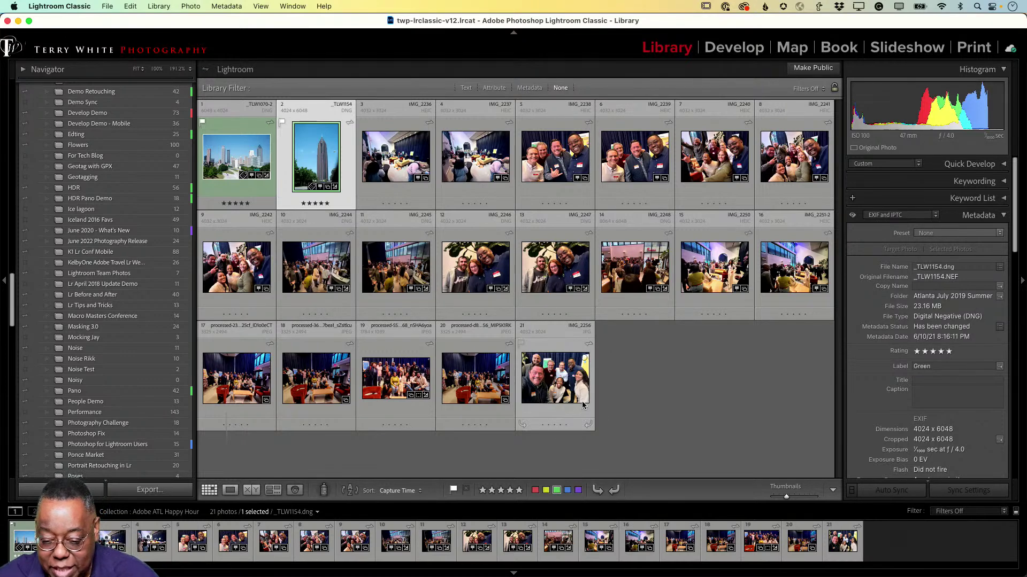
# Open the group photo IMG_2238 in Loupe view and bring up its export settings for the hard drive
pyautogui.doubleClick(554, 157)
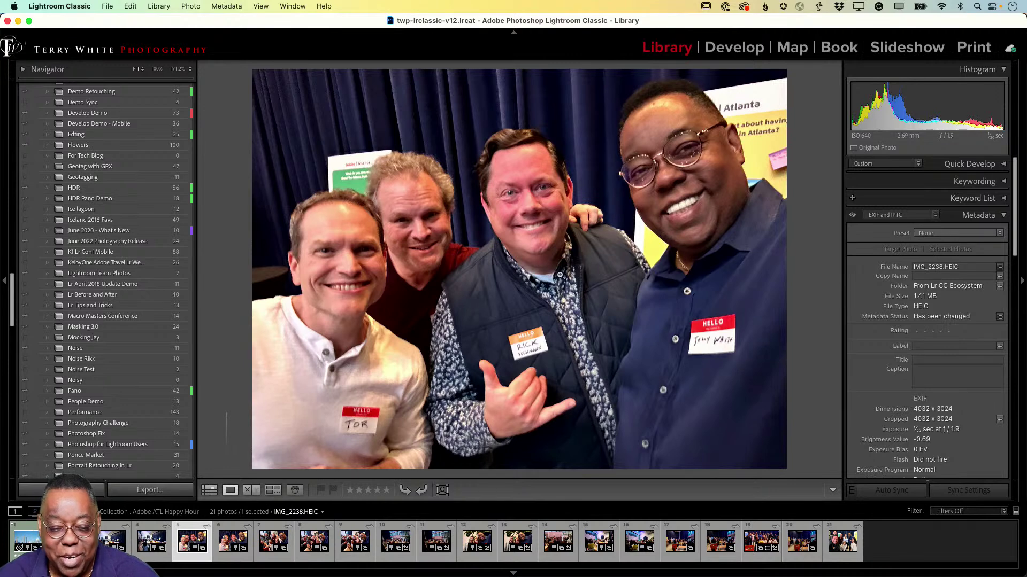
pyautogui.click(101, 6)
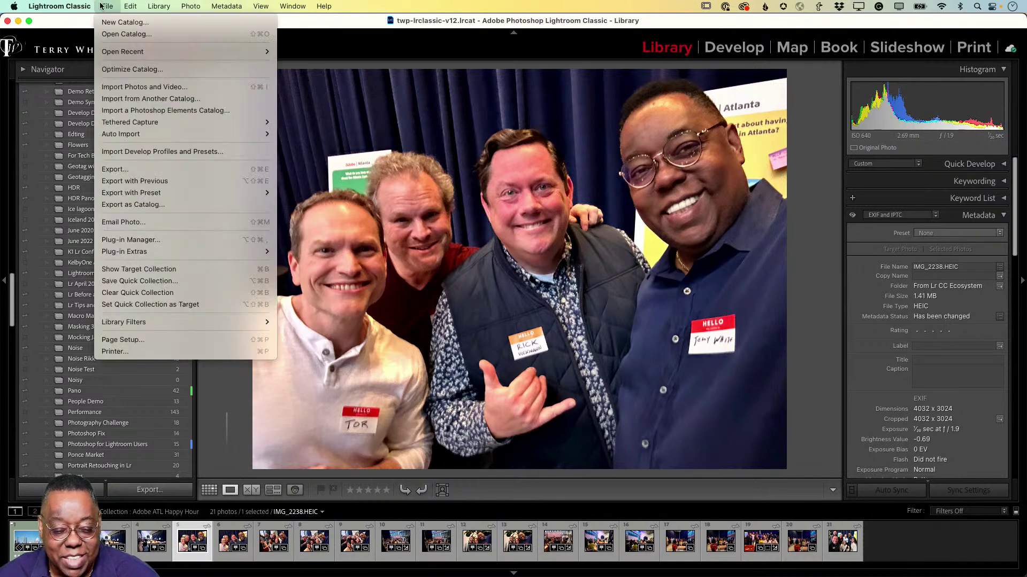
pyautogui.click(139, 170)
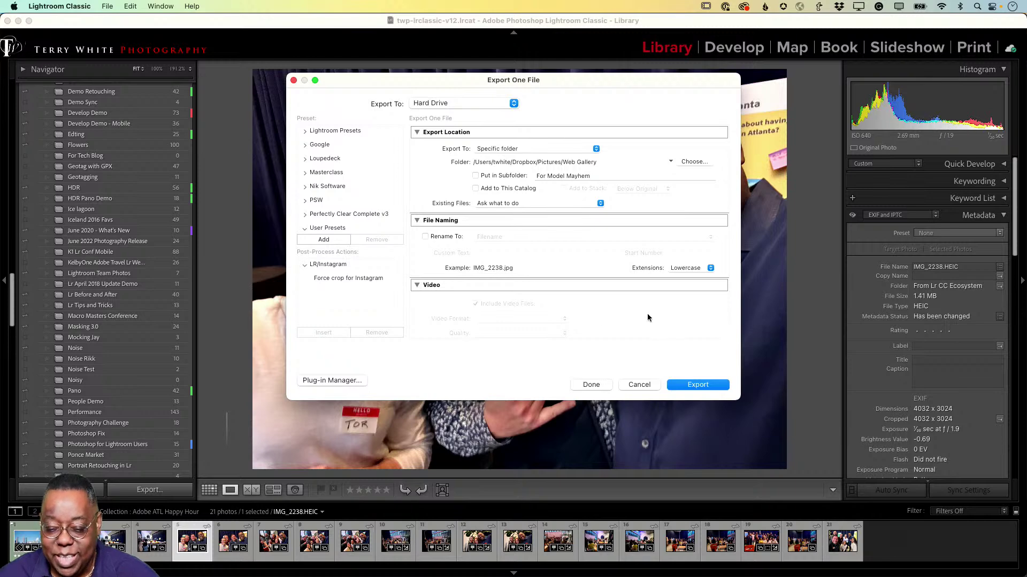
pyautogui.scroll(-10, 592, 307)
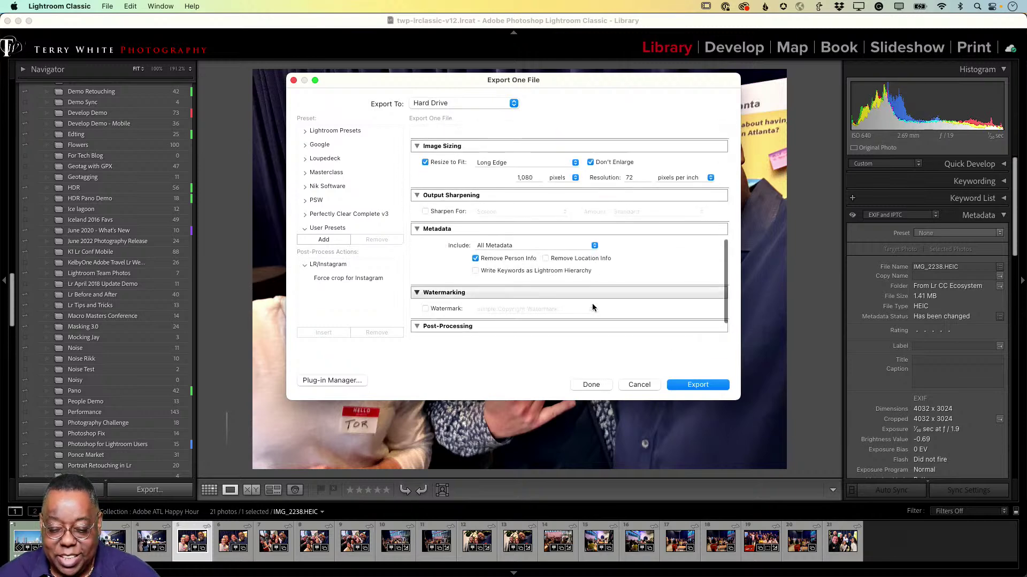
pyautogui.scroll(10, 592, 307)
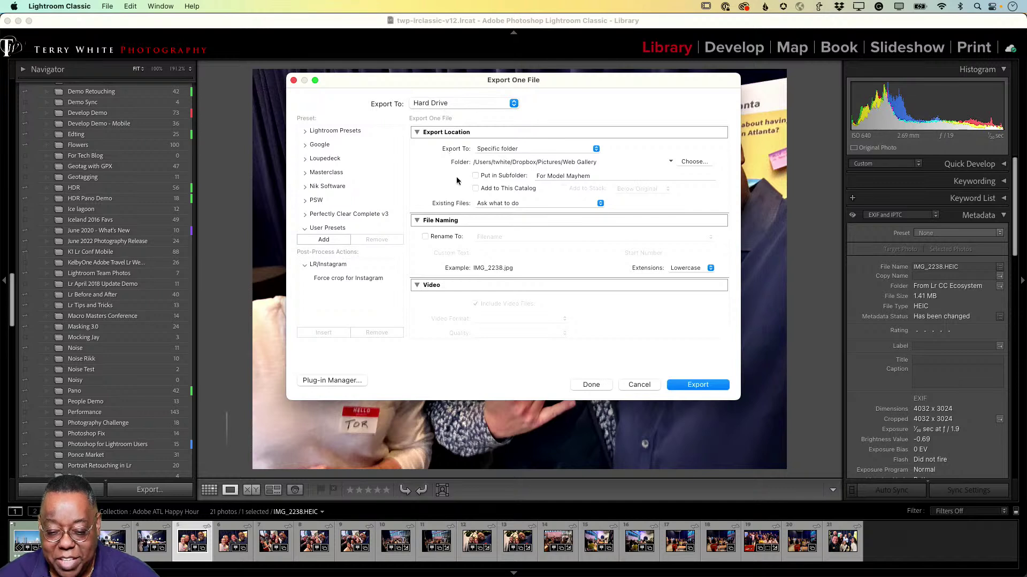
# Set the export location to Desktop and put the file in a subfolder named "Feb 10 Masterclass"
pyautogui.click(505, 149)
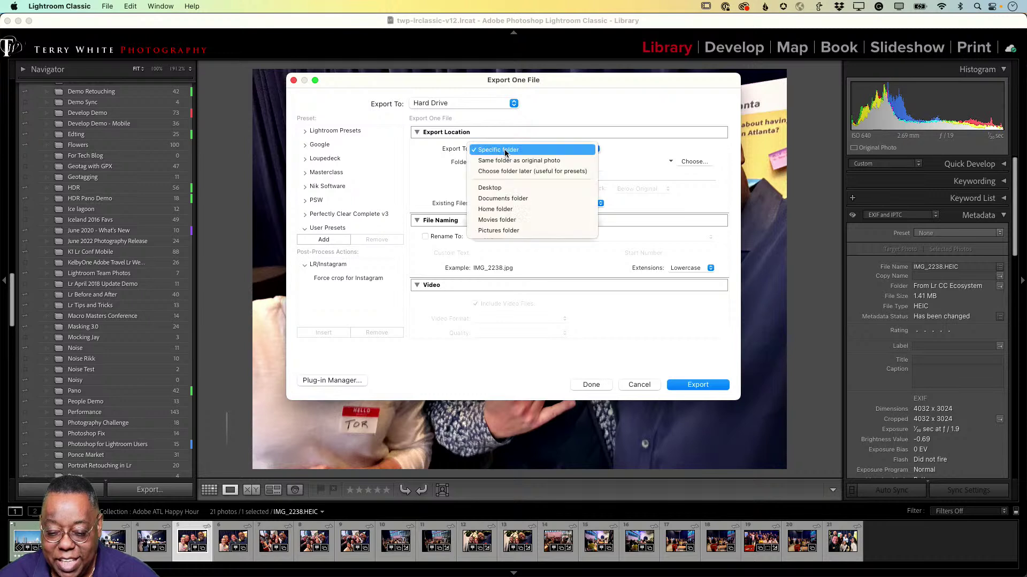
pyautogui.click(502, 187)
pyautogui.click(501, 177)
pyautogui.click(601, 176)
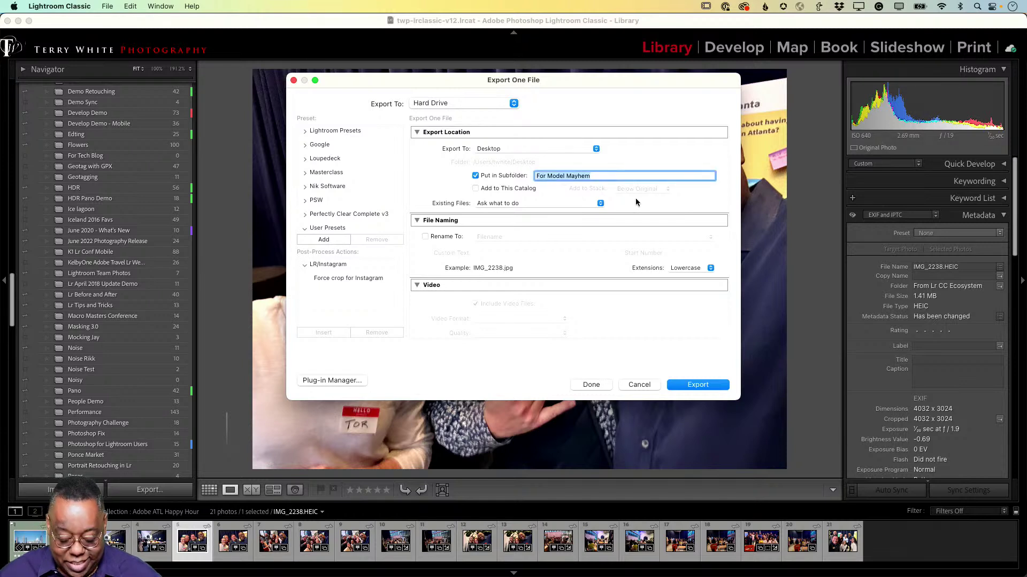
pyautogui.write('Fe')
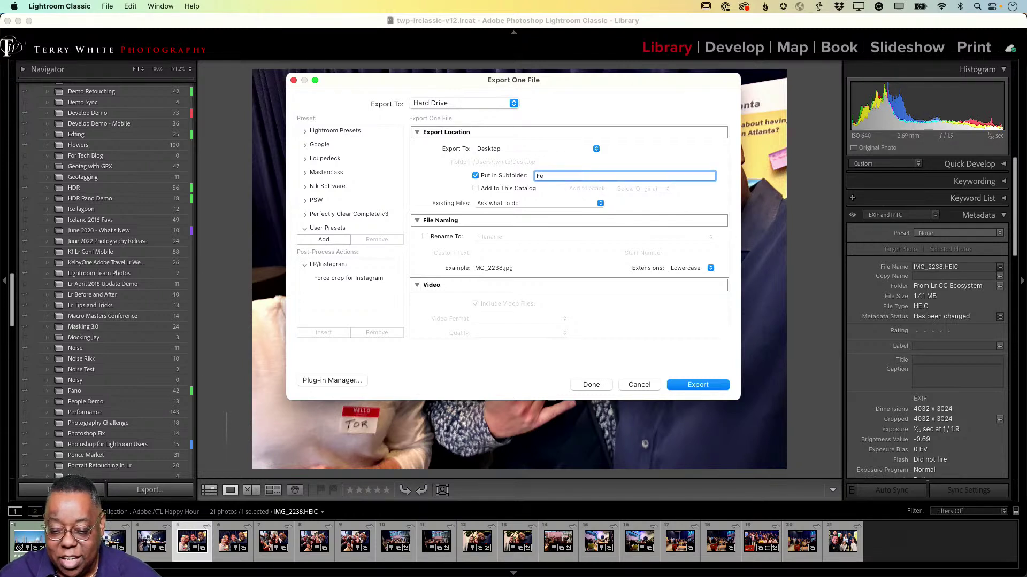
pyautogui.write('b ')
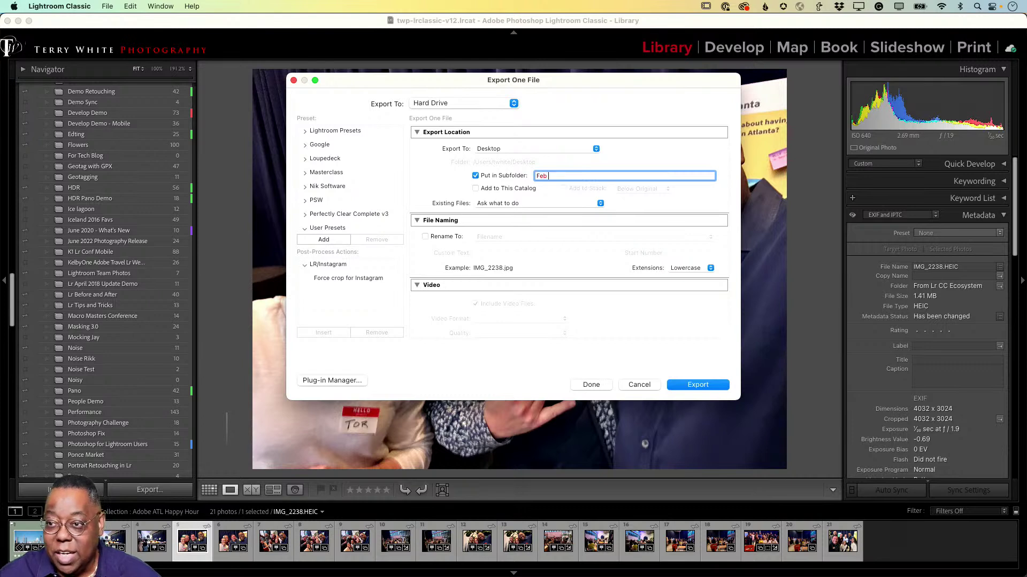
pyautogui.write('10 Masterclass')
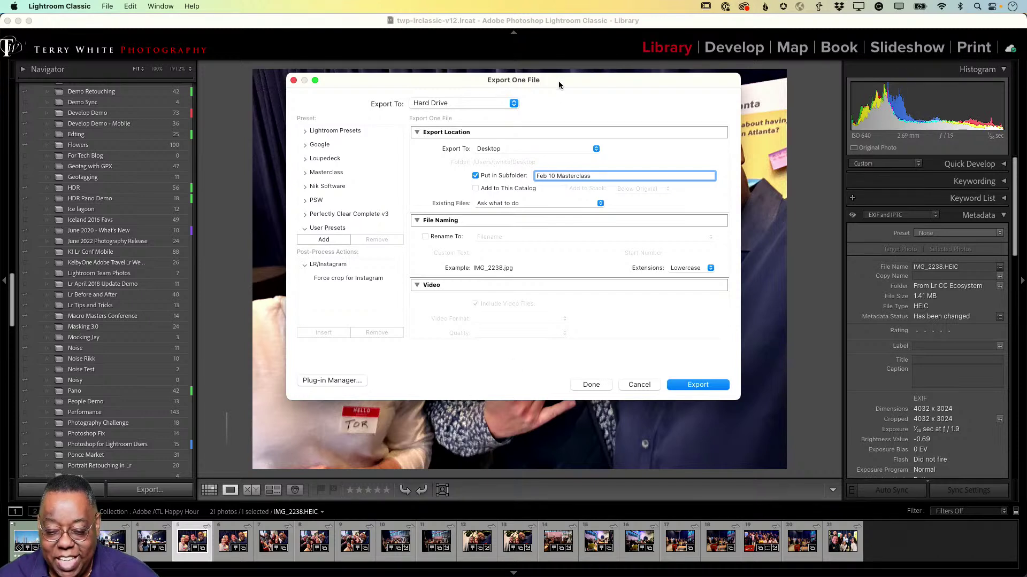
# Enable renaming with the Custom Name - Sequence template and the custom text "ATL-Adobe-HappyHour"
pyautogui.moveTo(559, 83); pyautogui.dragTo(560, 107)
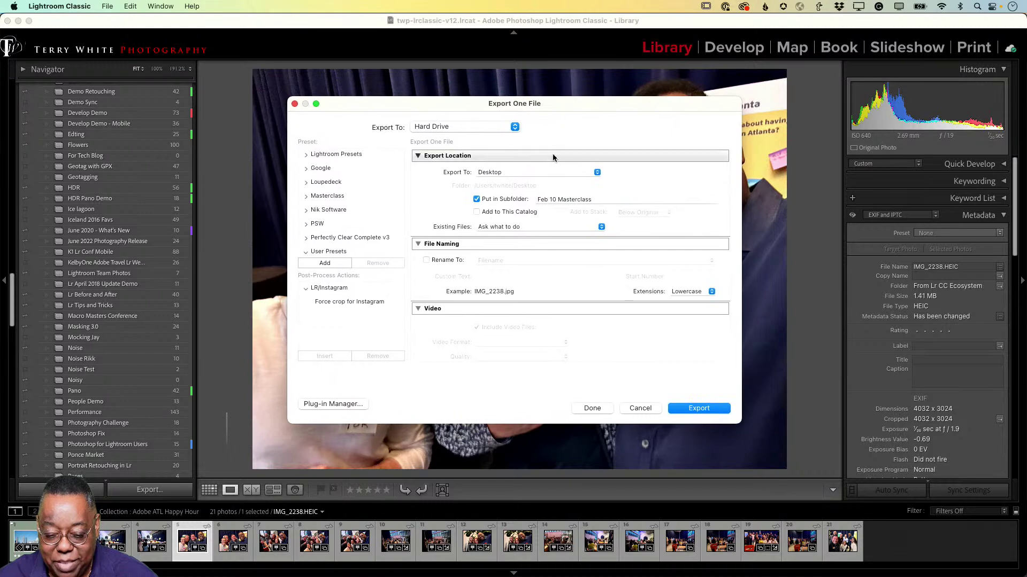
pyautogui.click(437, 261)
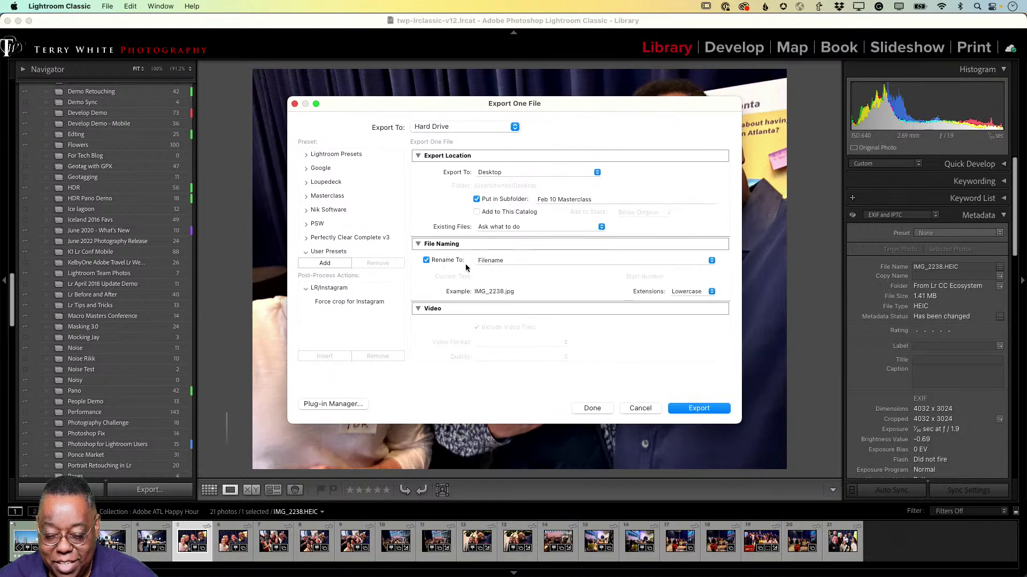
pyautogui.click(496, 261)
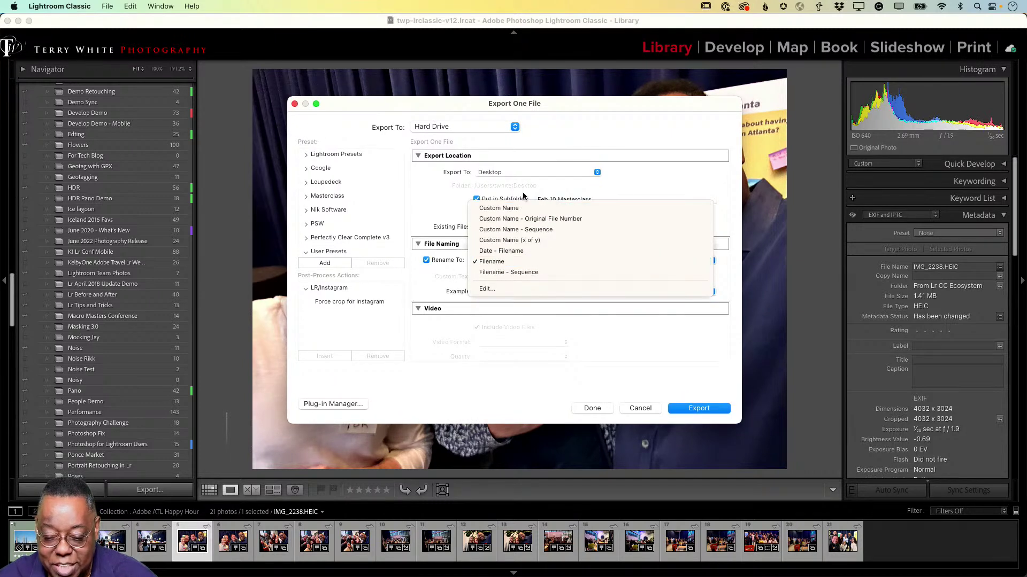
pyautogui.click(523, 231)
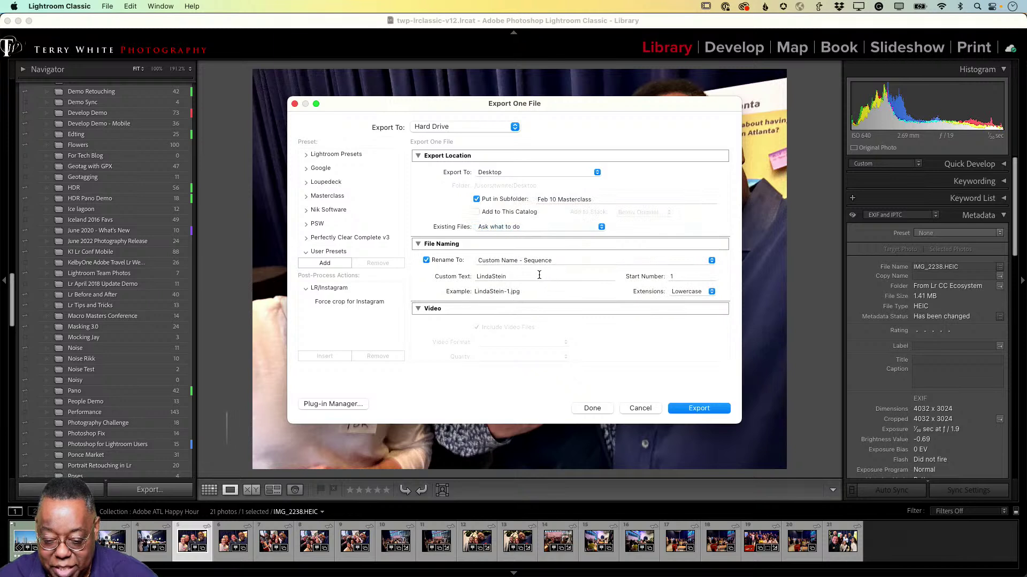
pyautogui.doubleClick(538, 276)
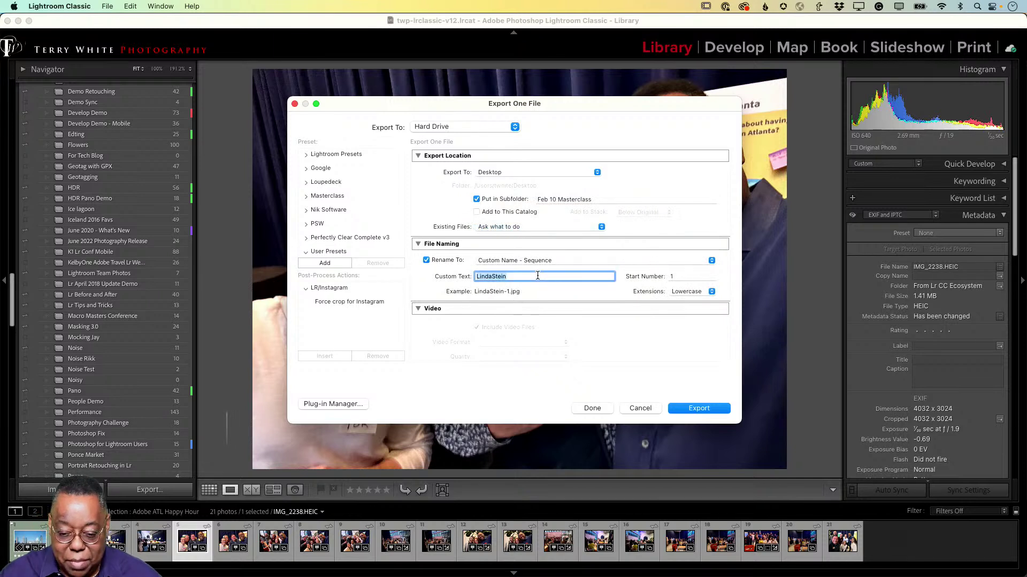
pyautogui.write('ATL-A')
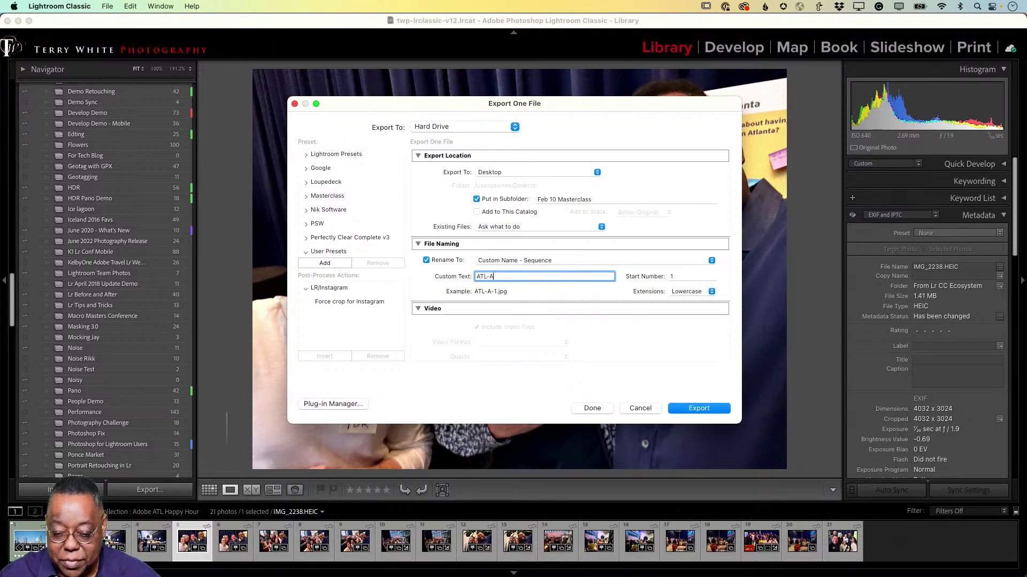
pyautogui.write('dobe-Happ')
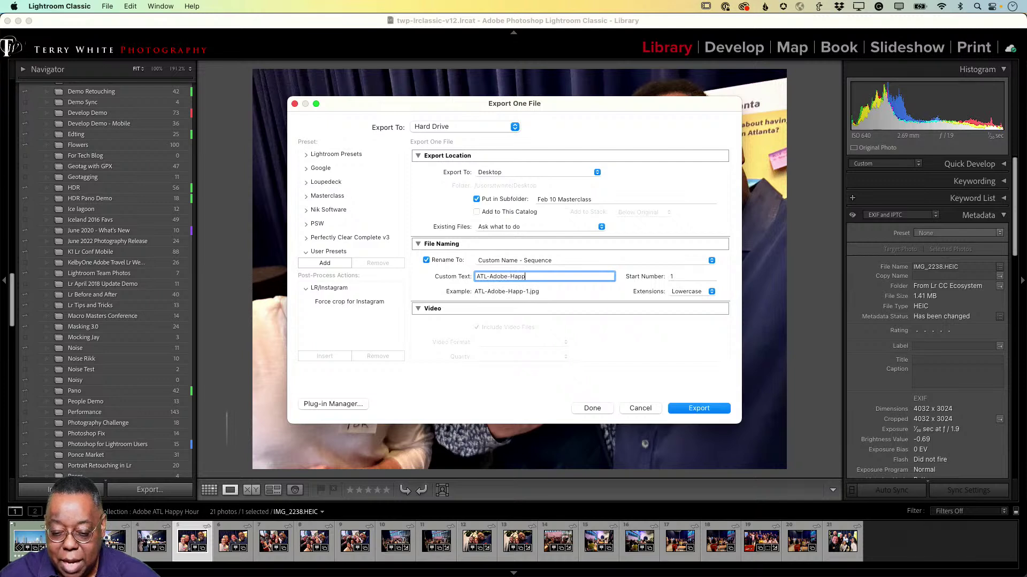
pyautogui.write('yHour')
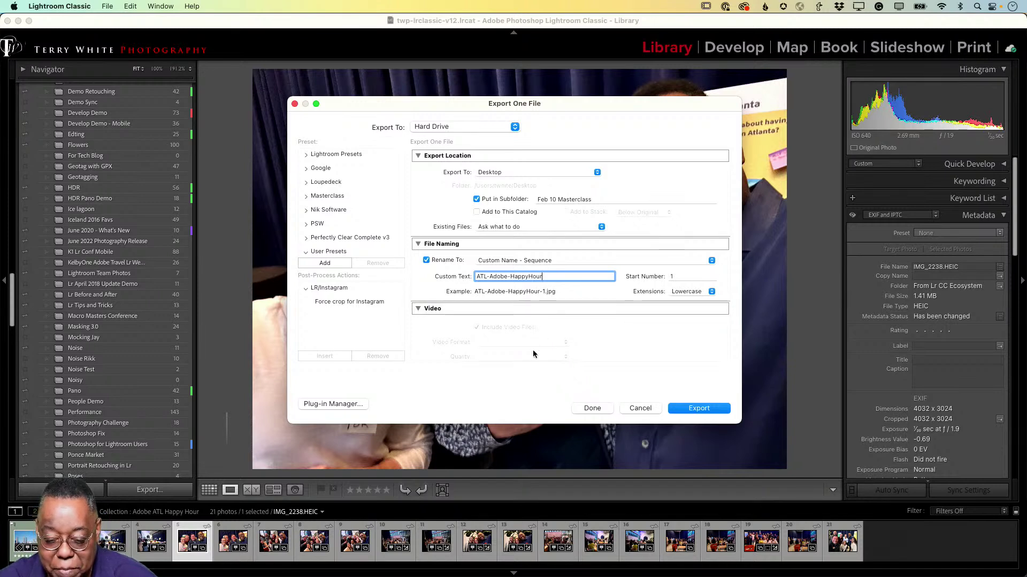
# Review the image format and resize-to-fit options, keeping JPEG and the Long Edge resizing
pyautogui.scroll(-8, 527, 337)
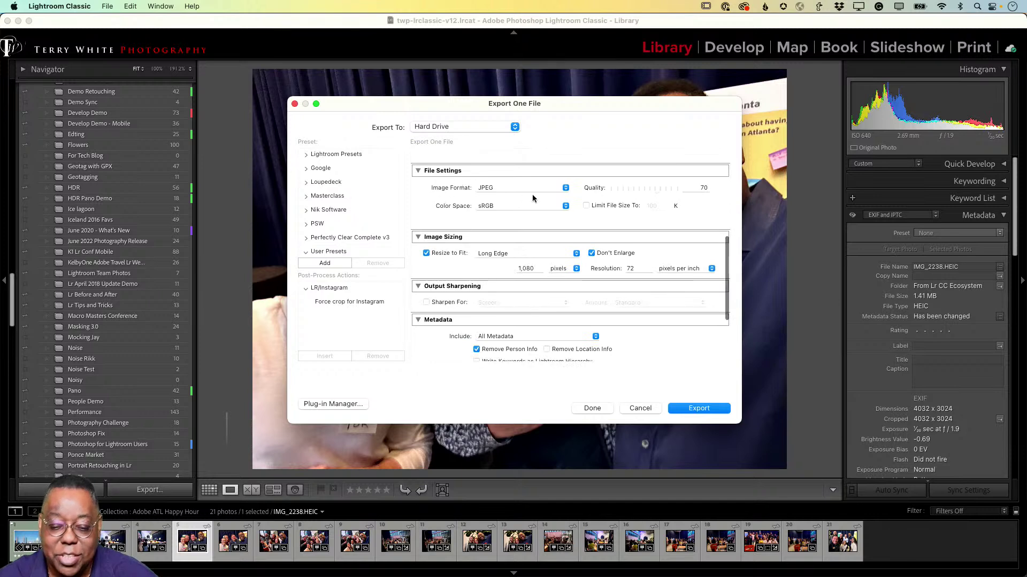
pyautogui.click(534, 189)
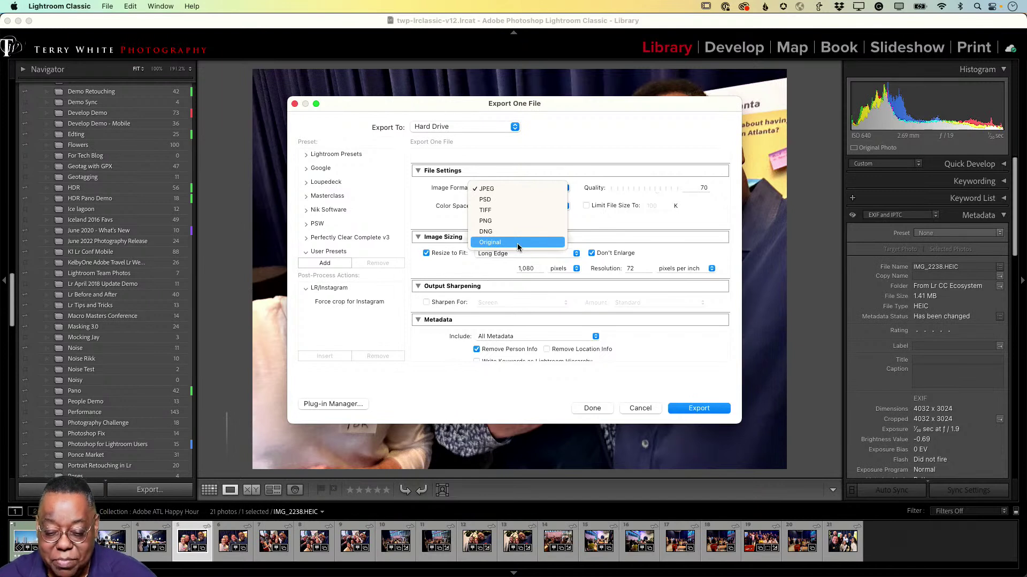
pyautogui.click(518, 190)
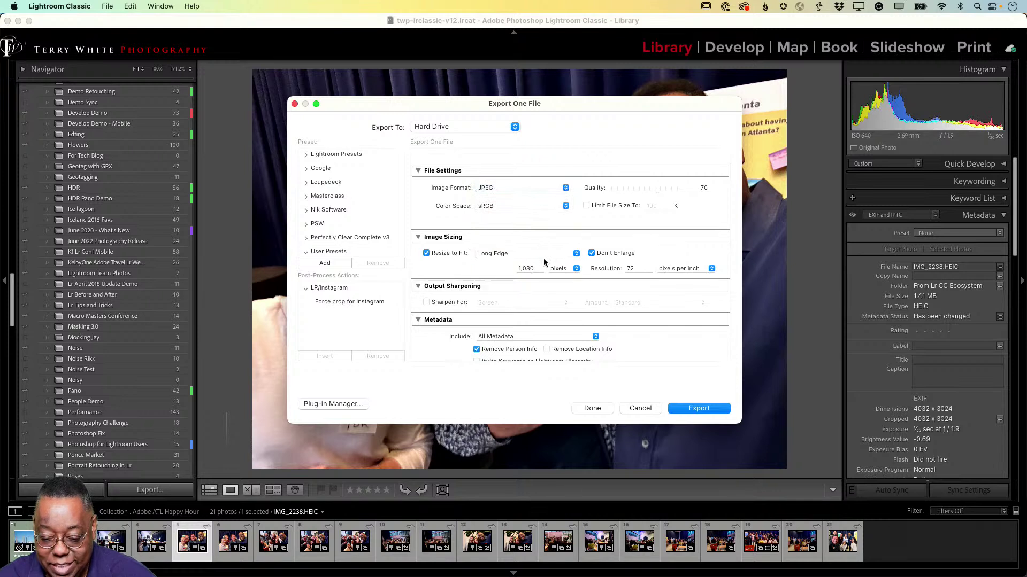
pyautogui.click(427, 254)
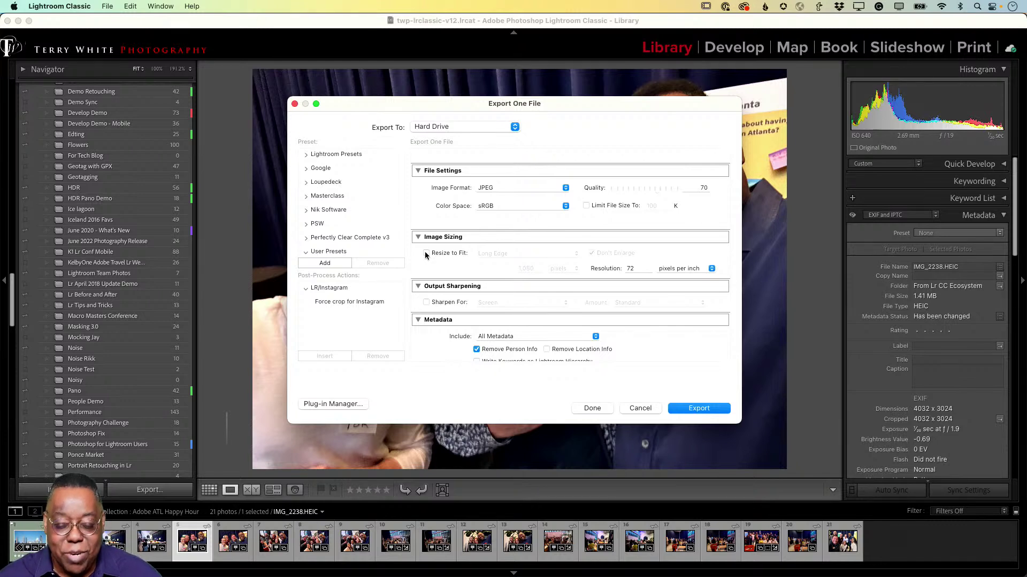
pyautogui.click(426, 254)
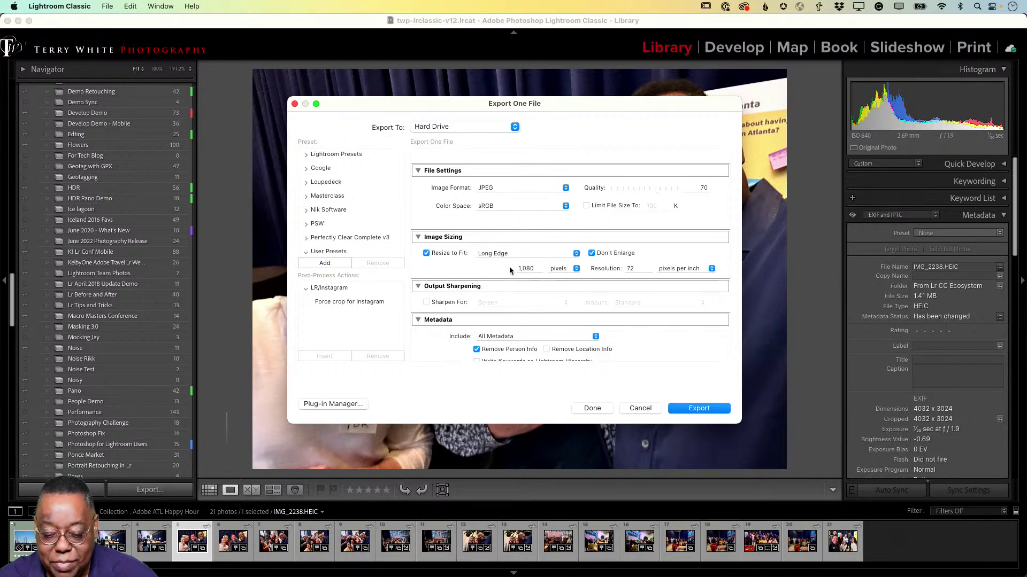
pyautogui.click(489, 257)
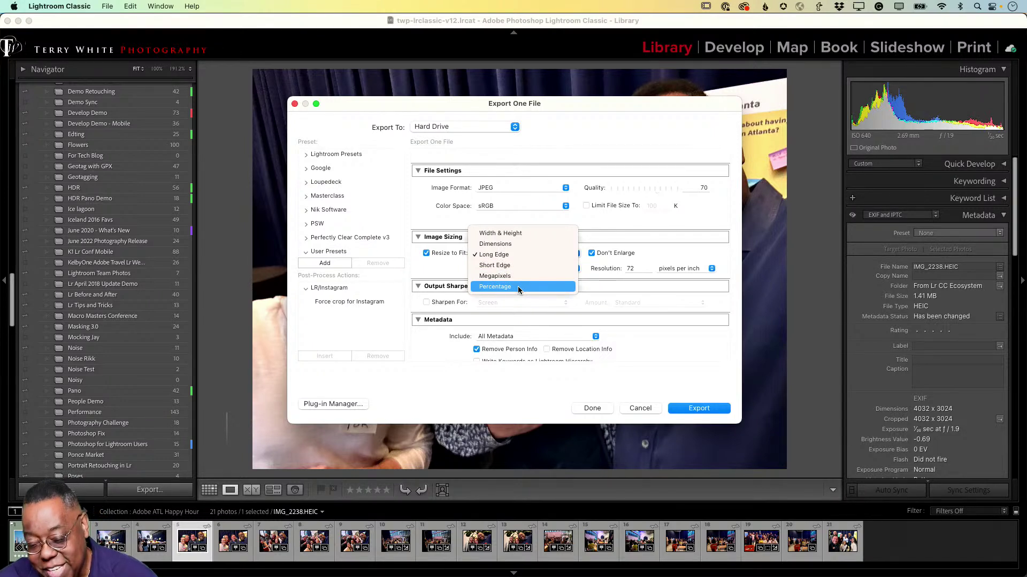
pyautogui.click(519, 255)
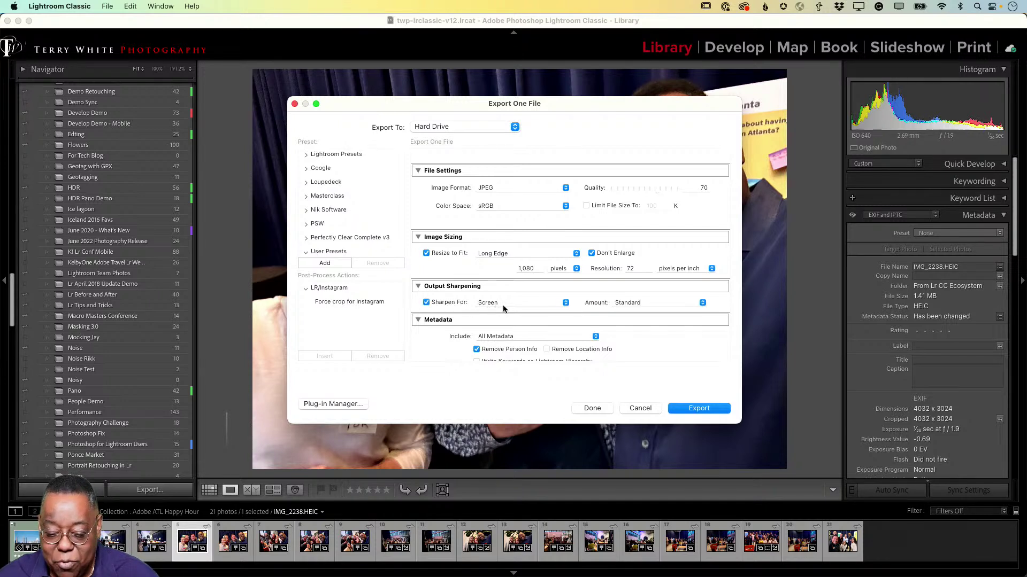
# Check the sharpening amount options, keep Standard, and turn off output sharpening
pyautogui.click(664, 303)
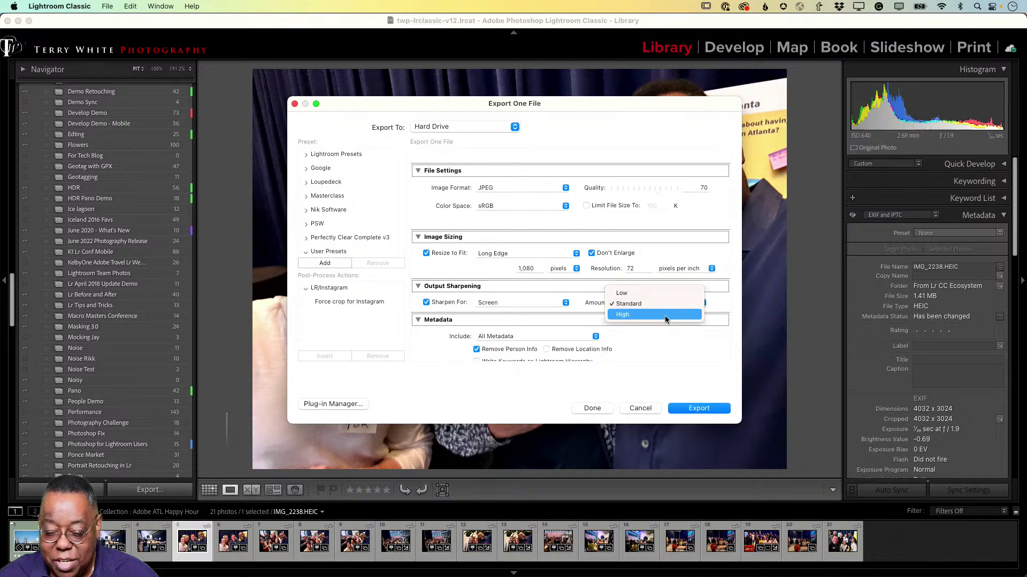
pyautogui.click(660, 306)
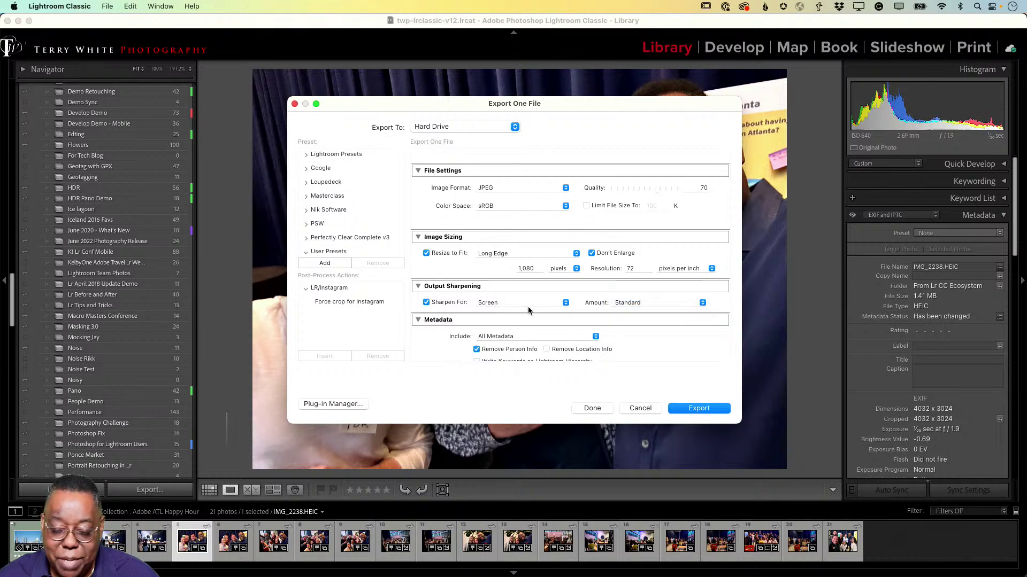
pyautogui.click(446, 303)
# Limit the metadata included in the export to Copyright & Contact Info Only
pyautogui.scroll(-4, 610, 335)
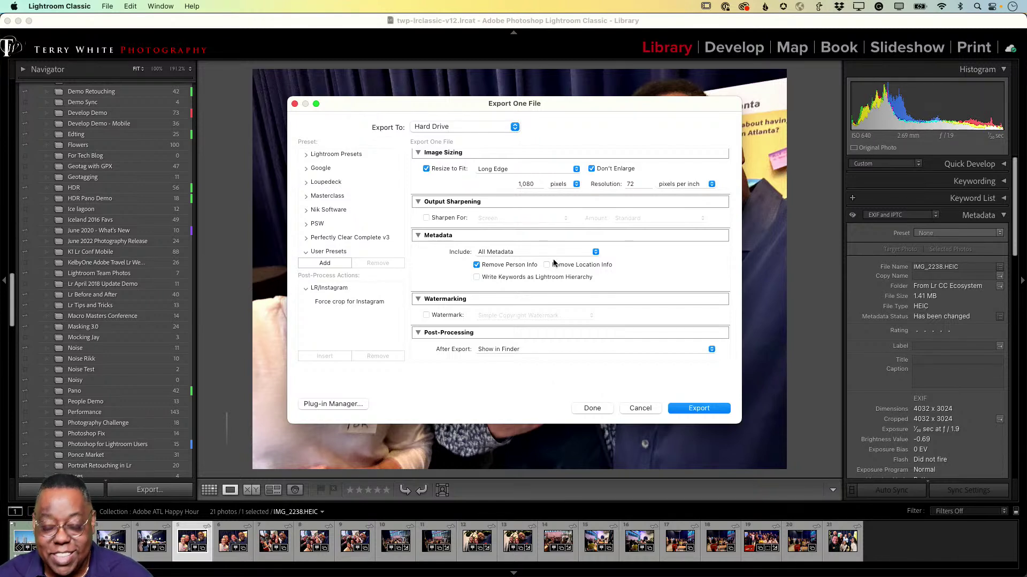
pyautogui.click(524, 254)
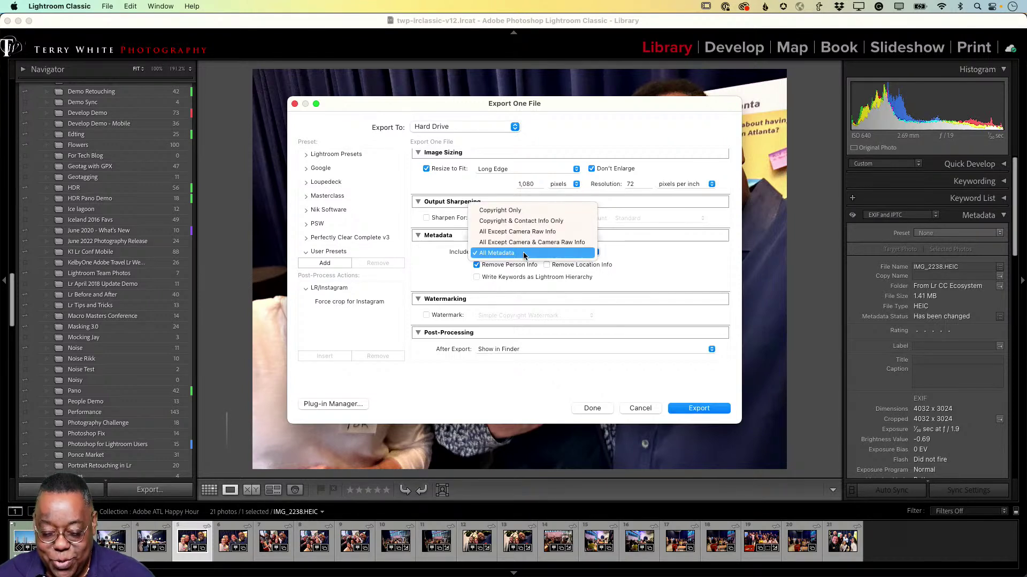
pyautogui.click(558, 243)
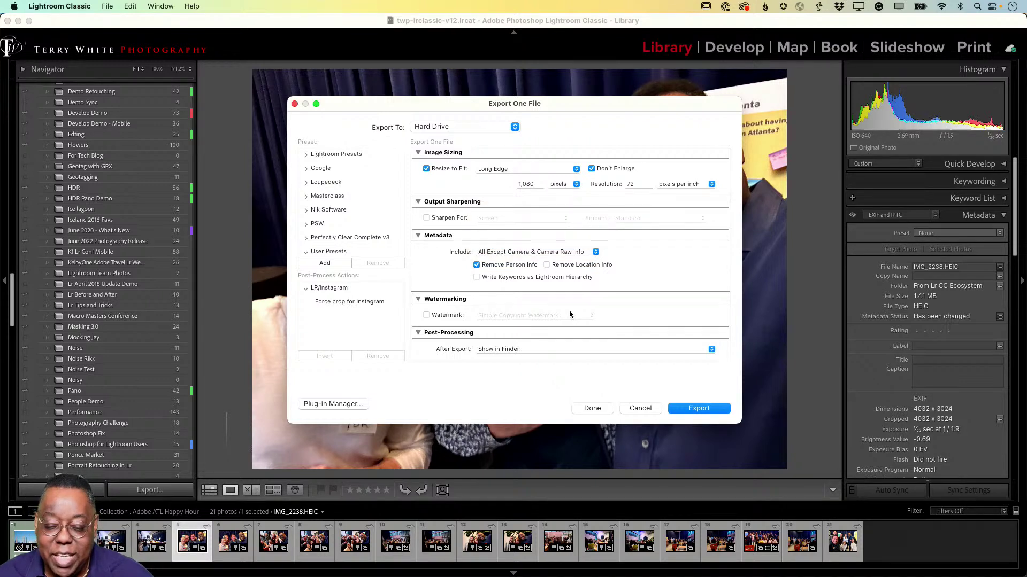
pyautogui.click(564, 252)
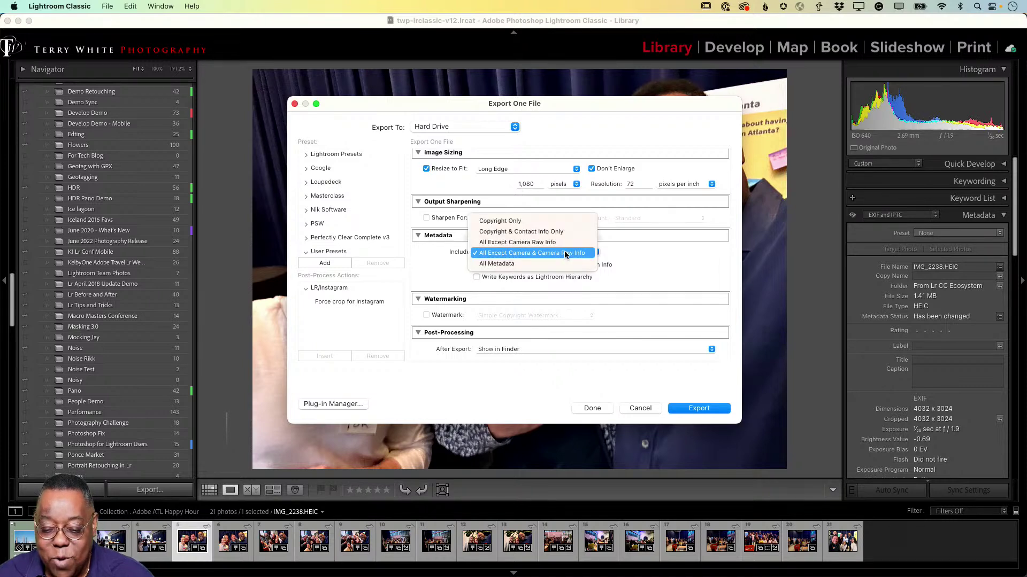
pyautogui.click(559, 231)
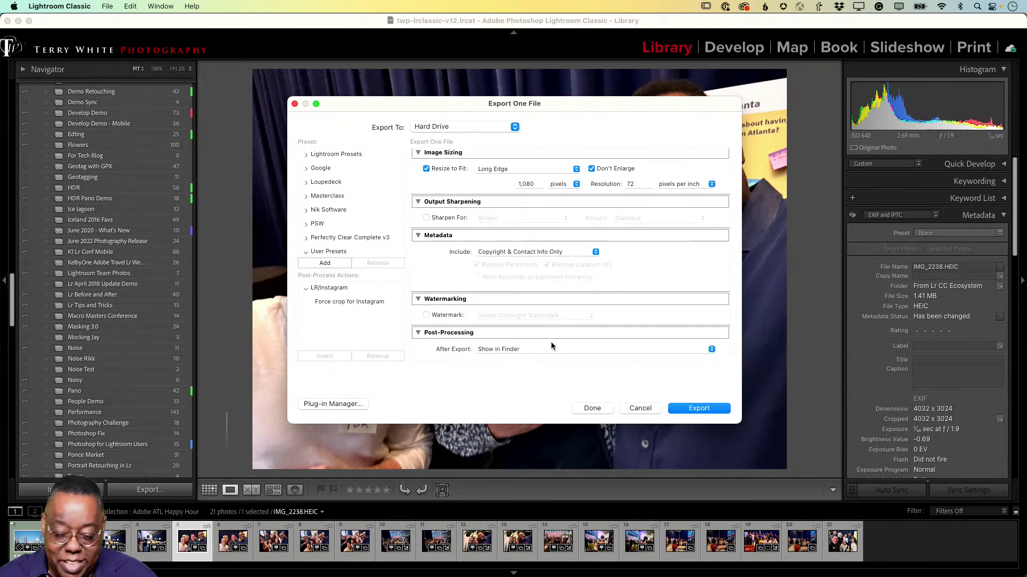
# Try the TWP Stamp 70 watermark on the export, and turn watermarking off again
pyautogui.scroll(-2, 552, 316)
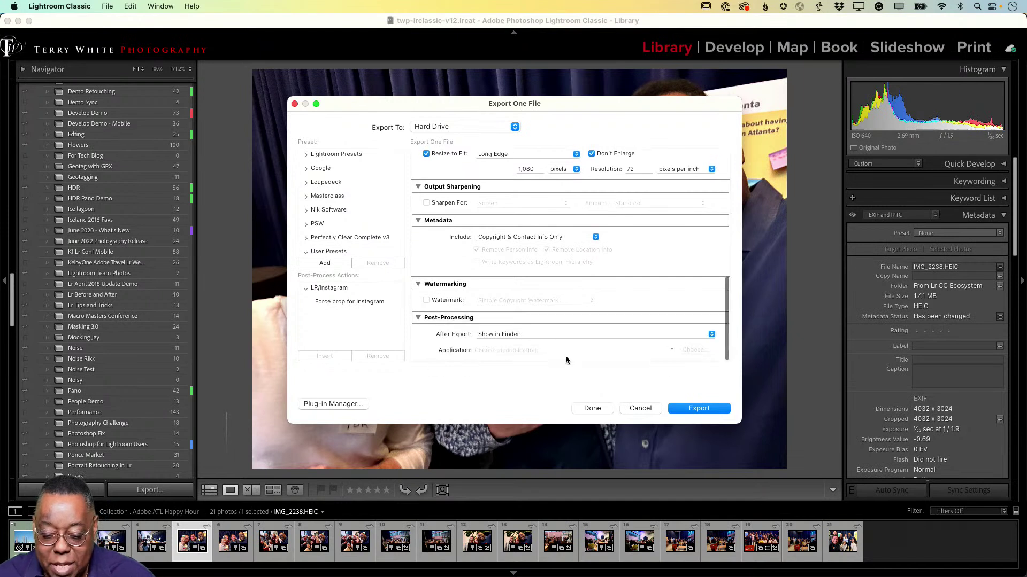
pyautogui.click(433, 303)
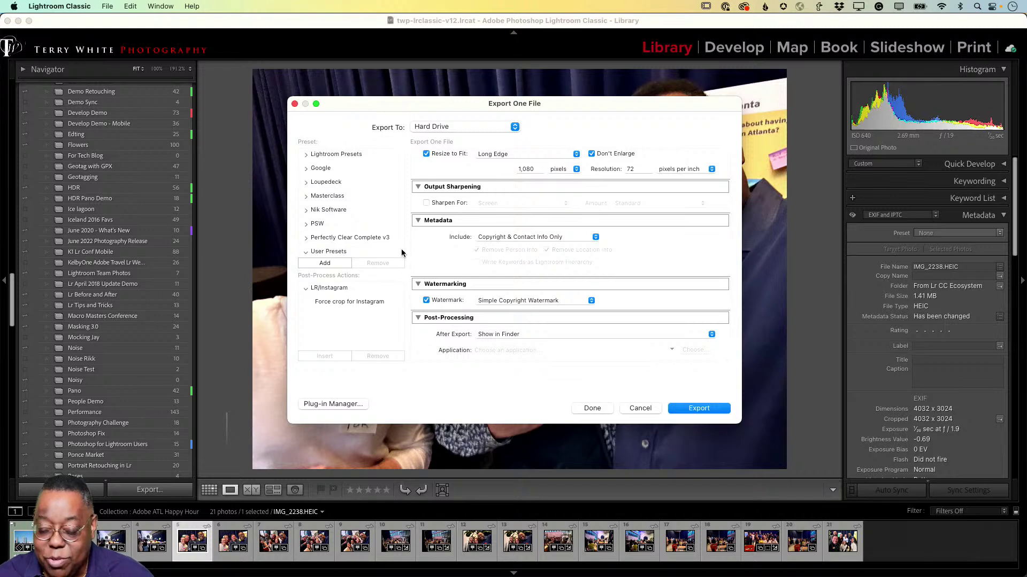
pyautogui.click(501, 302)
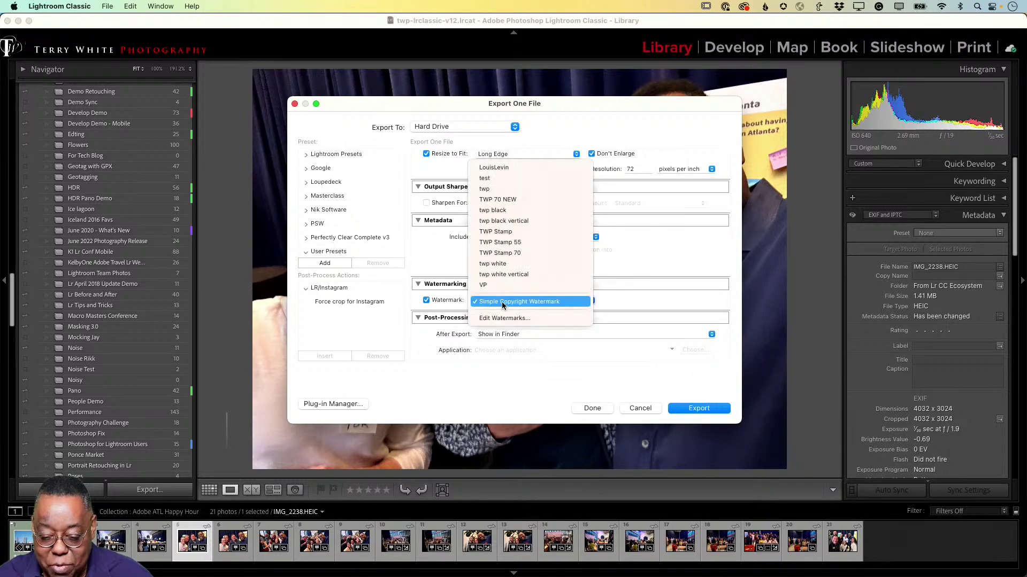
pyautogui.click(513, 252)
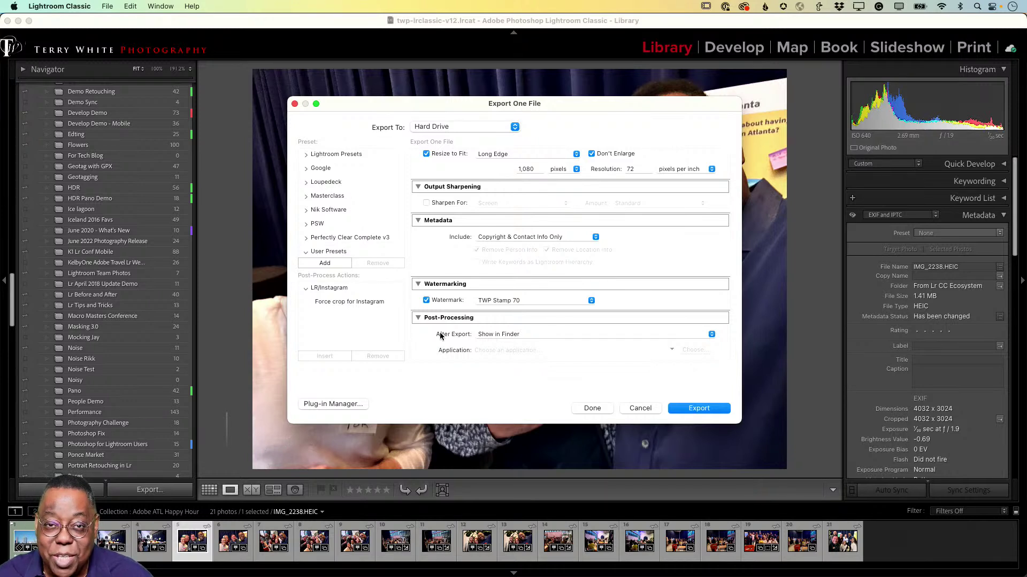
pyautogui.click(457, 301)
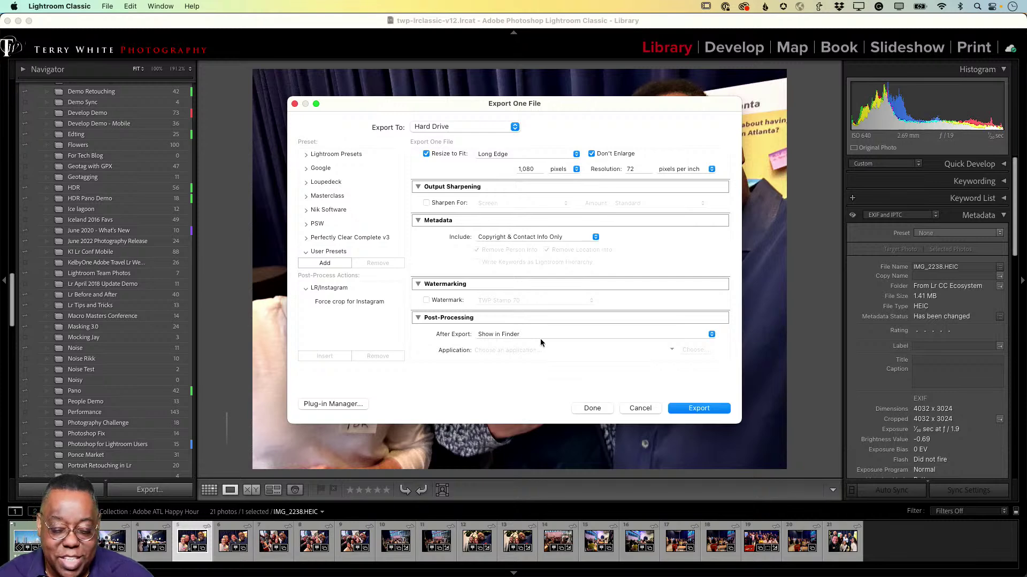
# Save the current export settings as a preset named "ATL Exports" in the Masterclass folder
pyautogui.scroll(10, 525, 274)
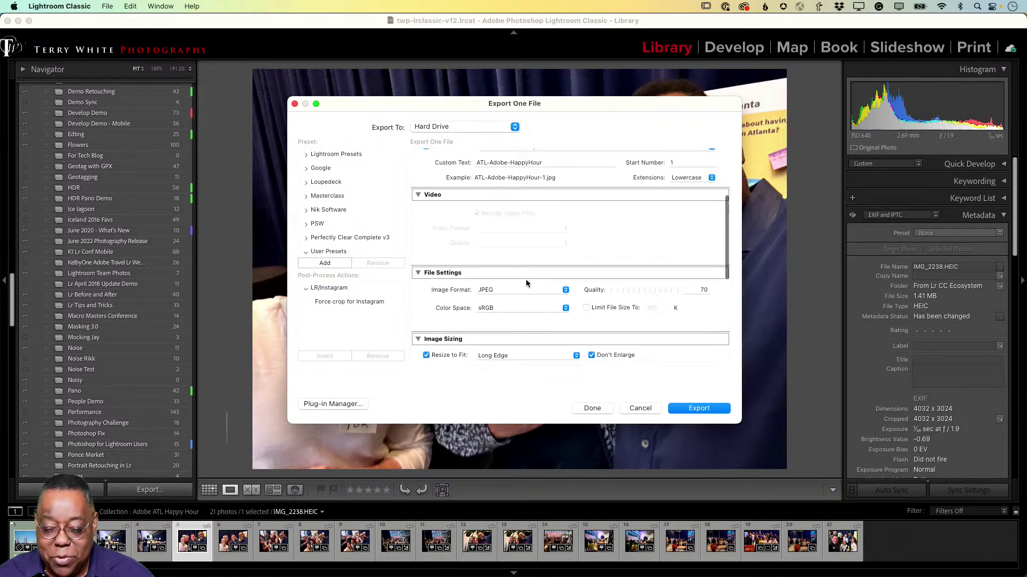
pyautogui.scroll(-10, 526, 288)
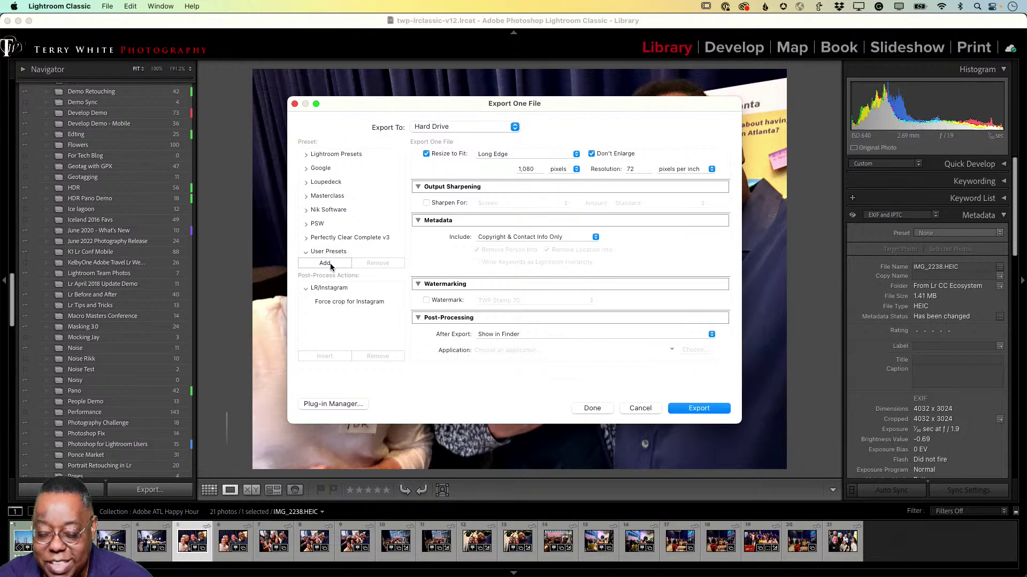
pyautogui.scroll(10, 549, 288)
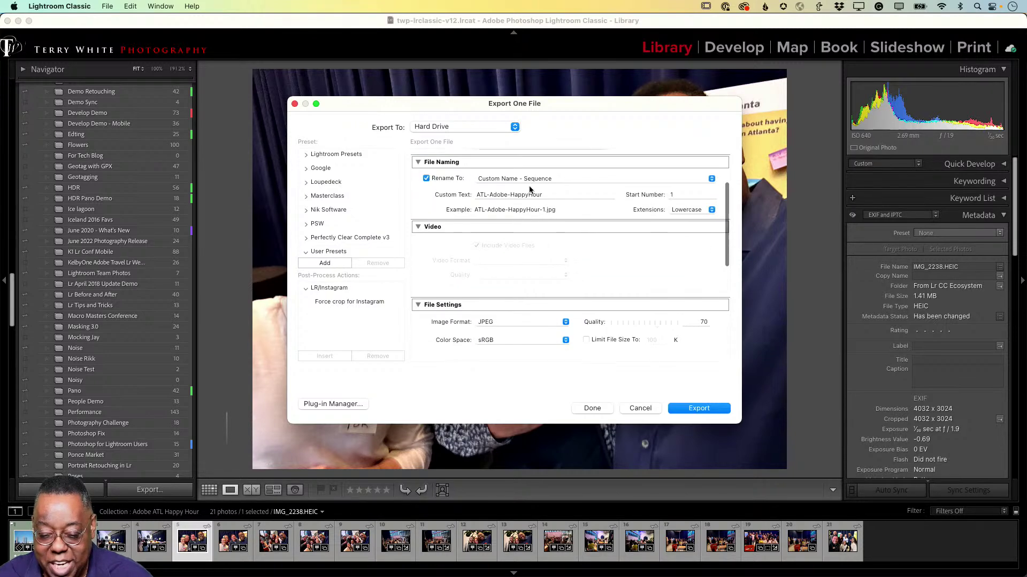
pyautogui.scroll(-10, 496, 302)
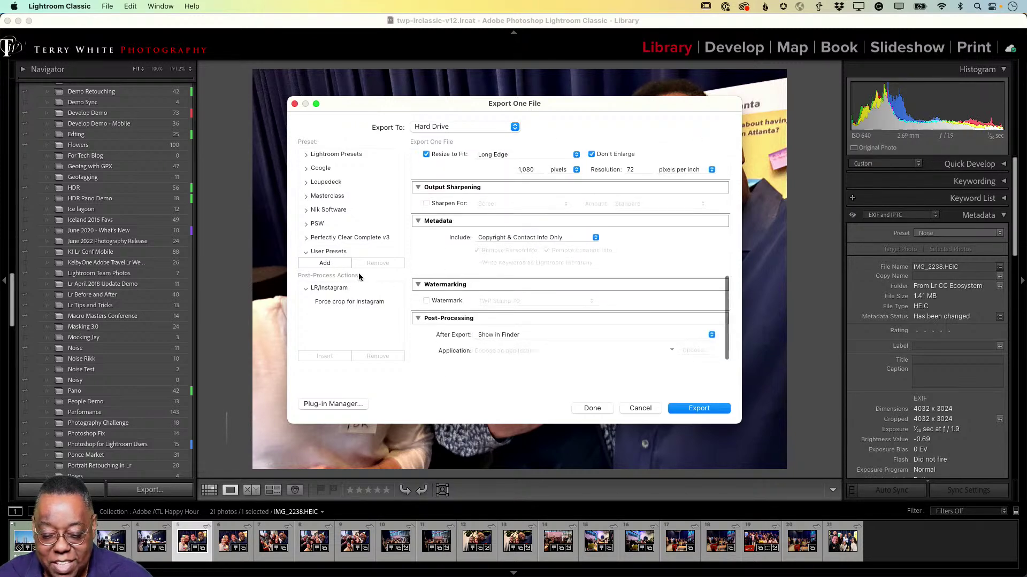
pyautogui.click(325, 263)
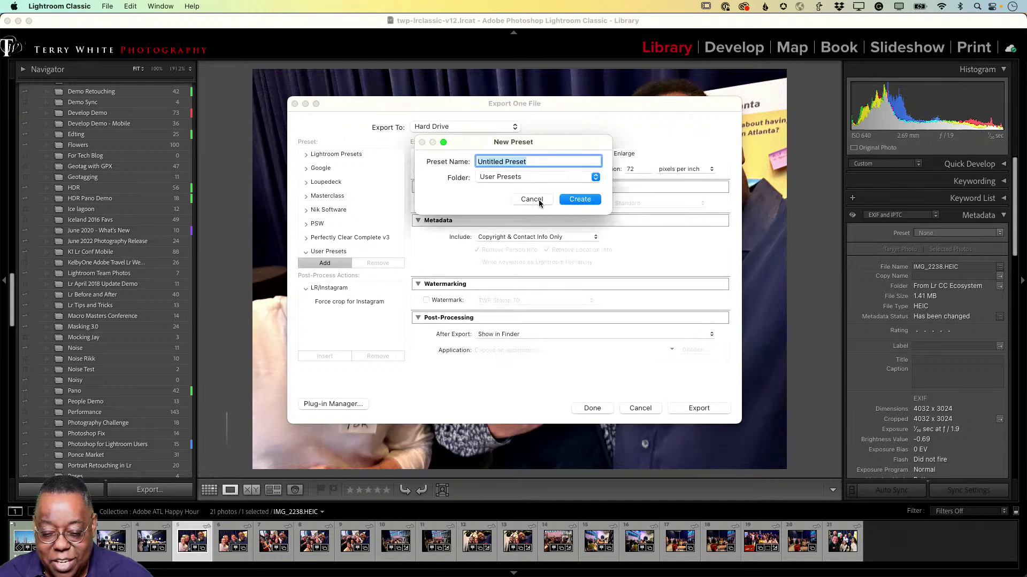
pyautogui.click(541, 178)
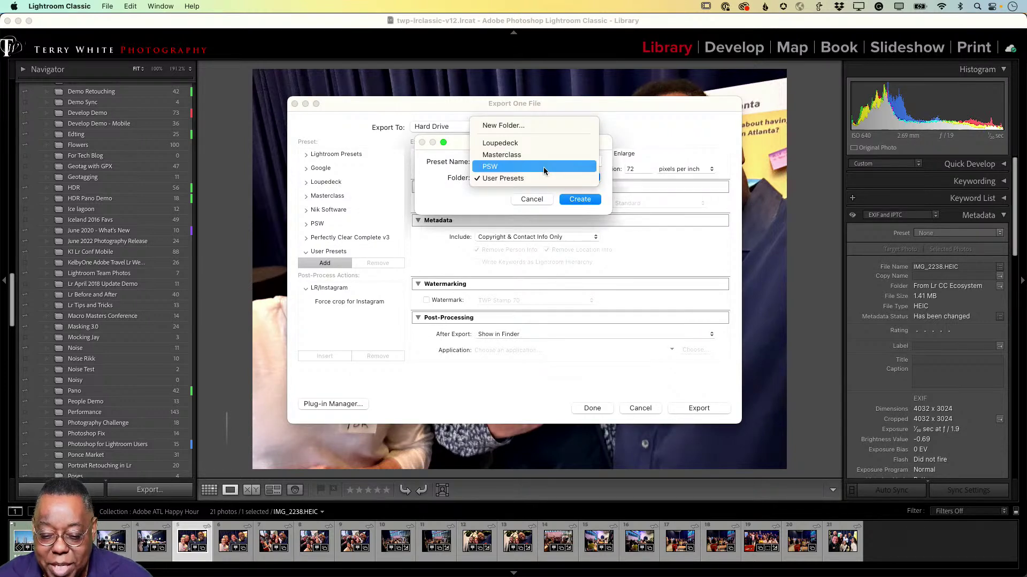
pyautogui.click(545, 155)
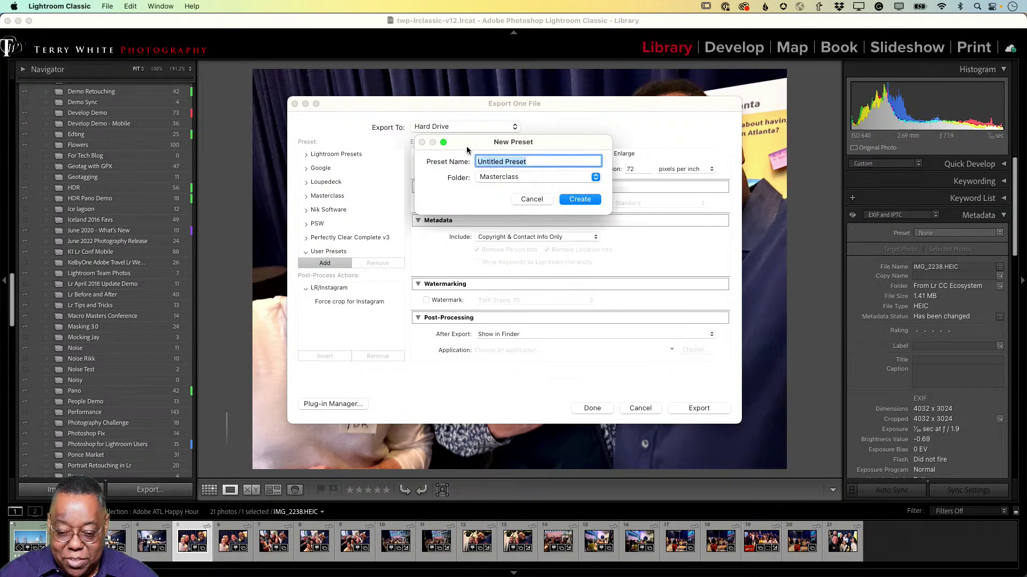
pyautogui.write('ATL Exports')
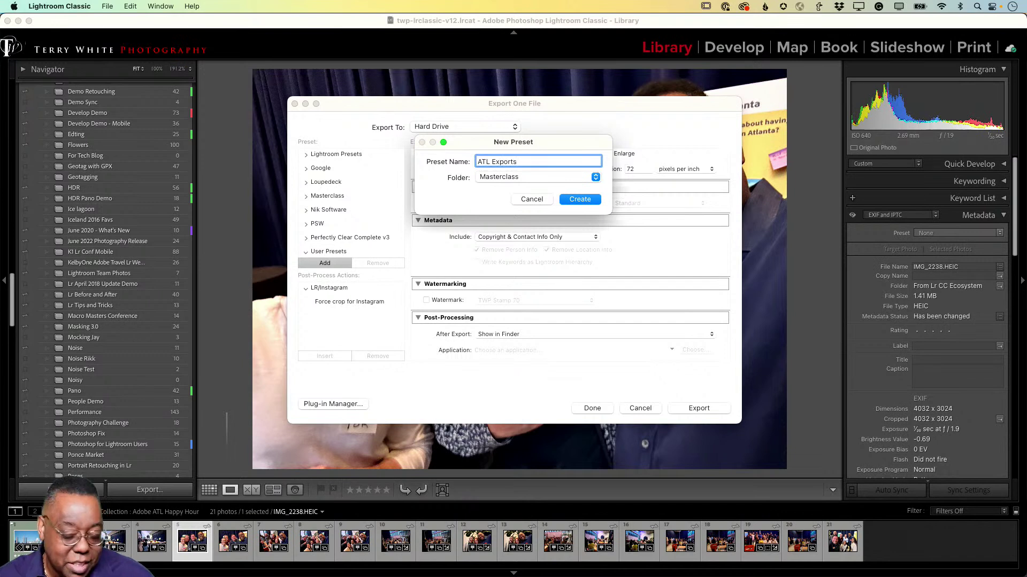
pyautogui.click(569, 200)
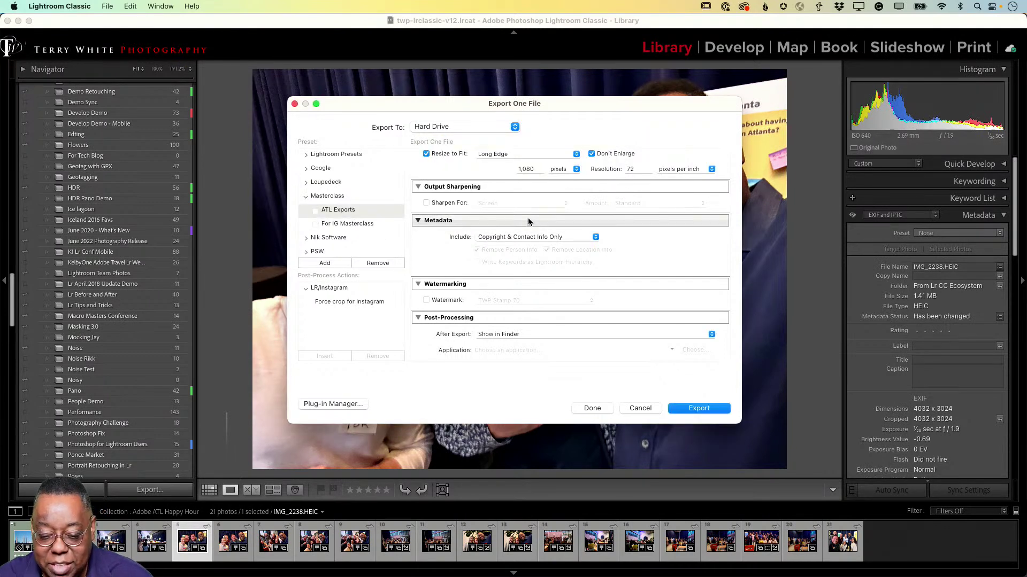
# Export the group photo using the ATL Exports preset
pyautogui.scroll(-2, 349, 245)
pyautogui.scroll(-5, 348, 245)
pyautogui.scroll(7, 348, 245)
pyautogui.click(334, 210)
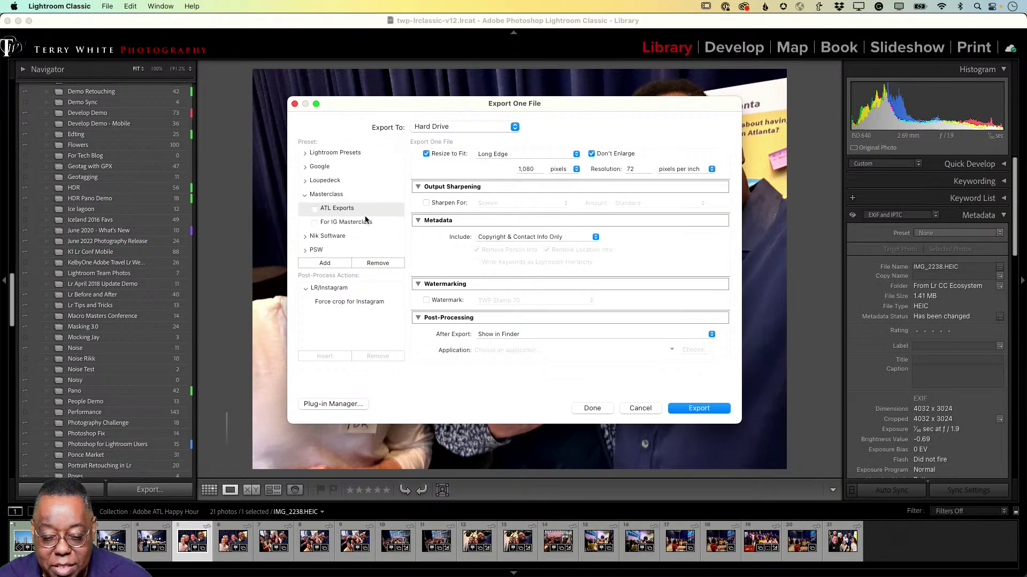
pyautogui.click(704, 408)
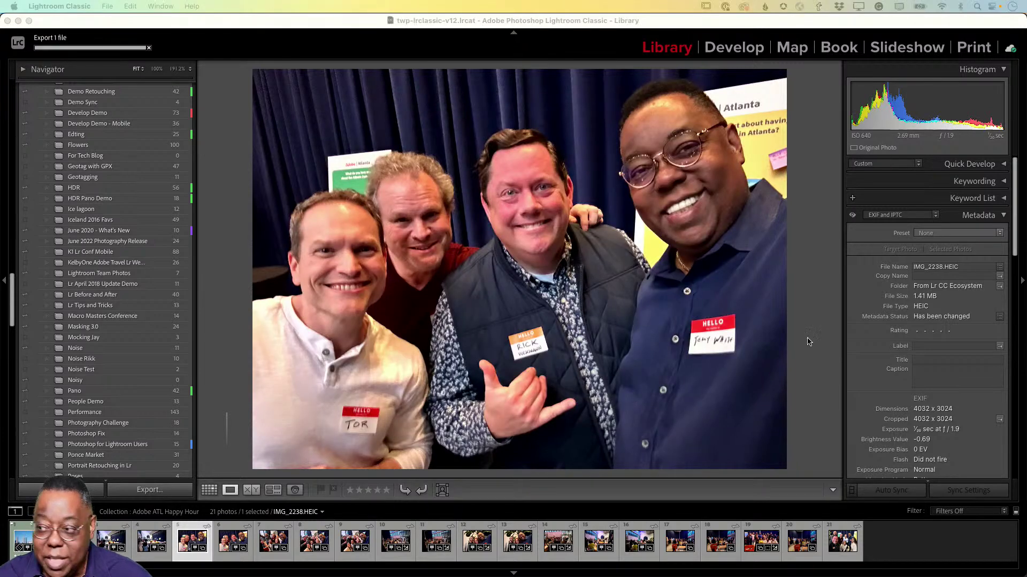
# Preview the exported ATL-Adobe-HappyHour-1.jpg in Finder, and return to the Lightroom Classic grid view
pyautogui.moveTo(819, 380); pyautogui.dragTo(506, 147)
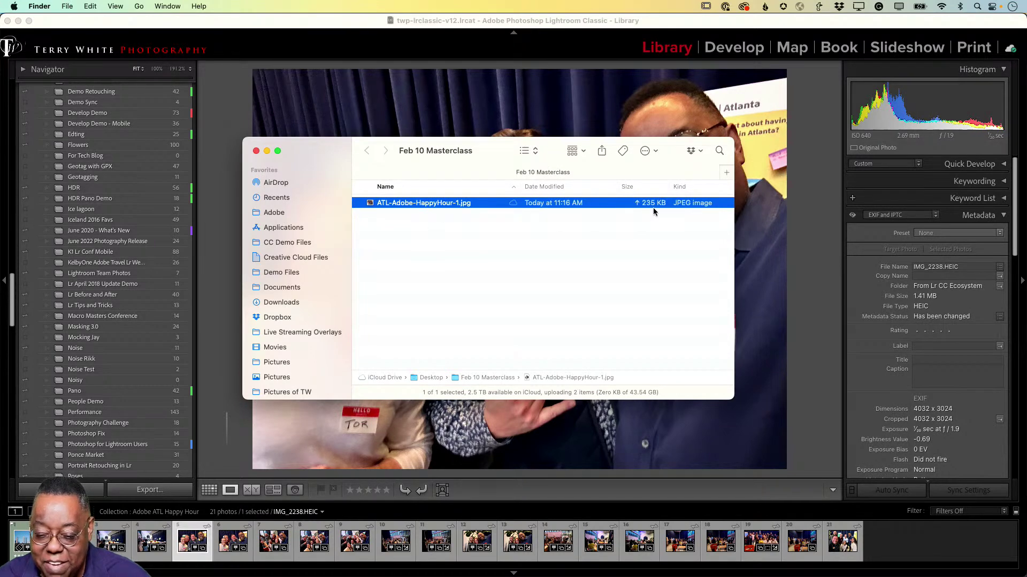
pyautogui.press('space')
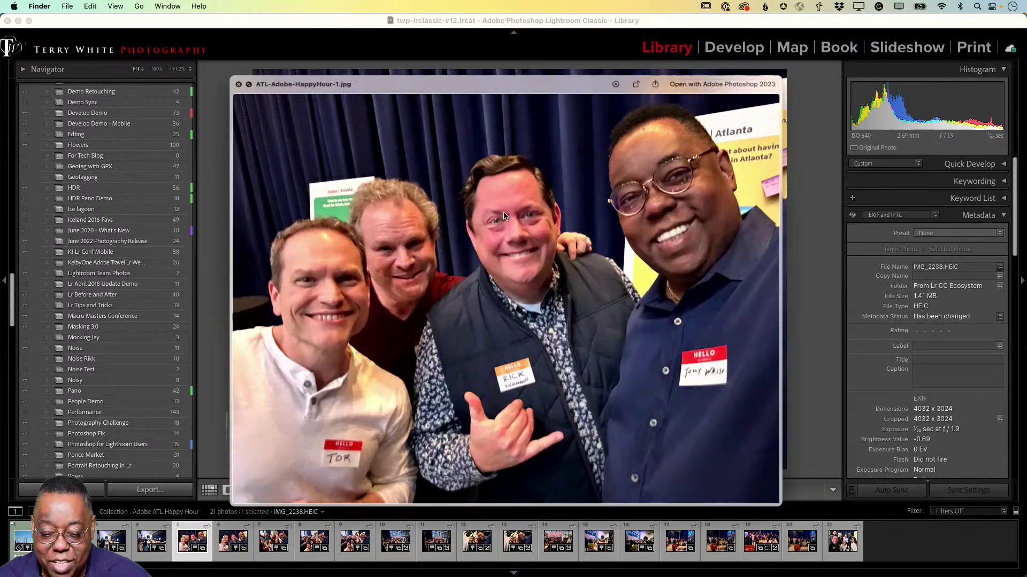
pyautogui.press('space')
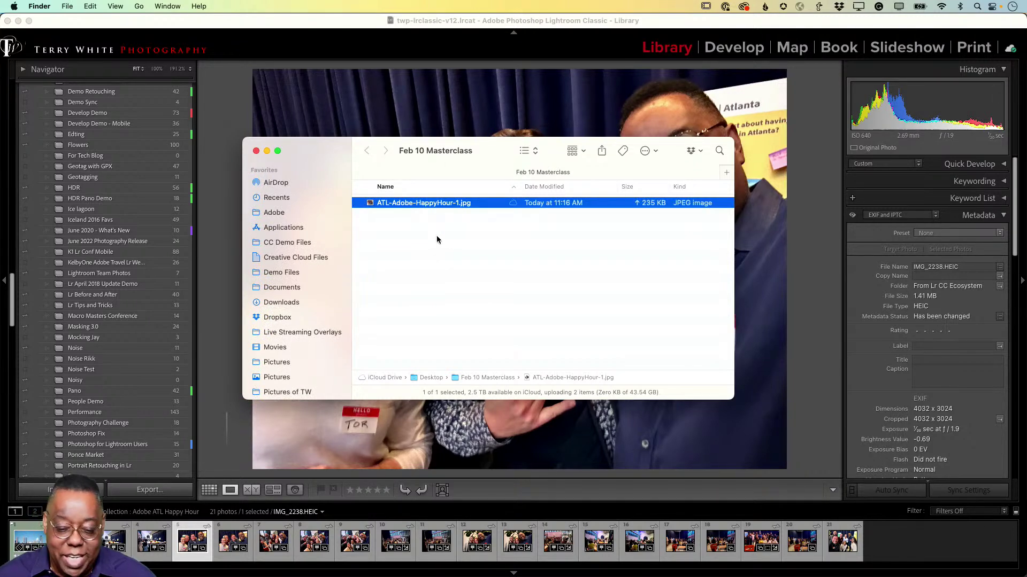
pyautogui.click(246, 102)
pyautogui.press('g')
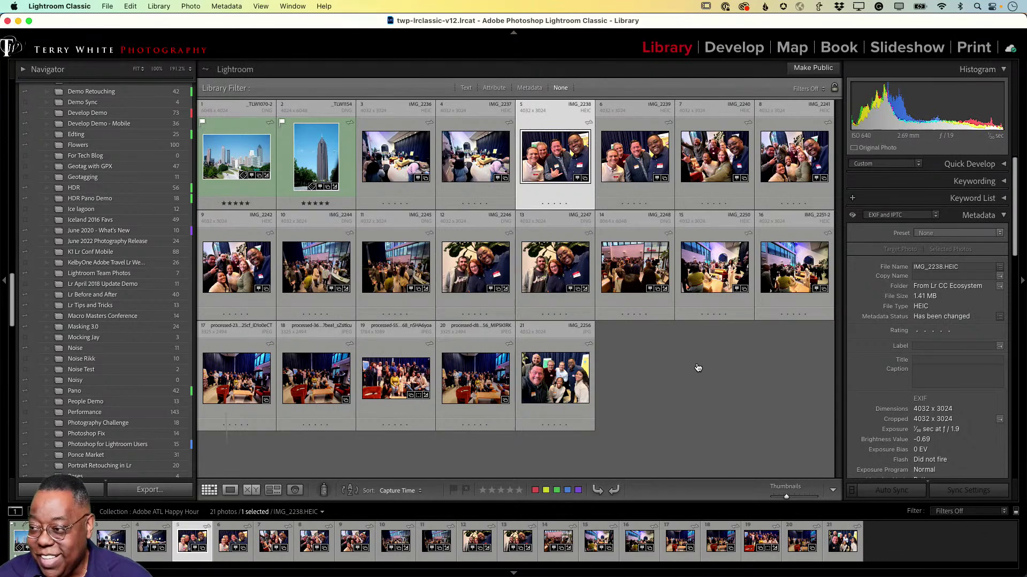
# Switch to Adobe Lightroom and open the export settings for the crowd photo IMG_2245 in the Adobe ATL Happy Hour album
pyautogui.press('super+Tab')
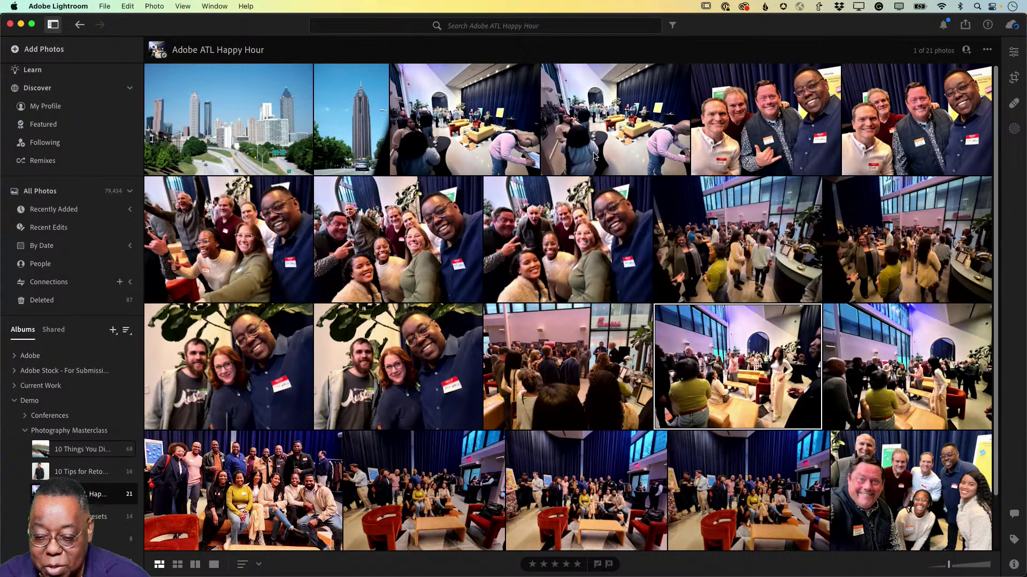
pyautogui.doubleClick(706, 218)
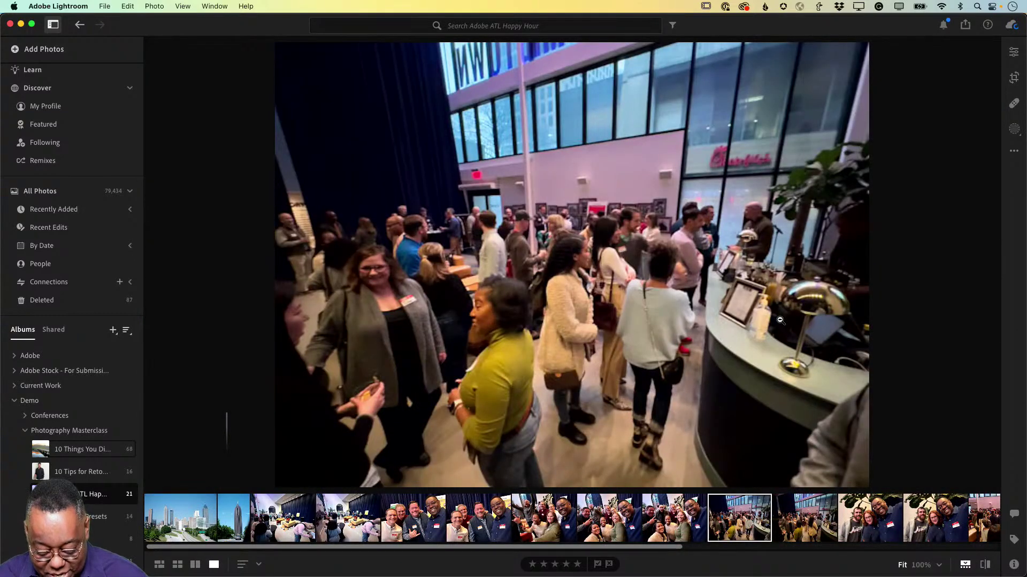
pyautogui.press('Right')
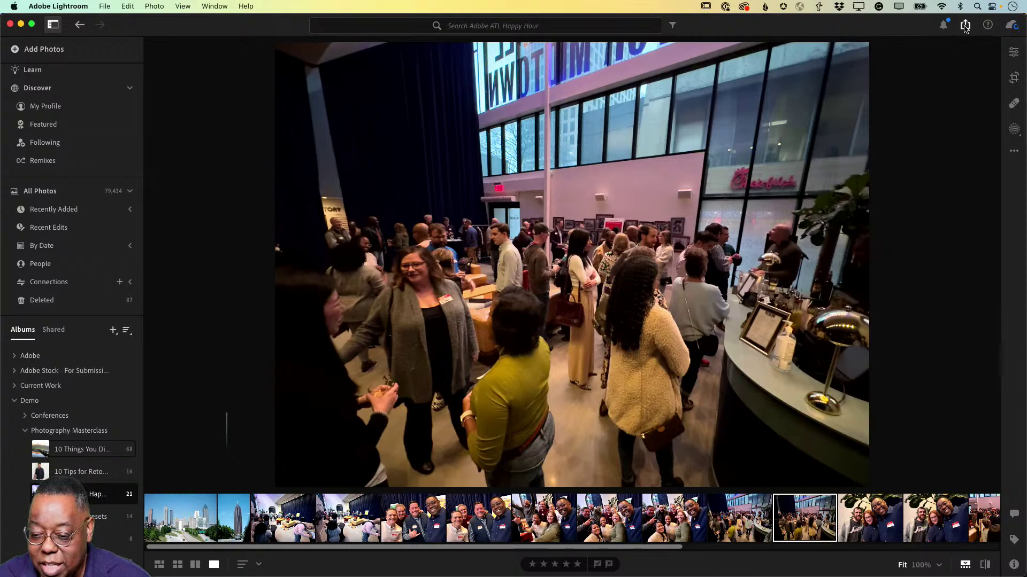
pyautogui.click(104, 7)
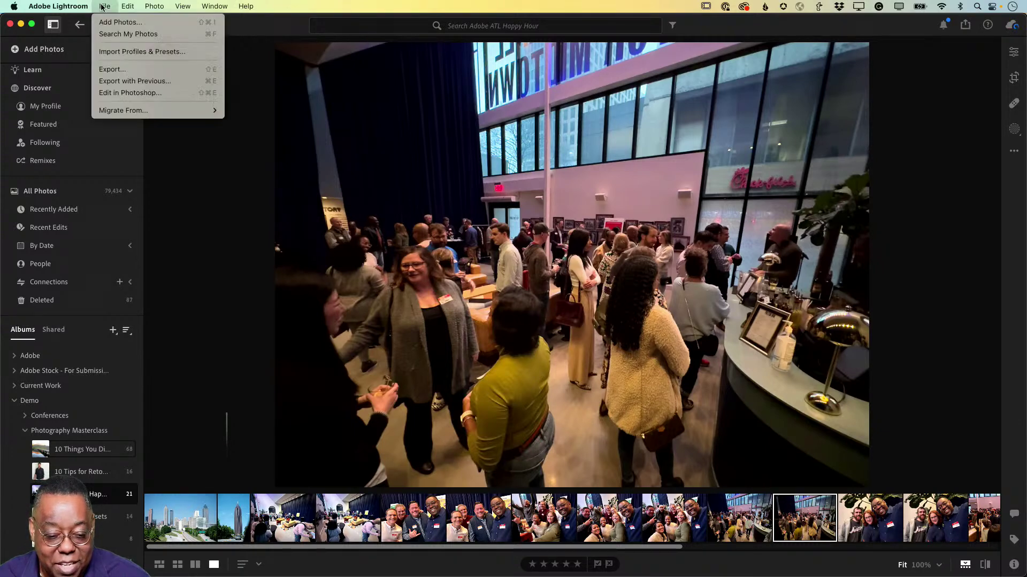
pyautogui.click(112, 70)
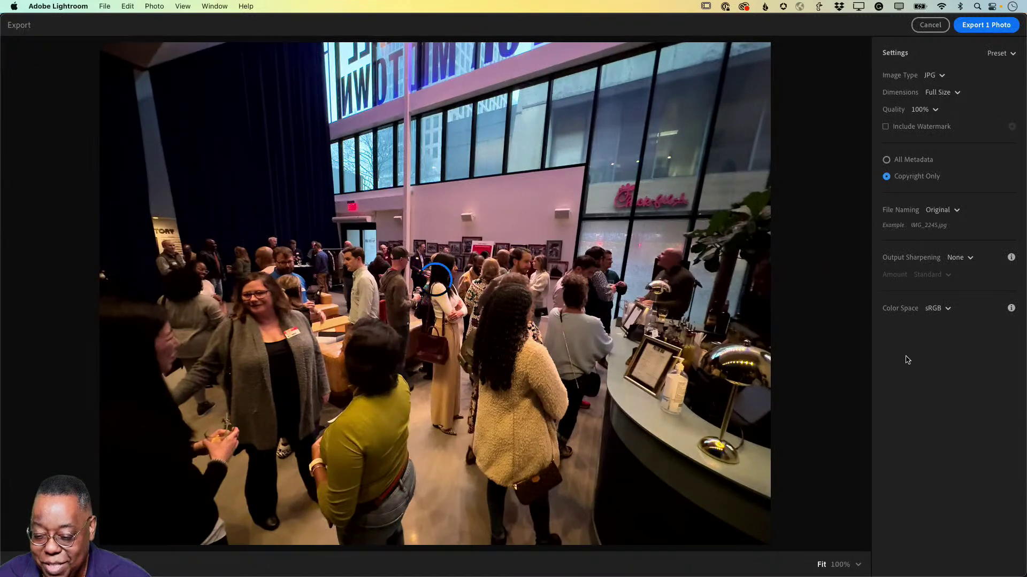
# Review the image type options, keeping JPG, and set the dimensions to Custom with a 1,080-pixel long side
pyautogui.click(934, 76)
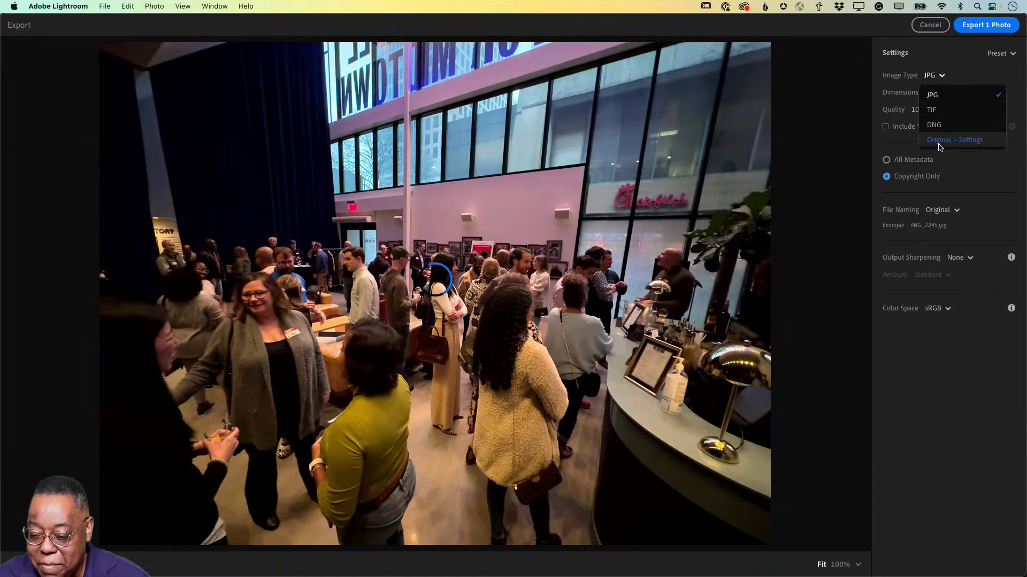
pyautogui.click(901, 66)
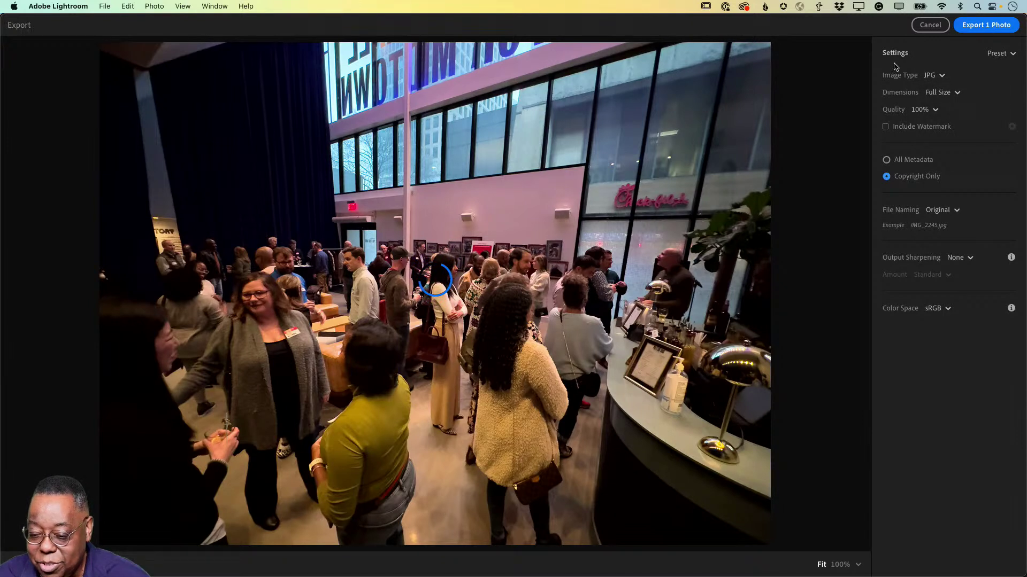
pyautogui.click(942, 94)
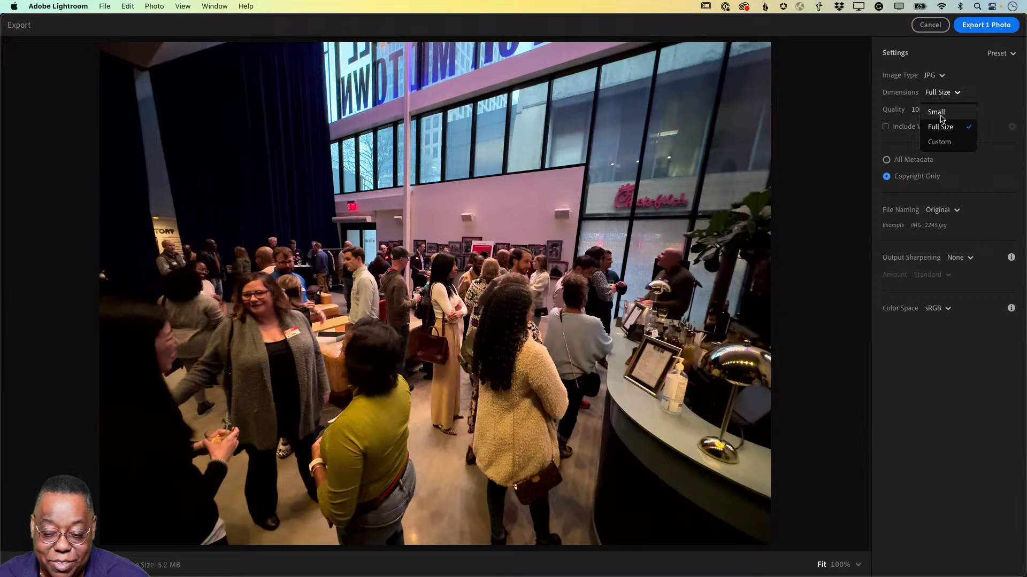
pyautogui.click(939, 143)
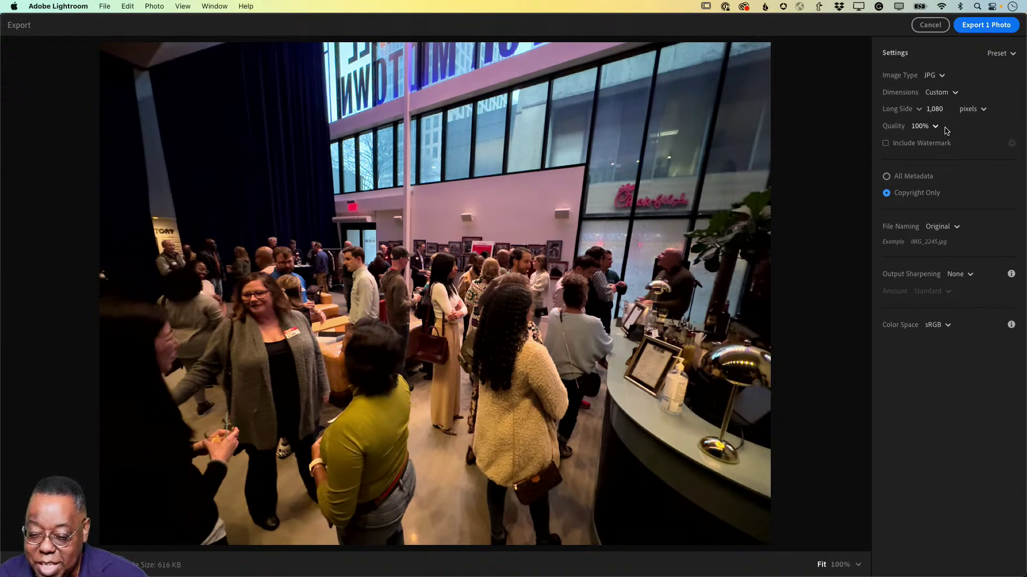
pyautogui.click(974, 113)
pyautogui.click(983, 94)
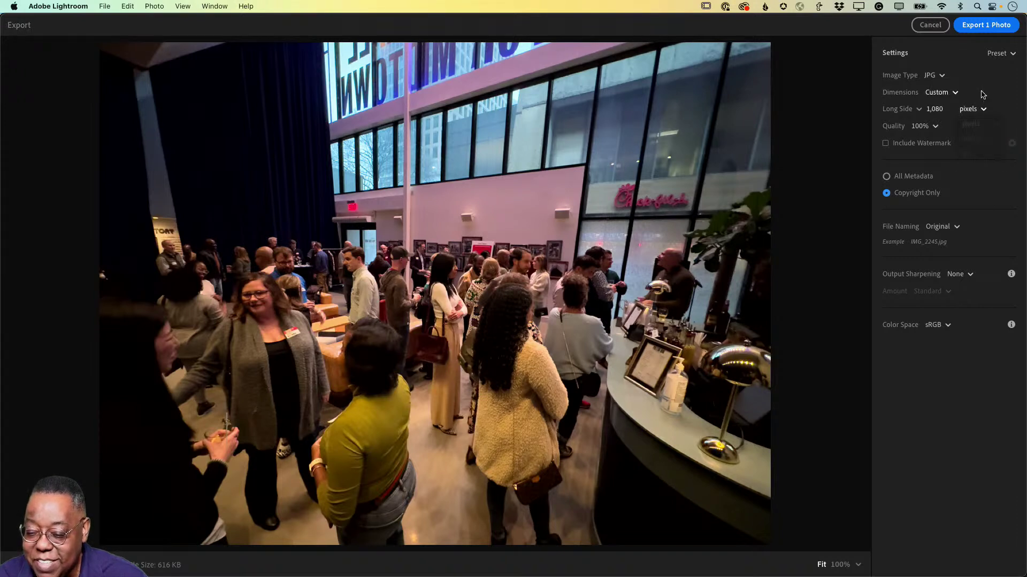
pyautogui.click(982, 93)
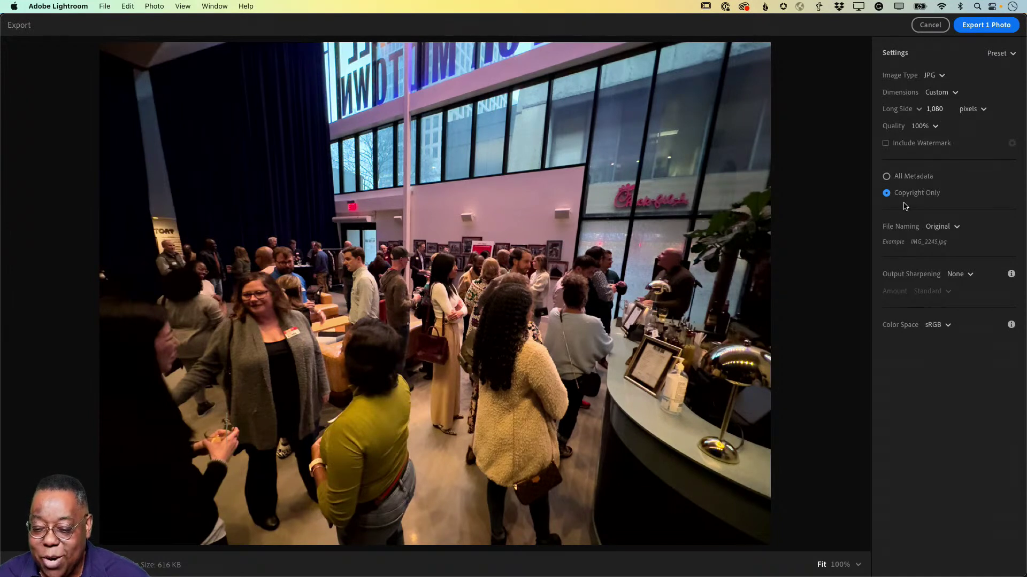
# Try 50% quality for the JPG export, and set it back to 100%
pyautogui.click(934, 126)
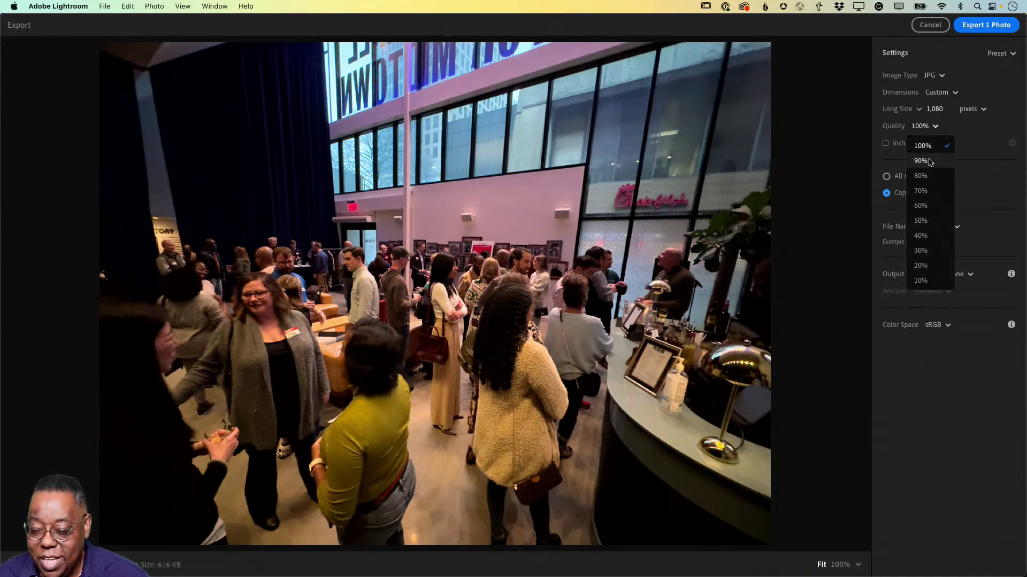
pyautogui.click(924, 221)
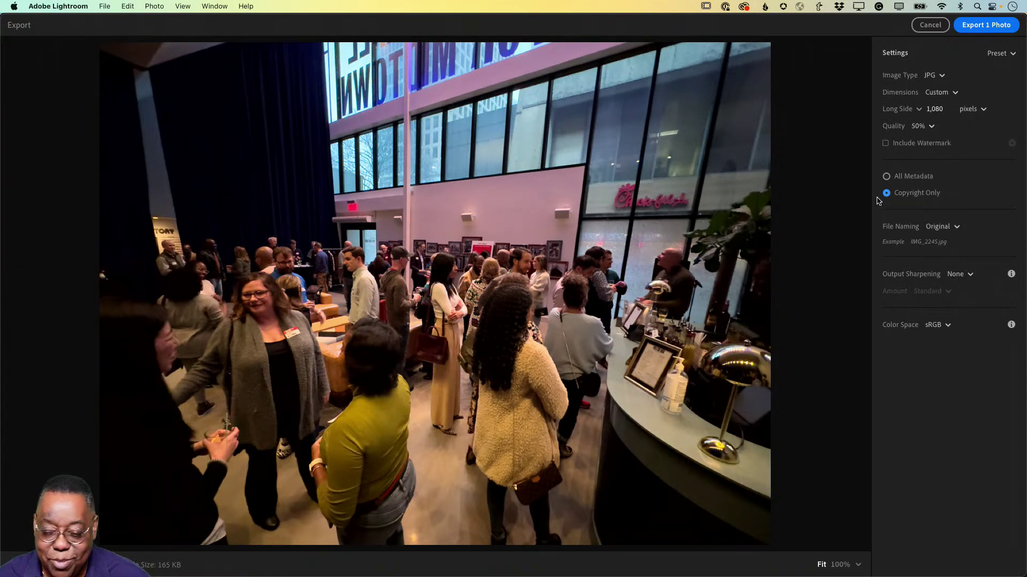
pyautogui.click(933, 127)
pyautogui.click(930, 143)
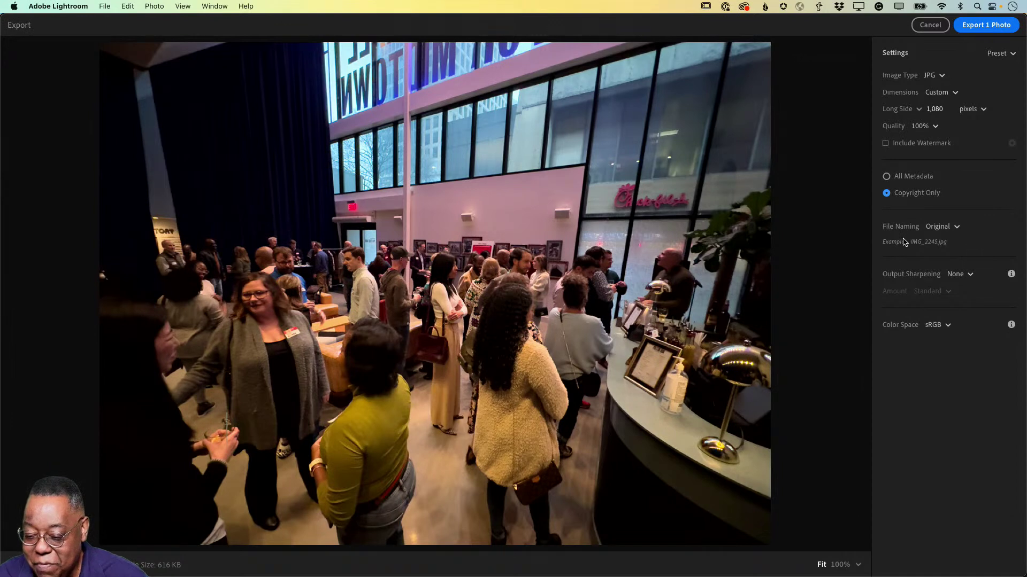
# Set the export file naming to Custom Name with the name "ATL from Lr"
pyautogui.click(948, 228)
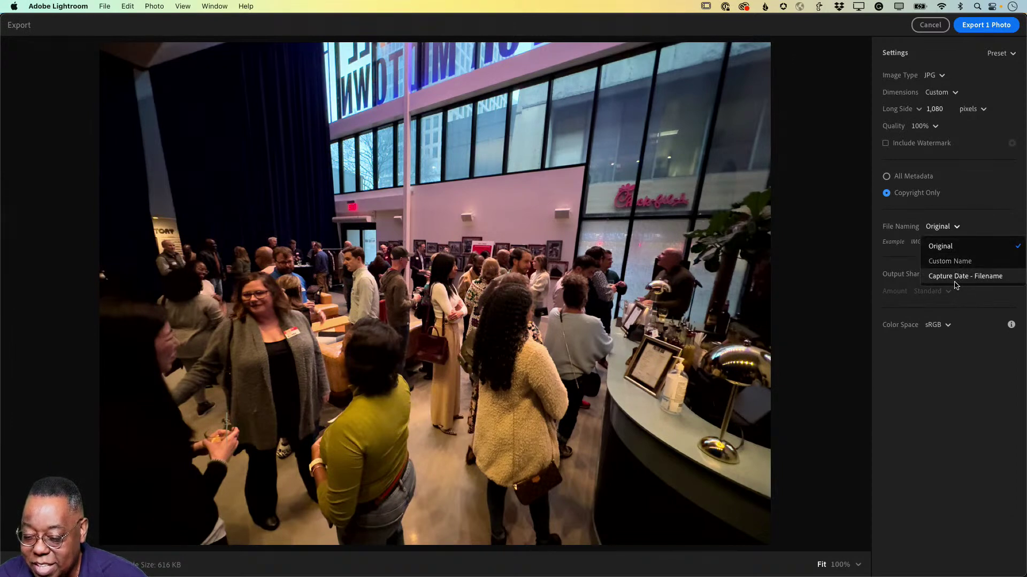
pyautogui.click(950, 261)
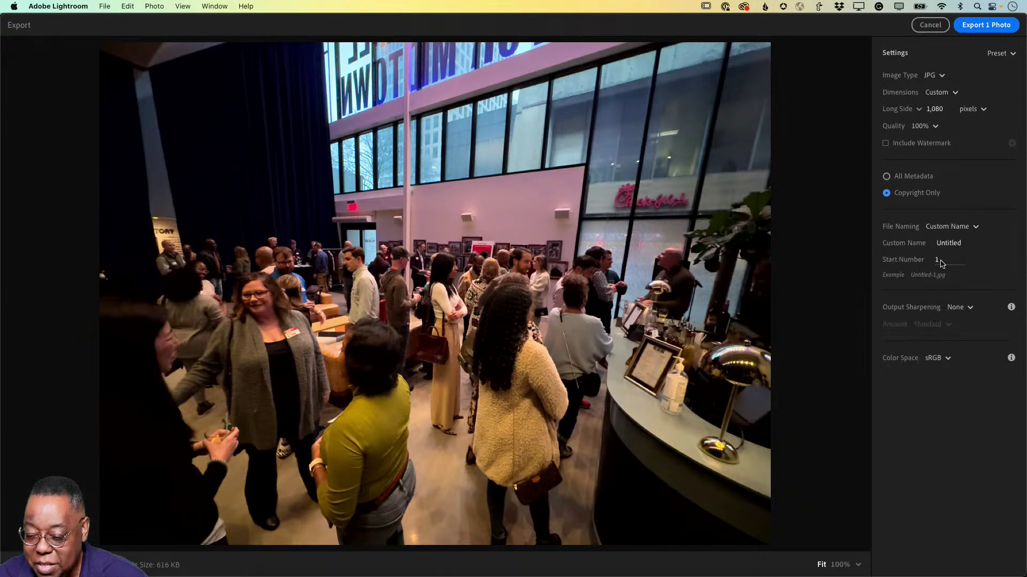
pyautogui.doubleClick(962, 243)
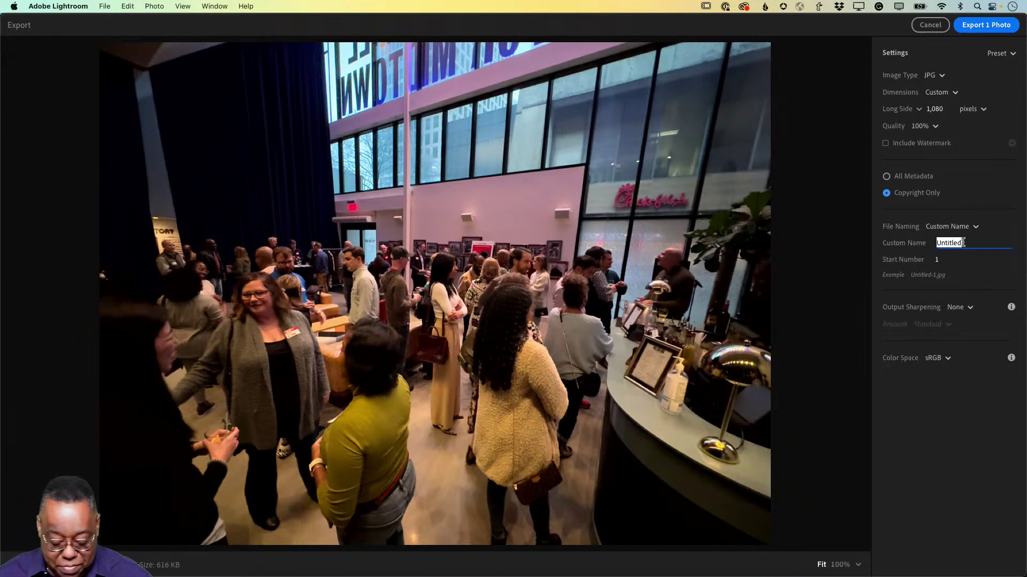
pyautogui.write('ATL')
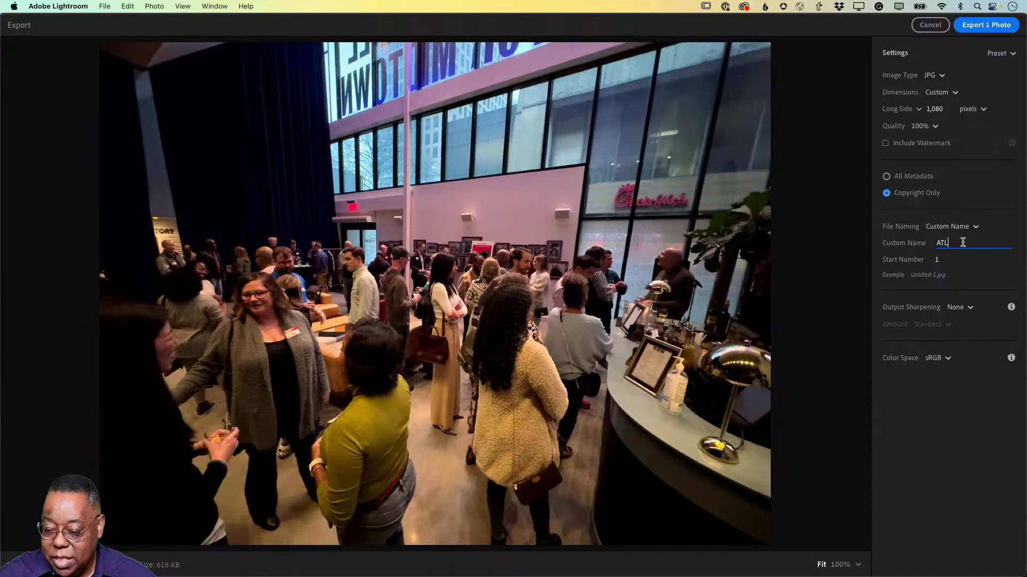
pyautogui.write(' from Lr')
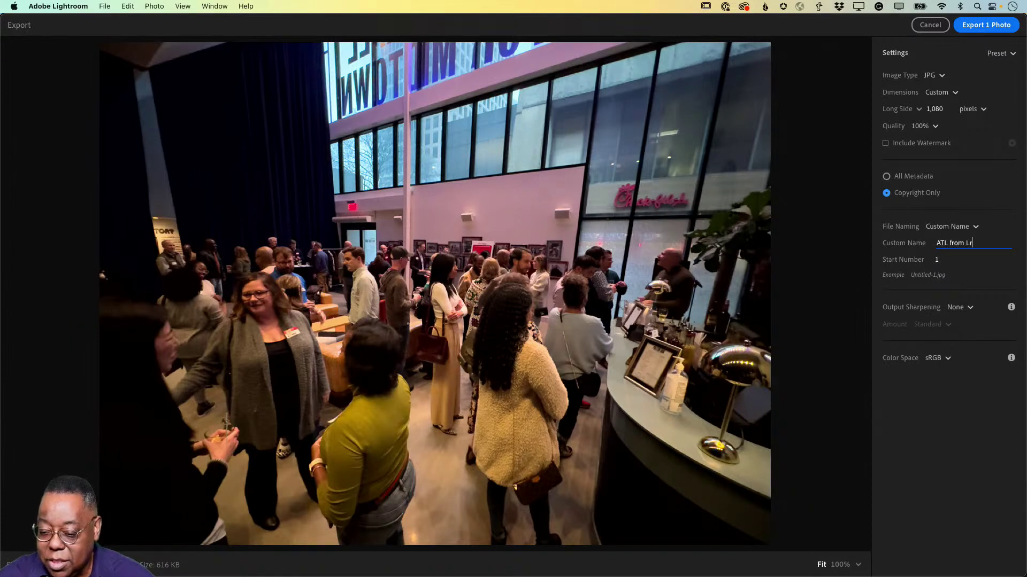
pyautogui.press('Return')
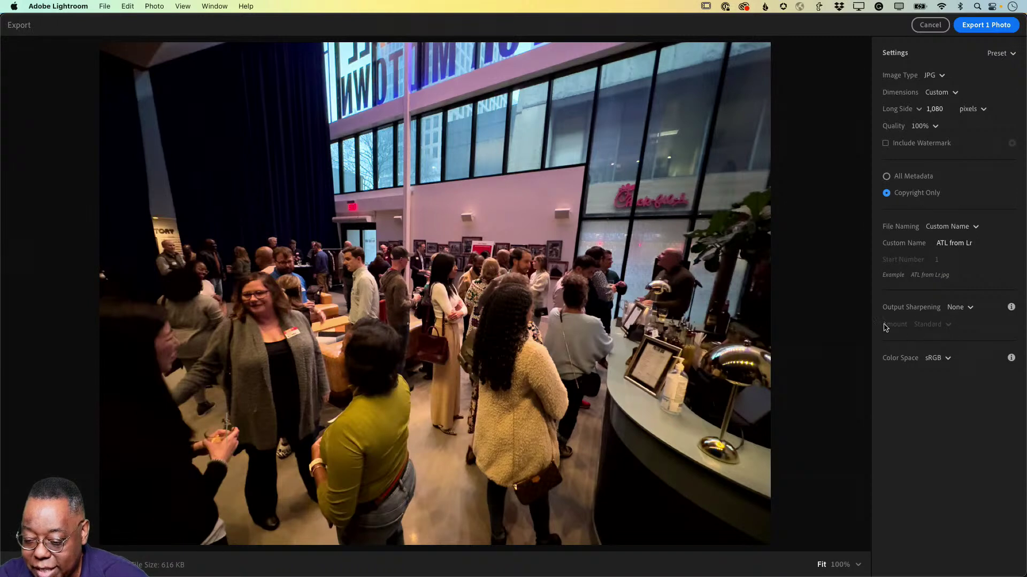
# Review the output sharpening options and set the sharpening to Screen
pyautogui.click(965, 309)
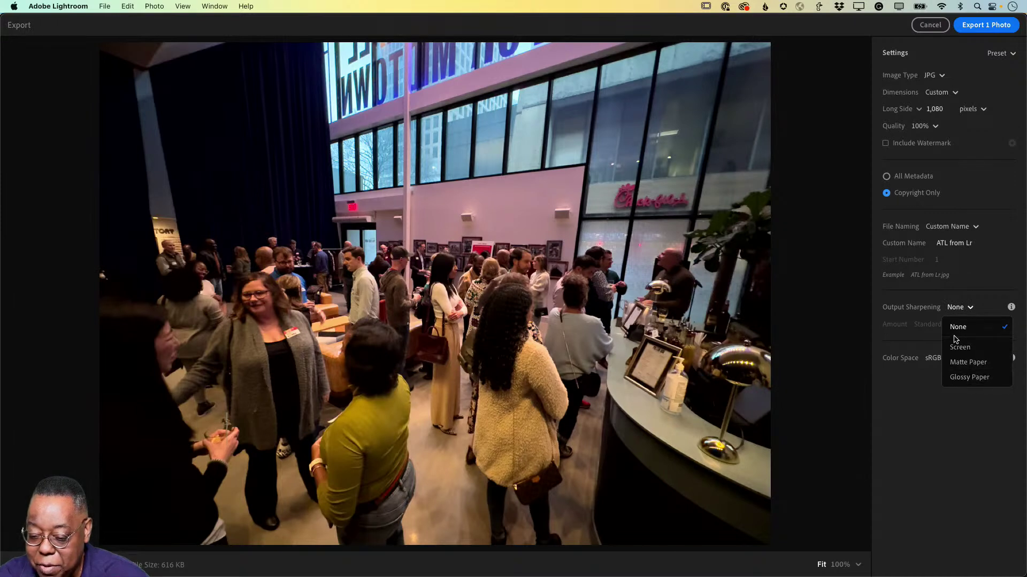
pyautogui.click(927, 338)
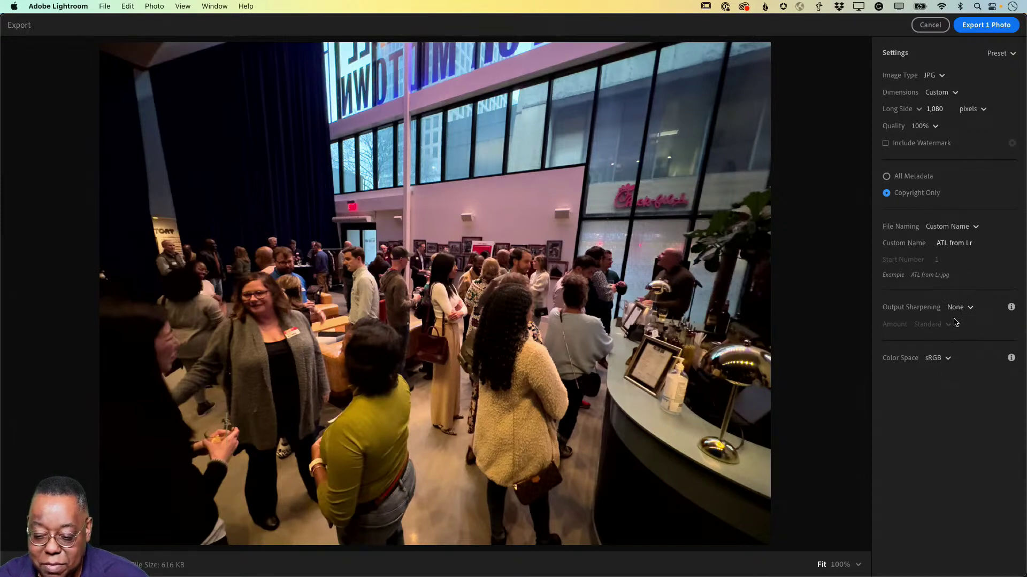
pyautogui.click(957, 309)
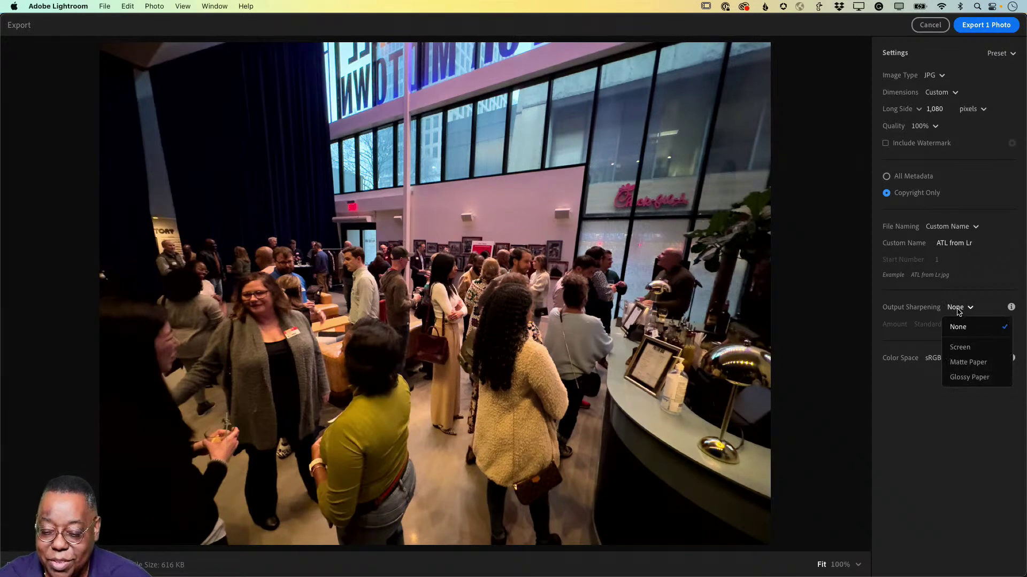
pyautogui.click(961, 347)
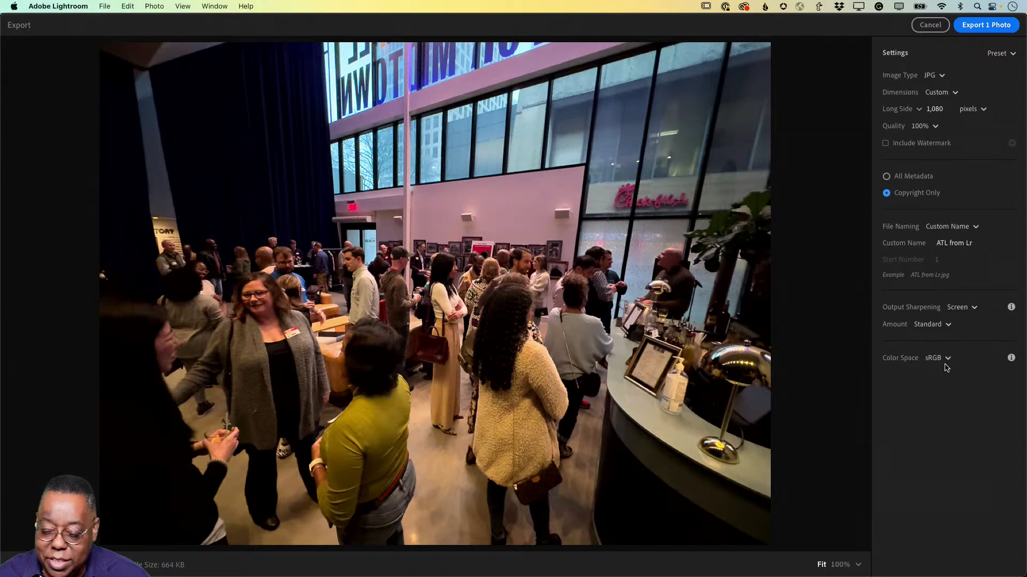
# Review the color space options for the export, keeping sRGB
pyautogui.click(945, 364)
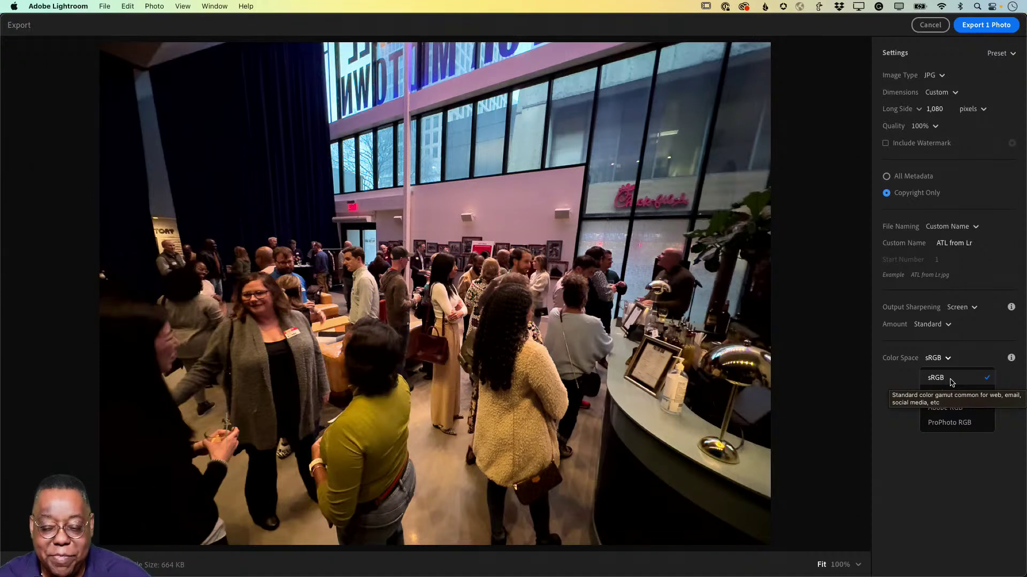
pyautogui.click(951, 381)
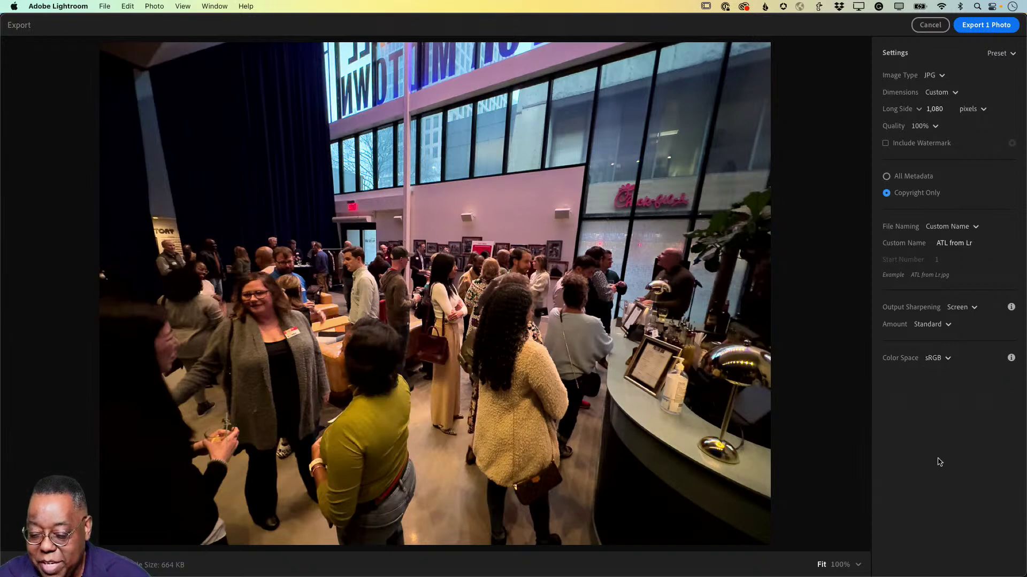
pyautogui.click(947, 361)
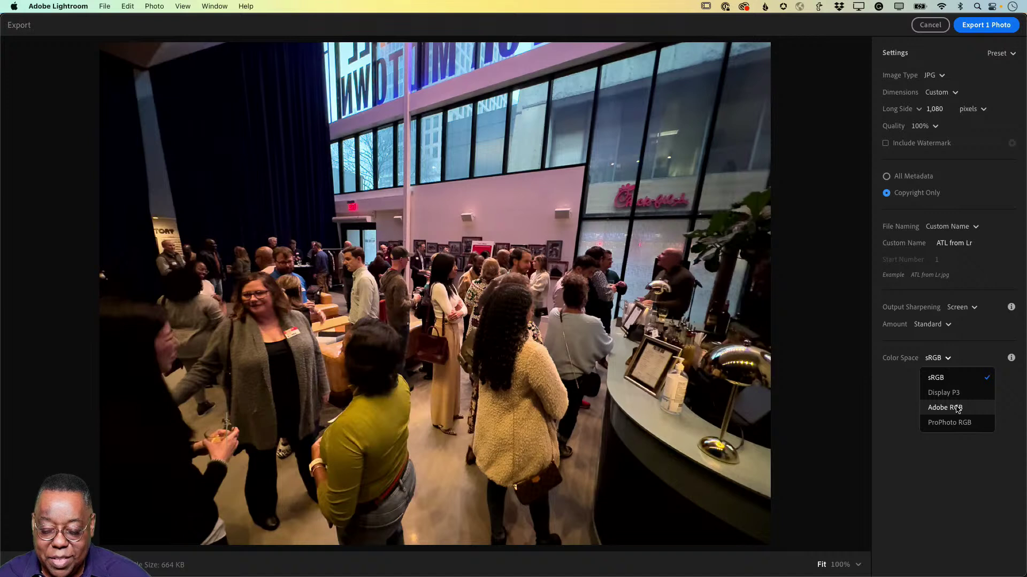
pyautogui.click(889, 398)
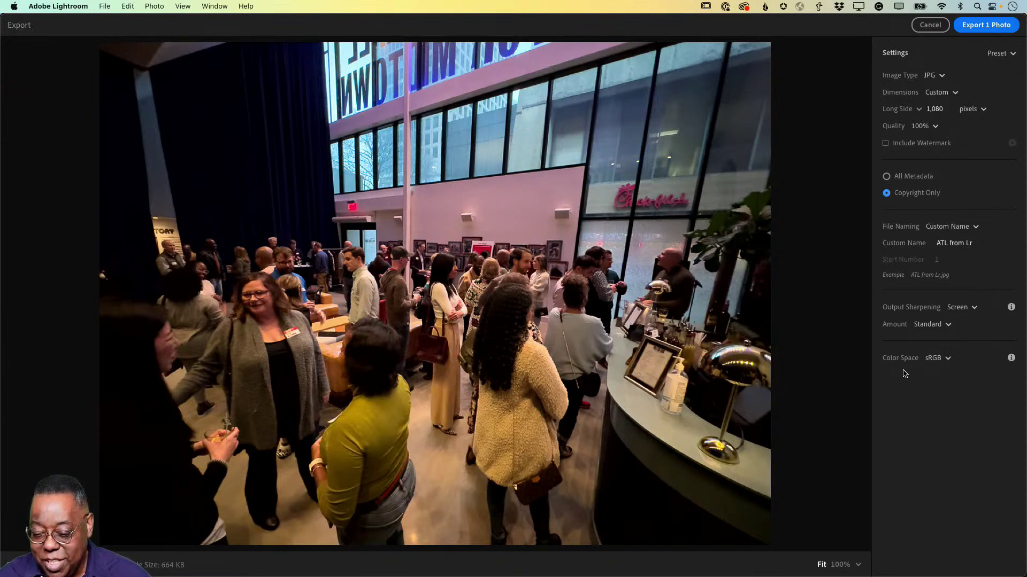
pyautogui.click(943, 359)
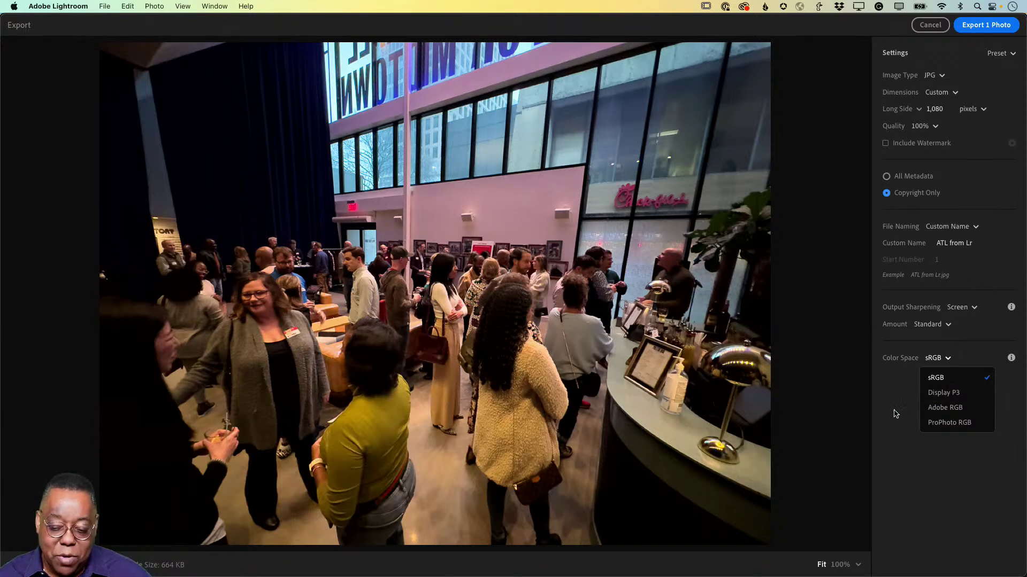
pyautogui.click(889, 267)
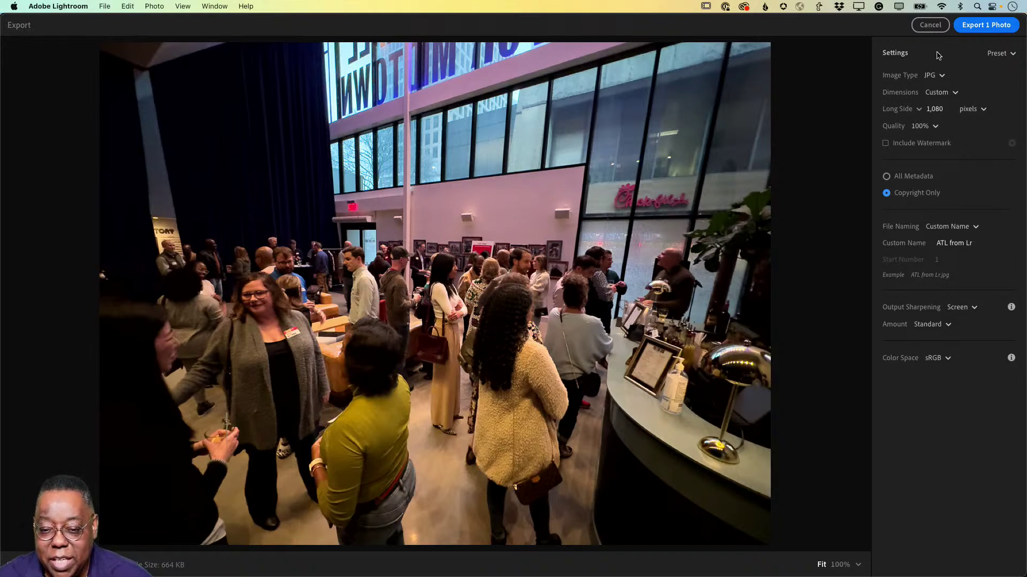
# Export the photo into the Feb 10 Masterclass folder on the Desktop
pyautogui.click(986, 27)
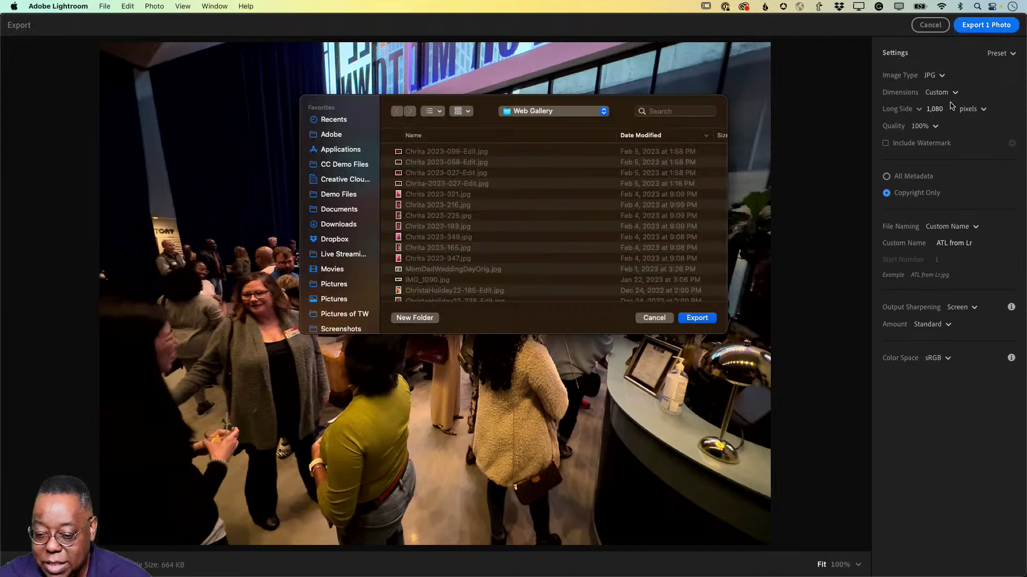
pyautogui.click(540, 112)
pyautogui.click(548, 111)
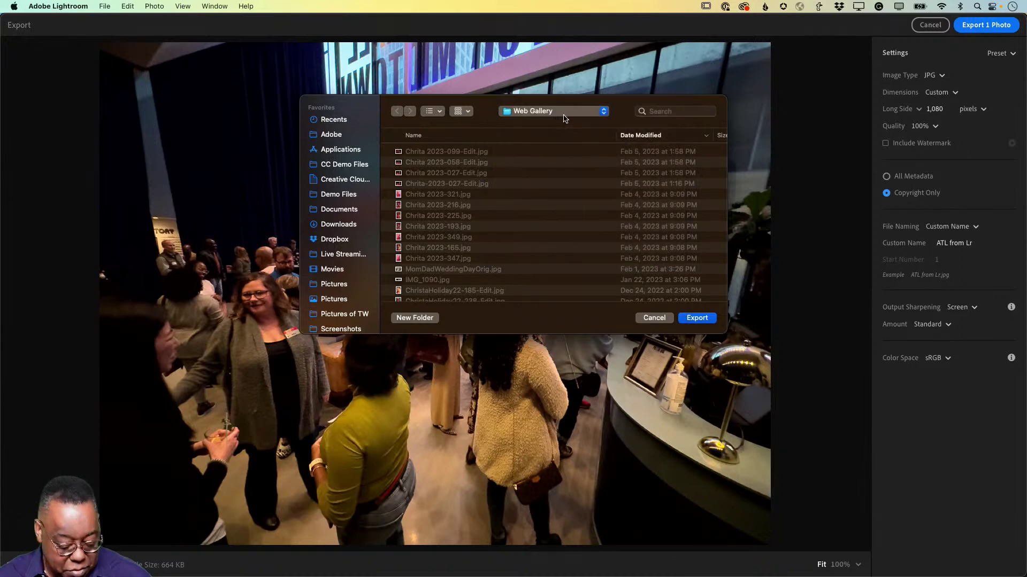
pyautogui.doubleClick(471, 153)
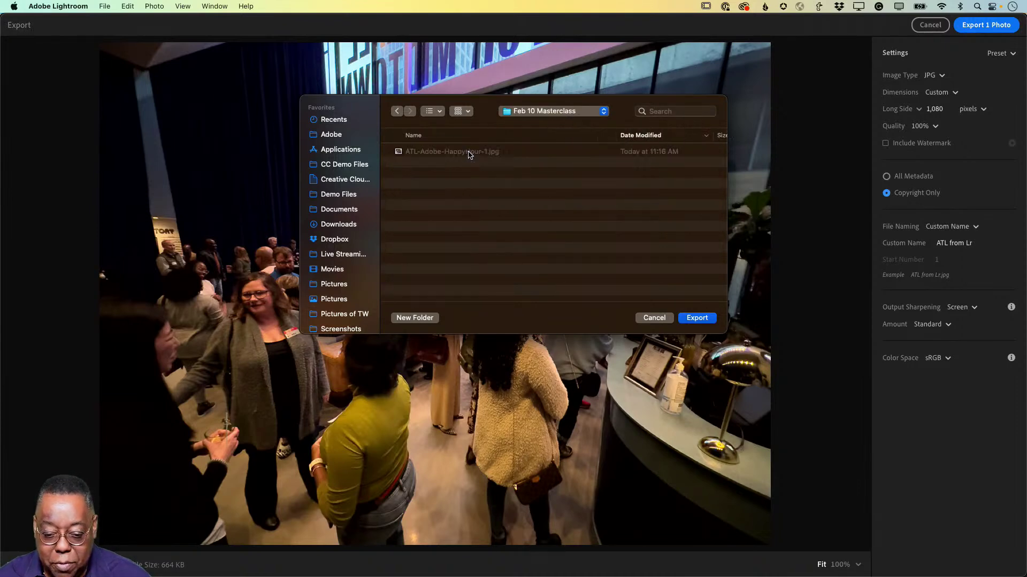
pyautogui.click(707, 319)
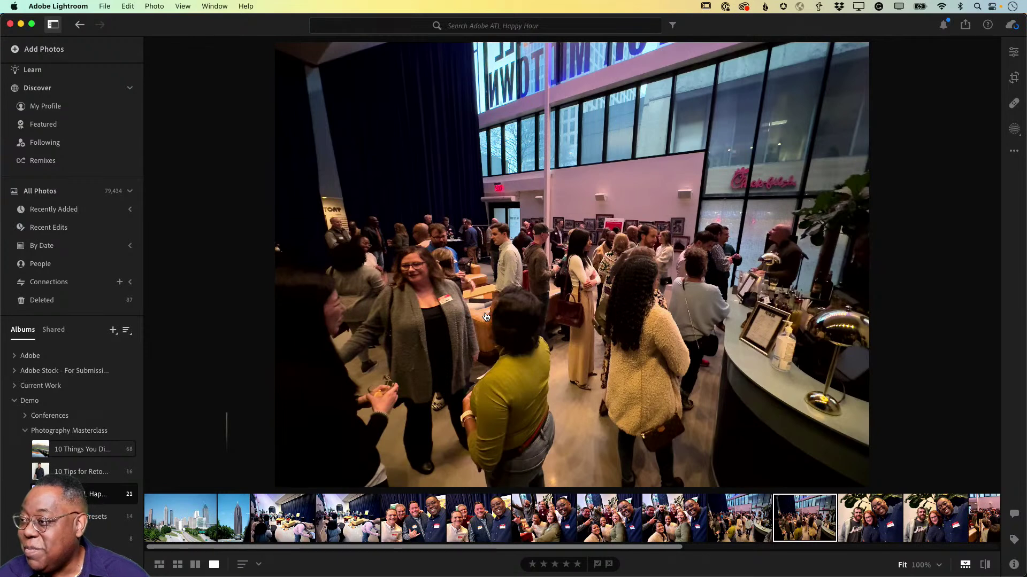
# Preview the exported ATL from Lr.jpg in Finder, and return to Adobe Lightroom
pyautogui.click(411, 204)
pyautogui.press('space')
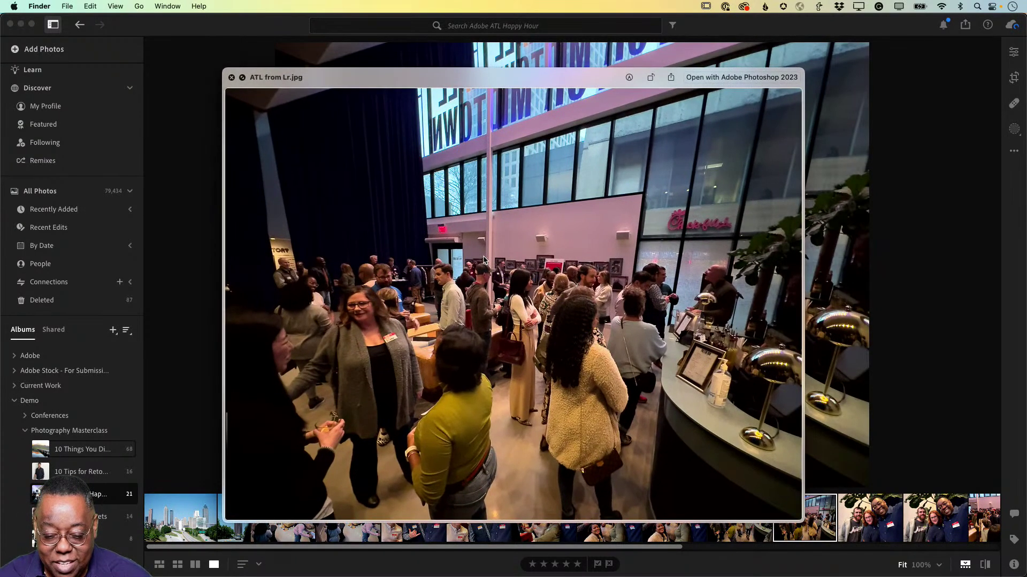
pyautogui.press('Down')
pyautogui.press('Up')
pyautogui.press('space')
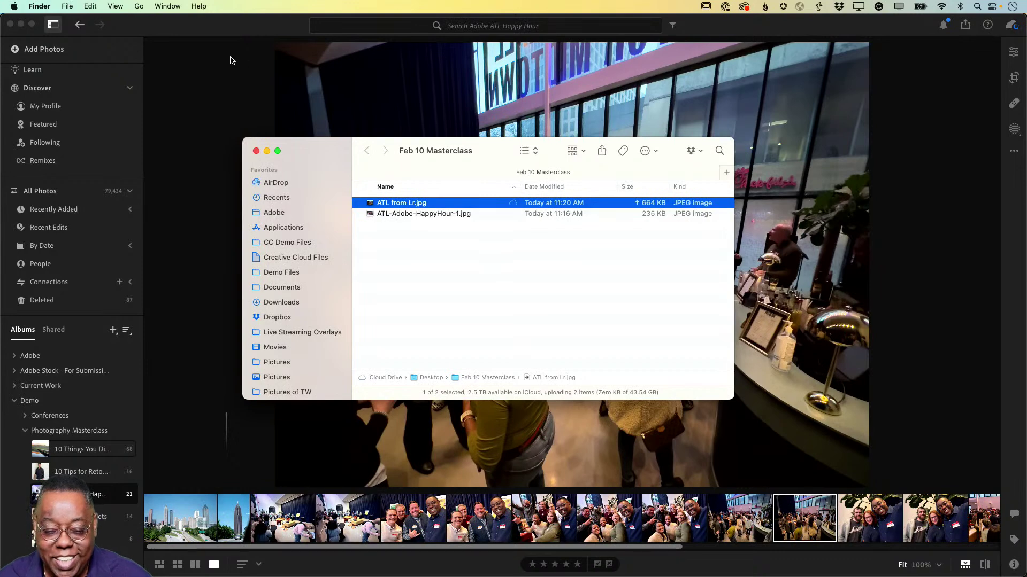
pyautogui.click(231, 58)
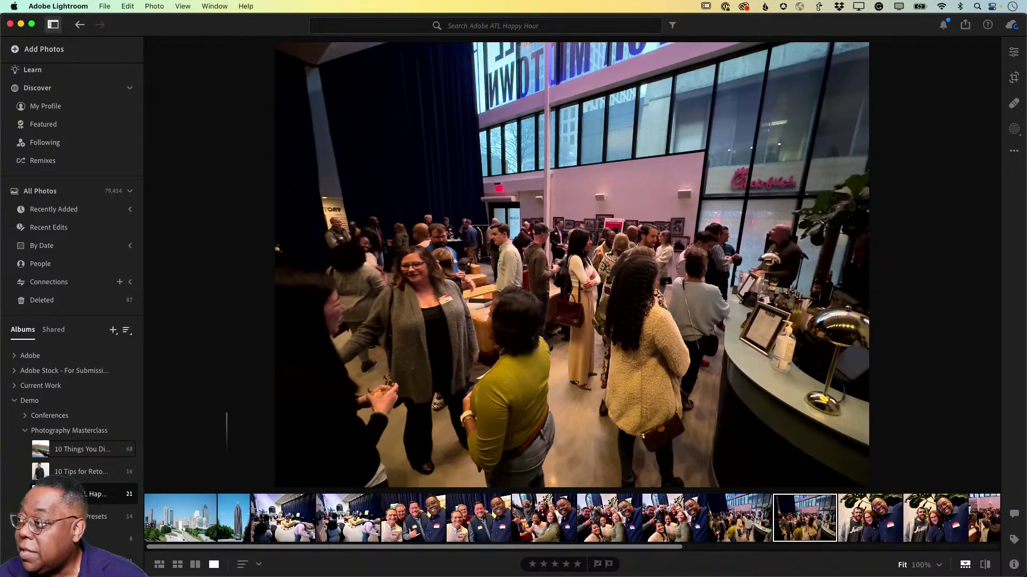
# Review the mobile Lightroom export settings on the phone mirrored in QuickTime Player, and return to desktop Lightroom
pyautogui.moveTo(742, 130); pyautogui.dragTo(730, 20)
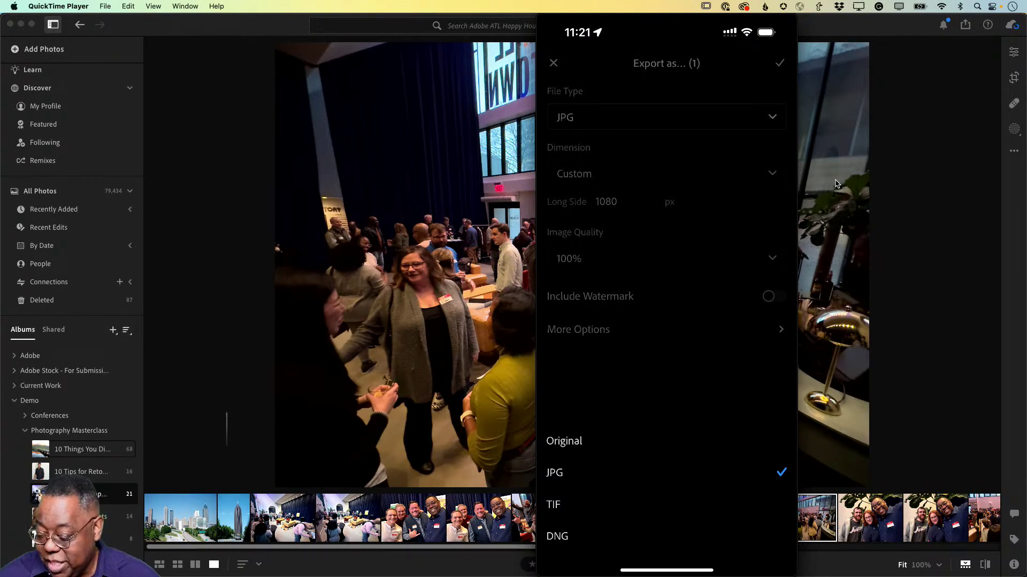
pyautogui.click(729, 156)
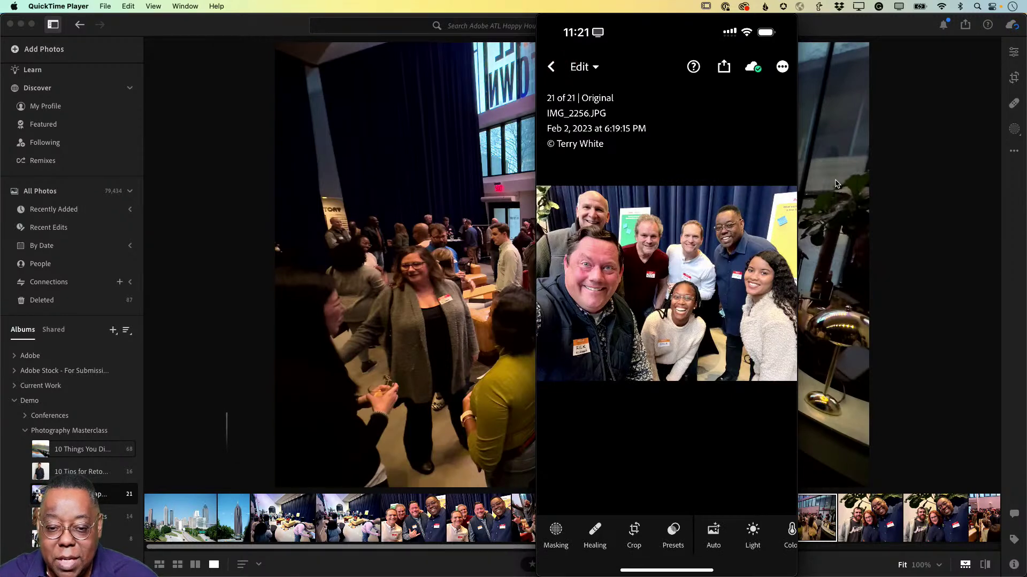
pyautogui.click(299, 33)
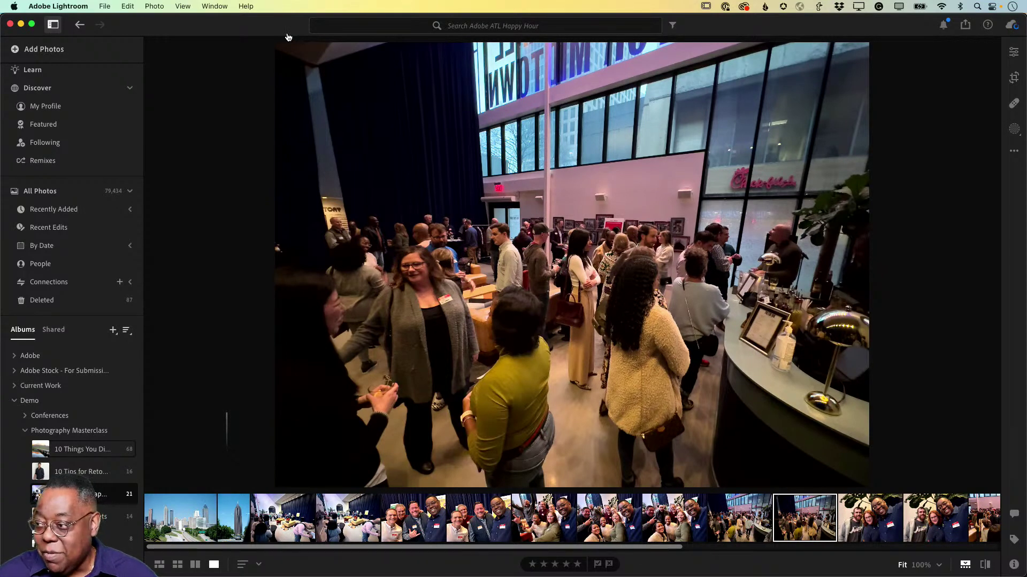
# Switch to Lightroom Classic, open the export settings for the skyline photo _TLW1070-2.dng, and set the file naming start number to 2
pyautogui.press('super+Tab')
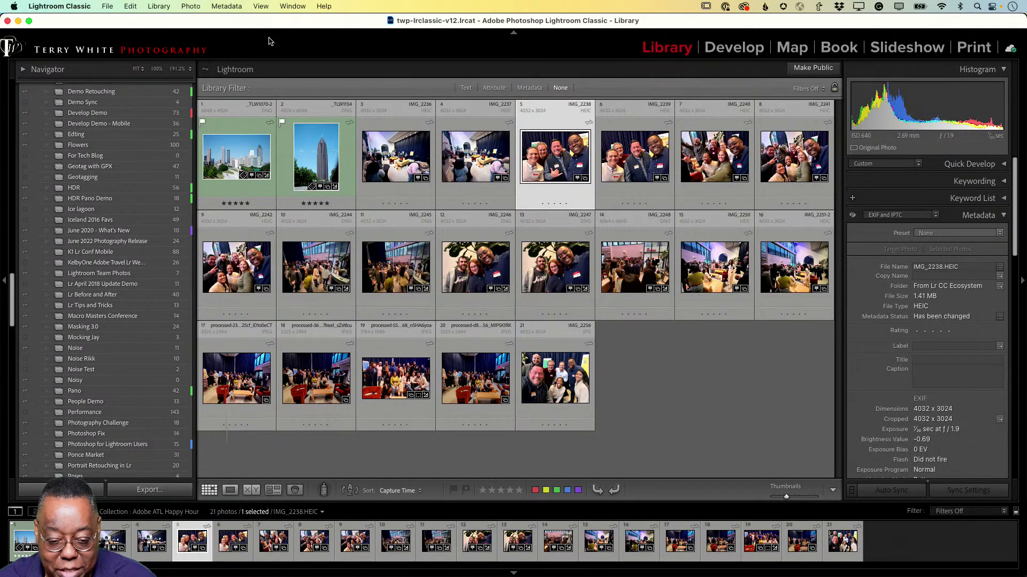
pyautogui.click(218, 165)
pyautogui.doubleClick(218, 165)
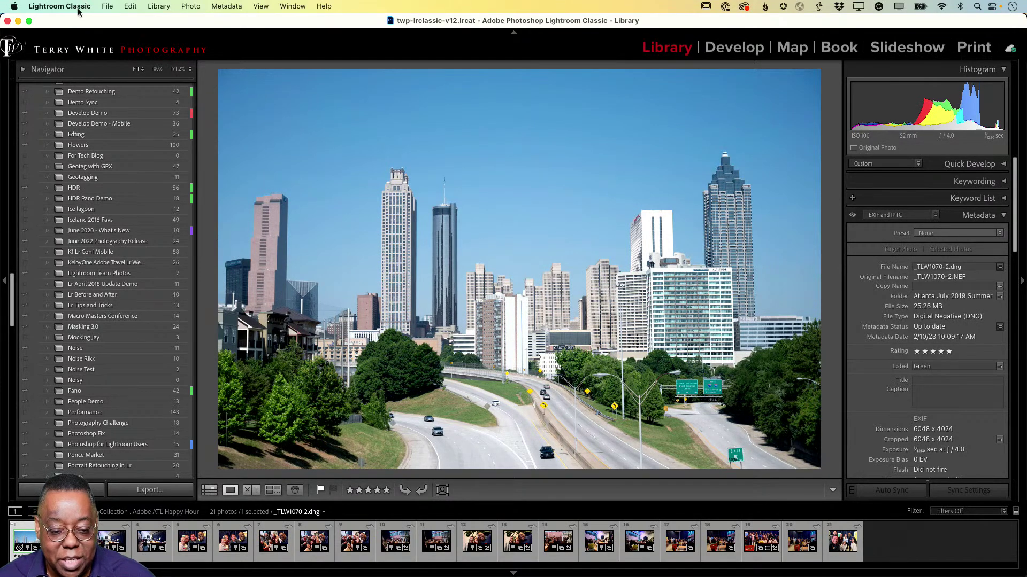
pyautogui.click(113, 6)
pyautogui.click(132, 170)
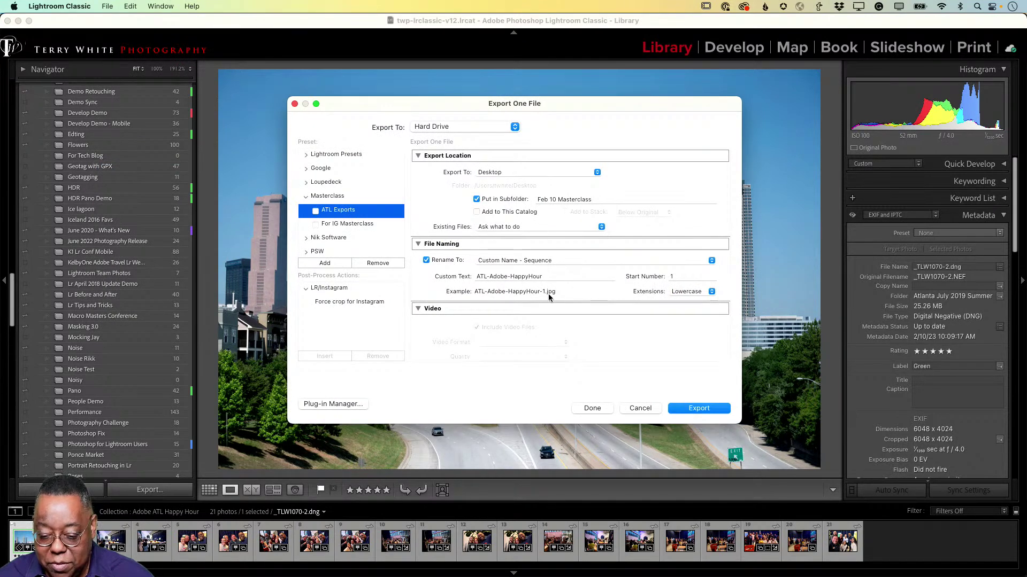
pyautogui.click(681, 277)
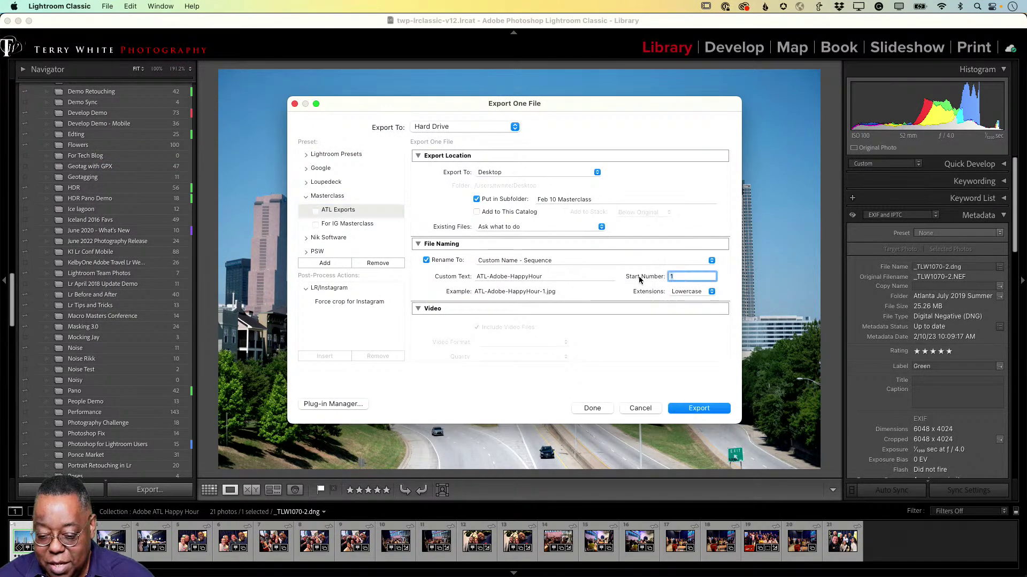
pyautogui.write('2')
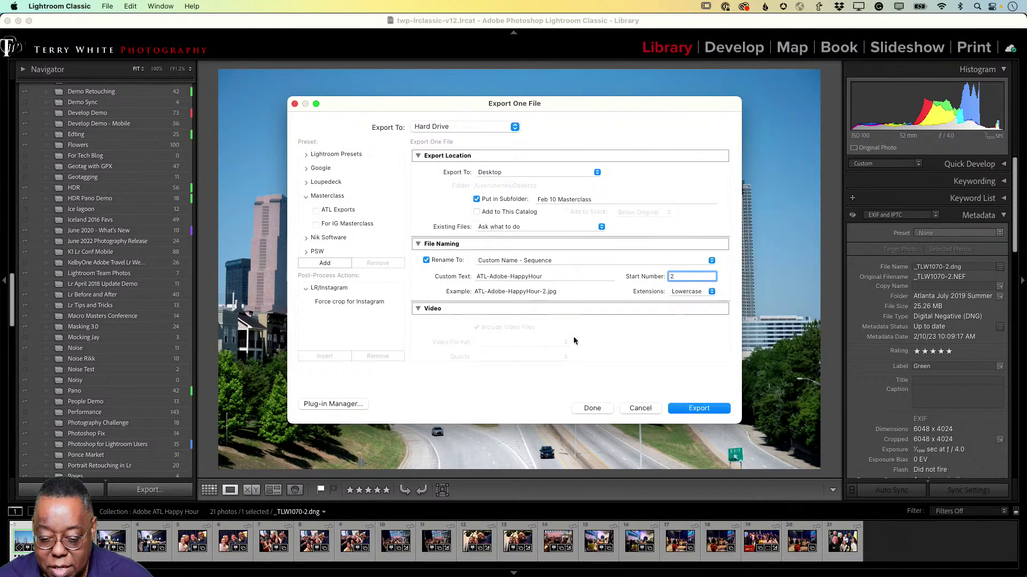
# Set the JPEG export's color space to Adobe RGB (1998) and its quality to 100
pyautogui.scroll(-8, 573, 336)
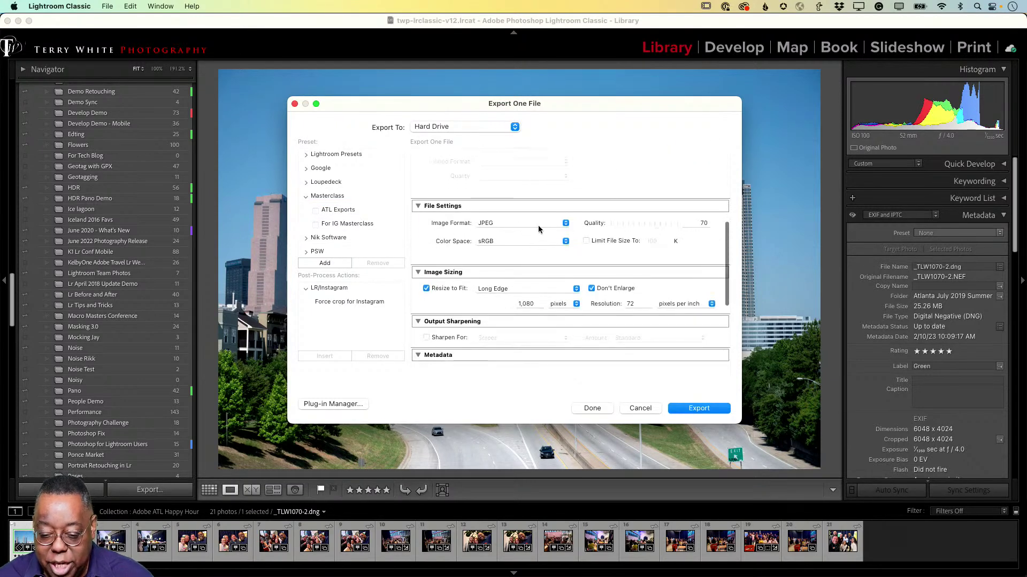
pyautogui.click(508, 245)
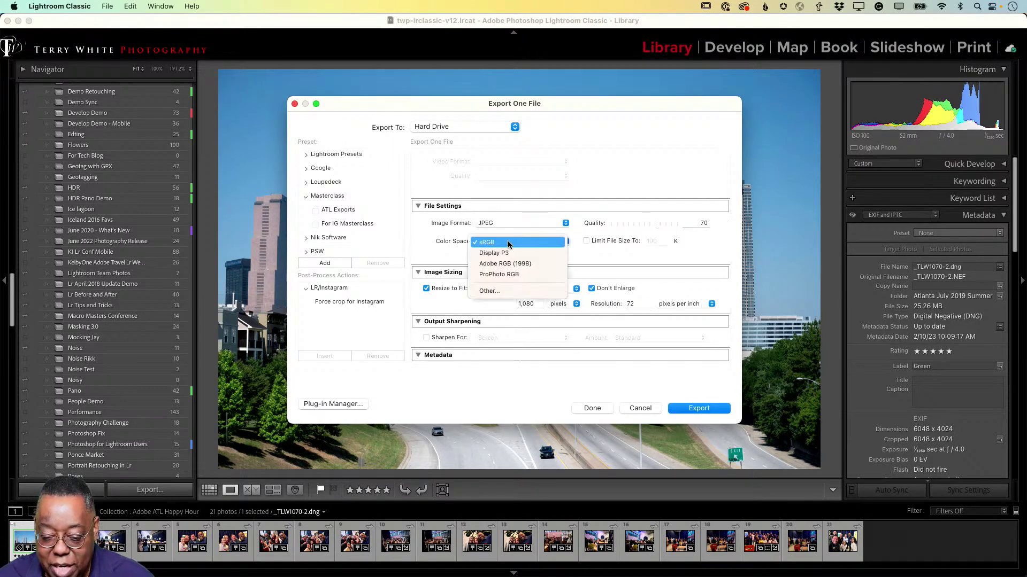
pyautogui.click(511, 264)
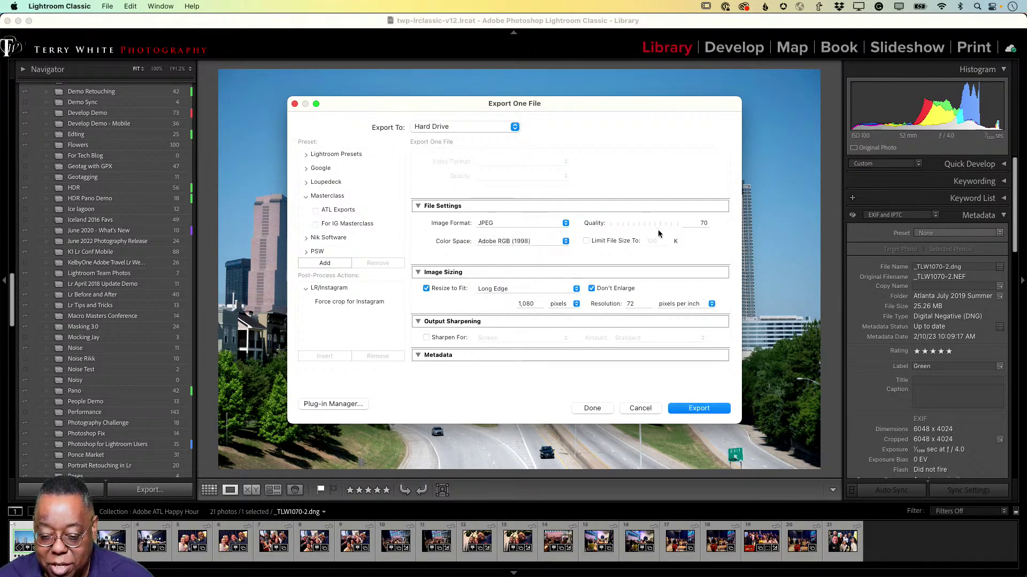
pyautogui.click(699, 223)
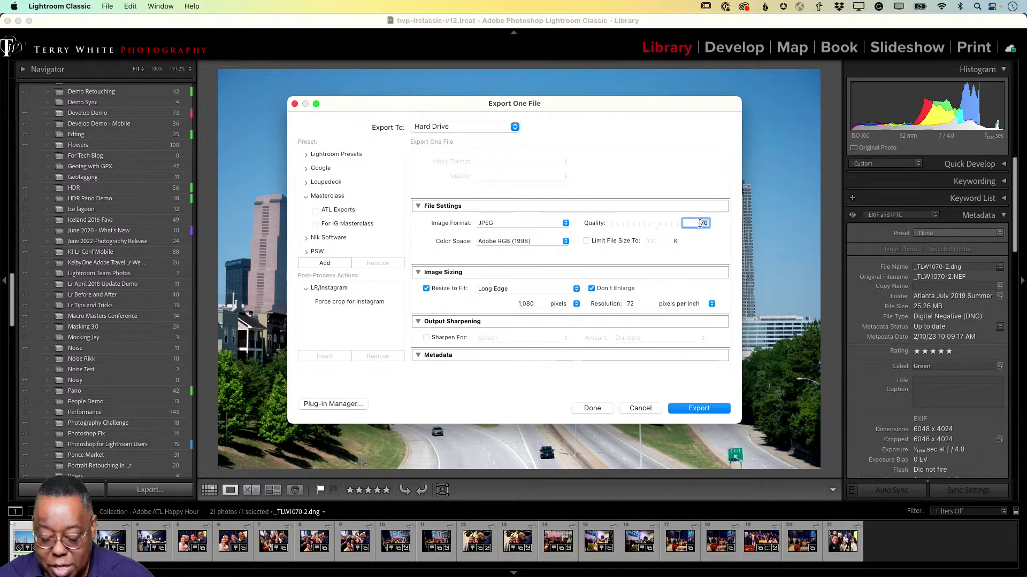
pyautogui.press('BackSpace')
pyautogui.press('BackSpace')
pyautogui.write('100')
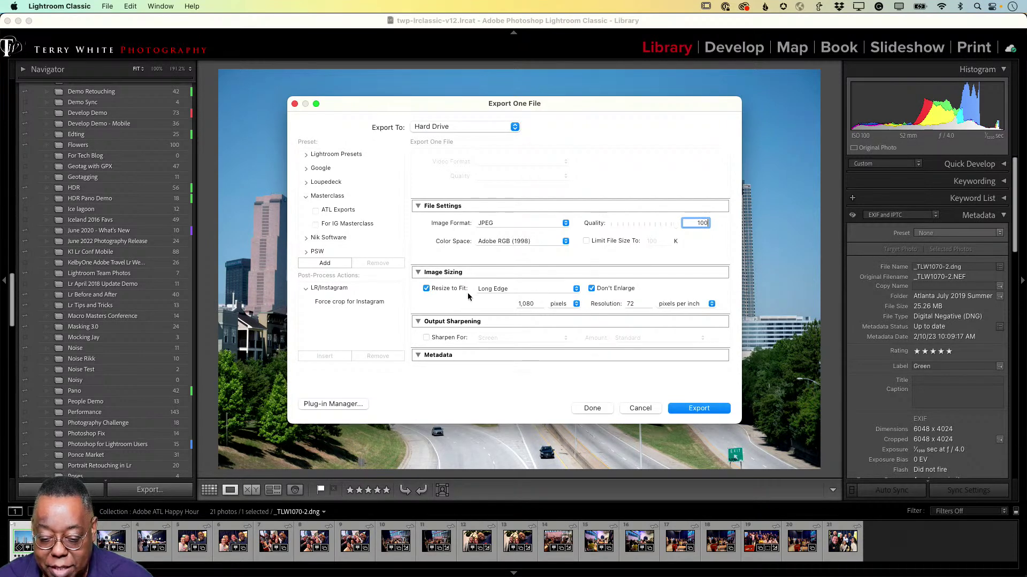
# Turn off Resize to Fit and enable output sharpening for Screen with the amount set to High
pyautogui.click(444, 292)
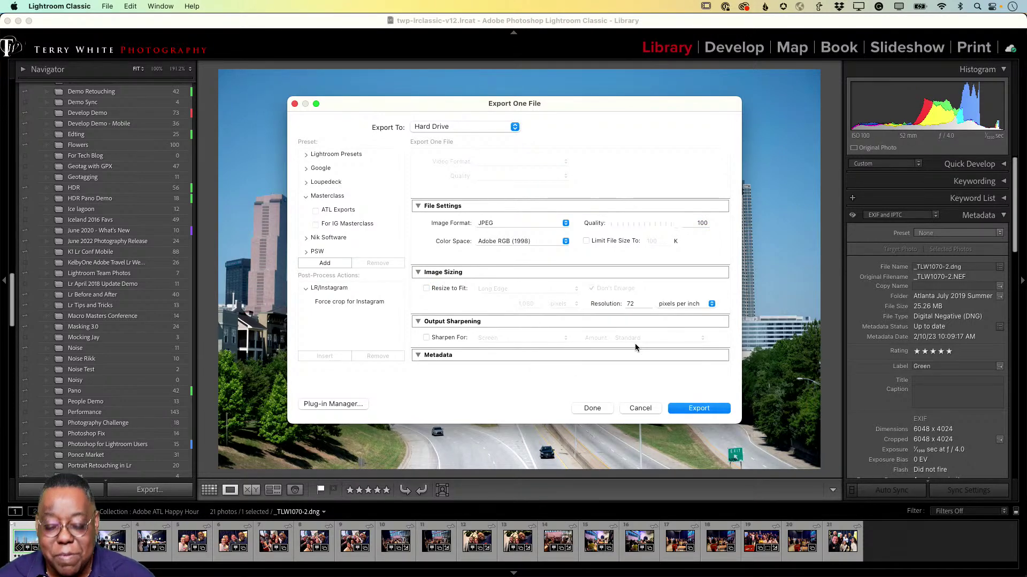
pyautogui.scroll(-5, 612, 319)
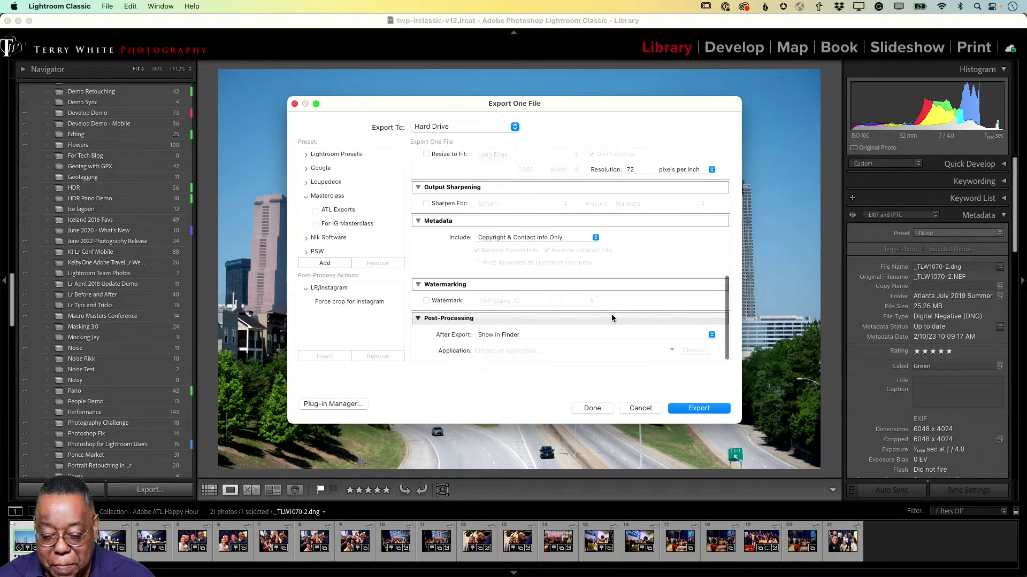
pyautogui.scroll(5, 560, 285)
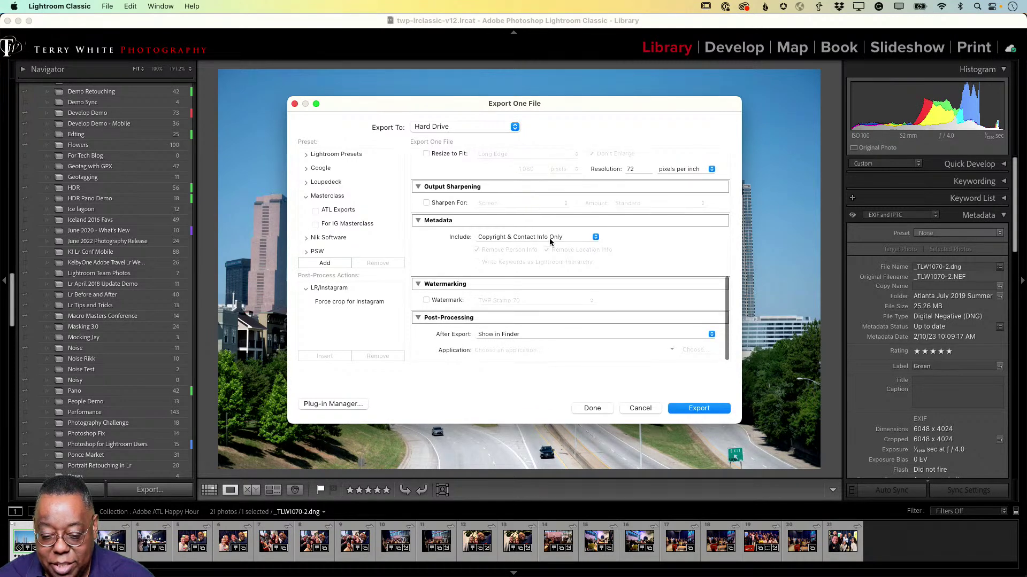
pyautogui.scroll(6, 556, 242)
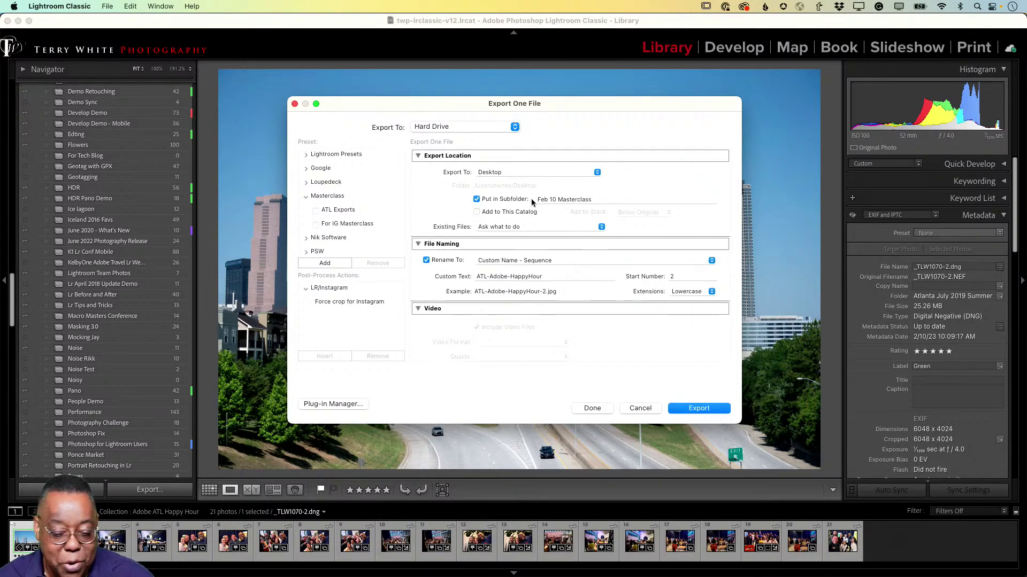
pyautogui.scroll(-5, 544, 257)
pyautogui.scroll(-3, 544, 257)
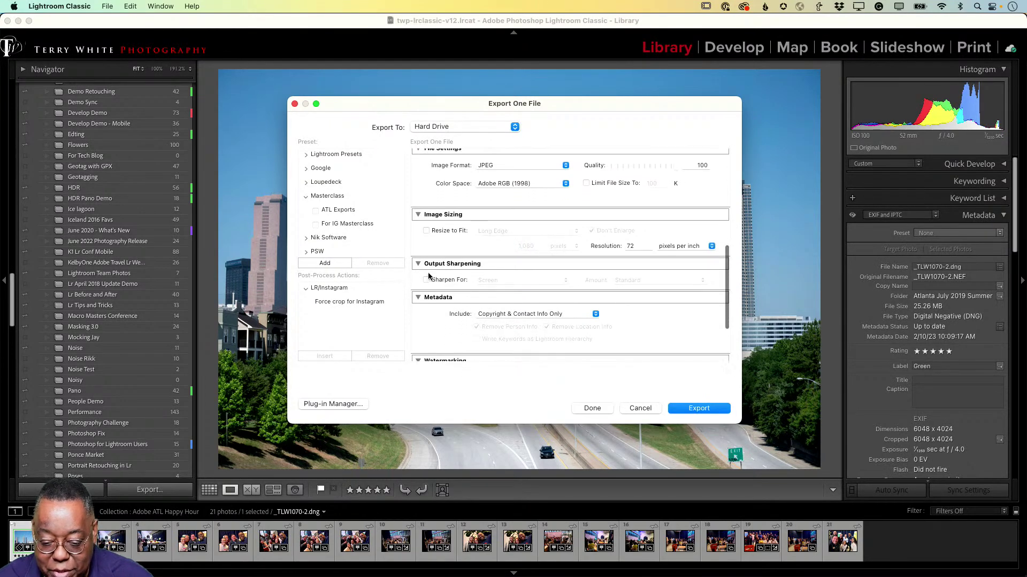
pyautogui.click(426, 279)
pyautogui.click(633, 282)
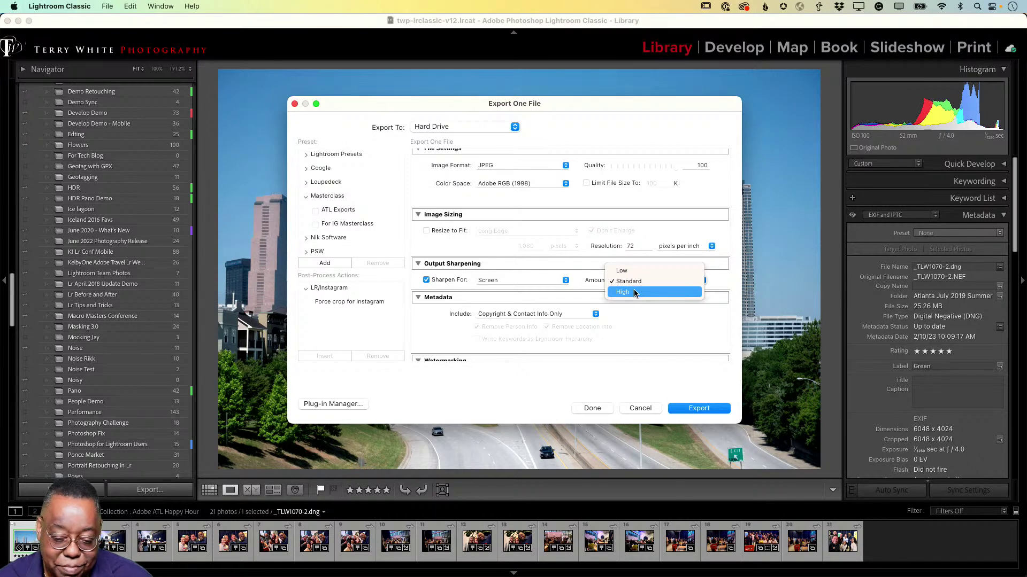
pyautogui.click(633, 292)
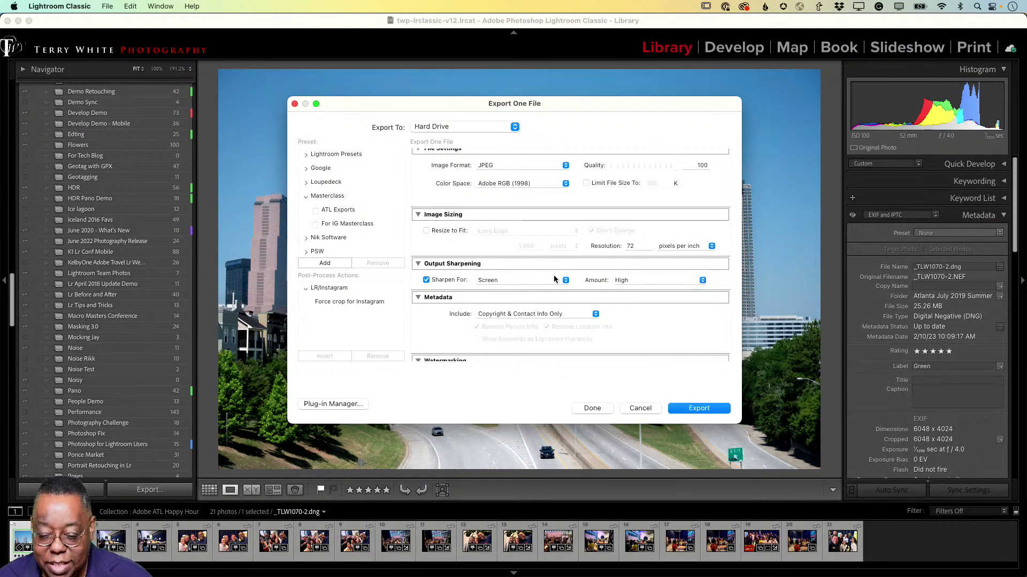
# Export the skyline photo, preview ATL-Adobe-HappyHour-2.jpg in Finder, and return to Lightroom Classic
pyautogui.scroll(-5, 586, 337)
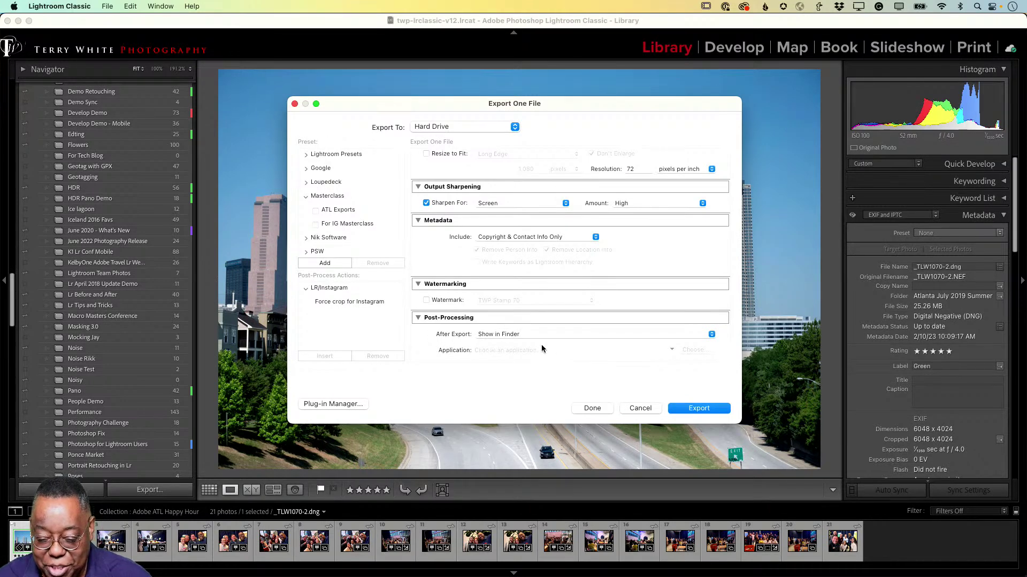
pyautogui.click(690, 409)
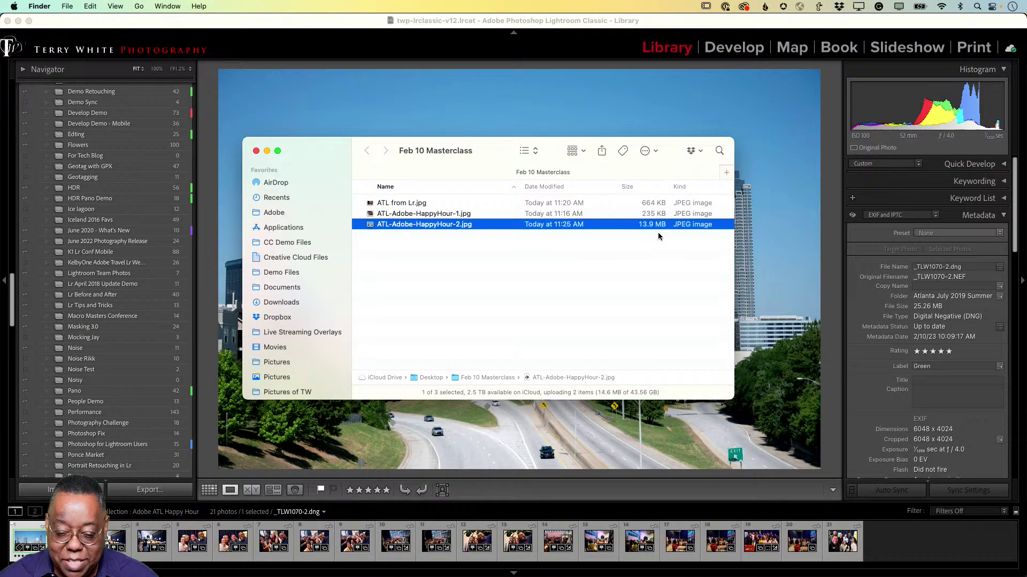
pyautogui.press('space')
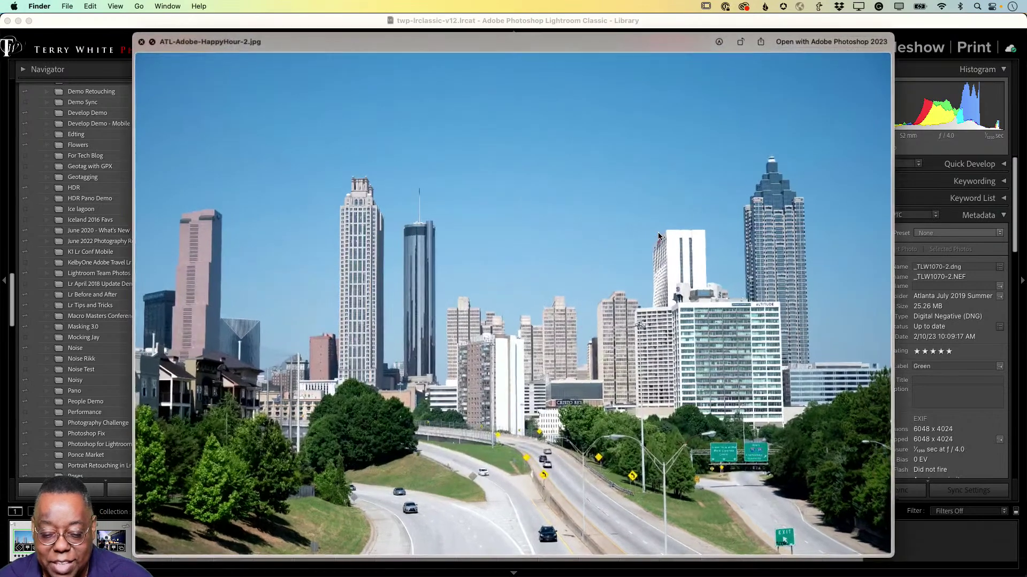
pyautogui.press('space')
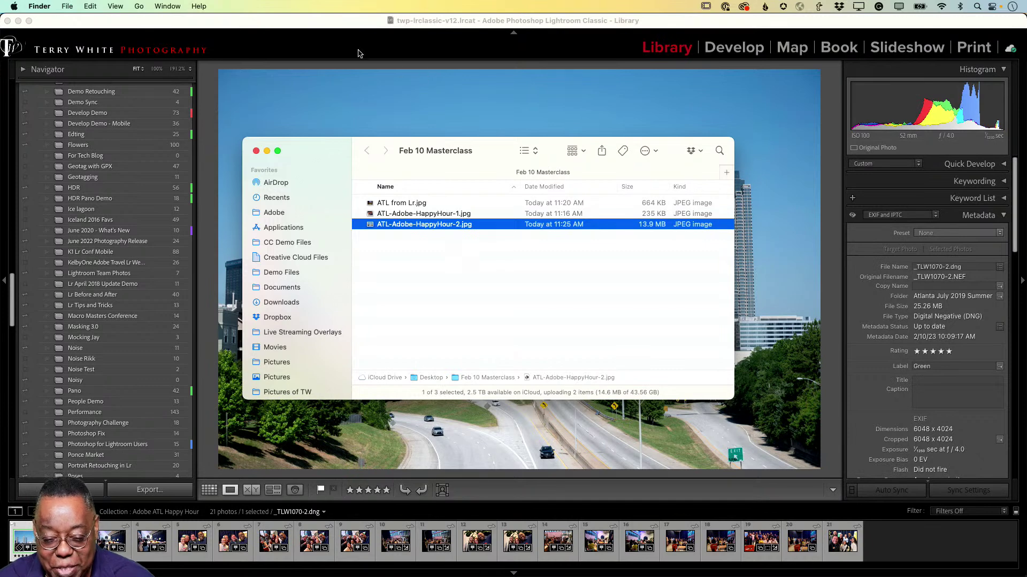
pyautogui.click(345, 32)
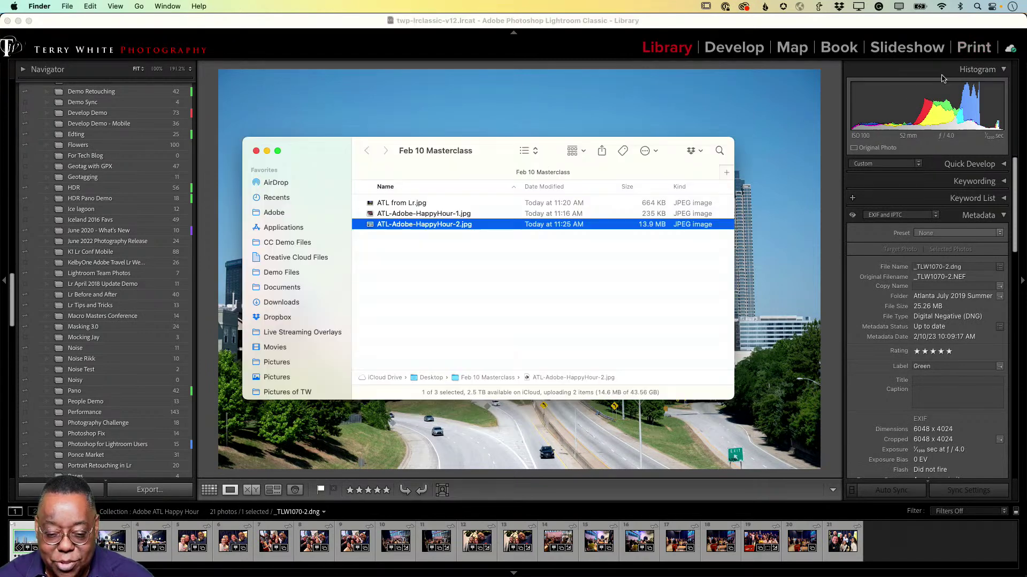
pyautogui.click(741, 136)
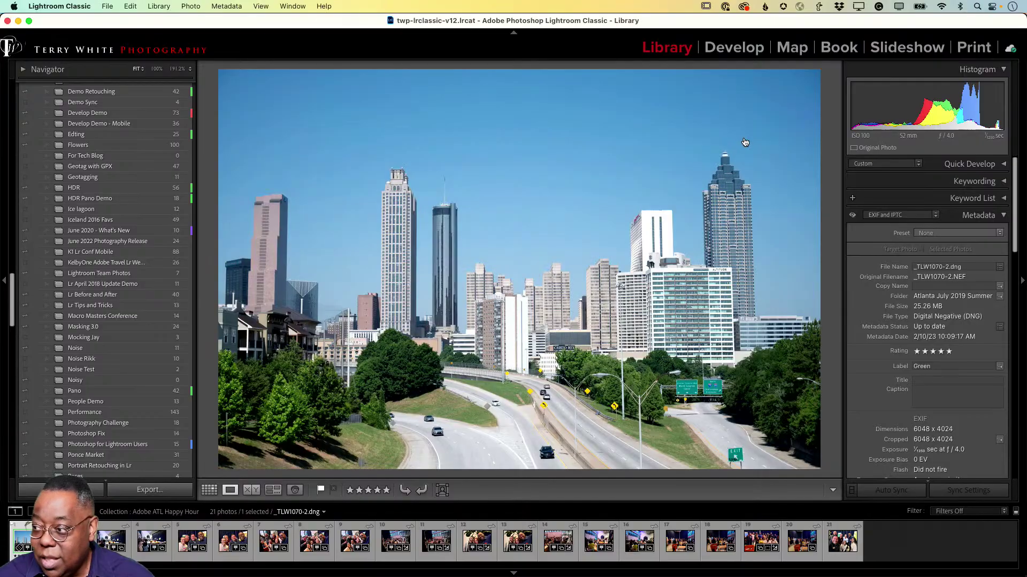
# Switch to Adobe Lightroom and review its export commands, sharing options and print service connections
pyautogui.press('super+Tab')
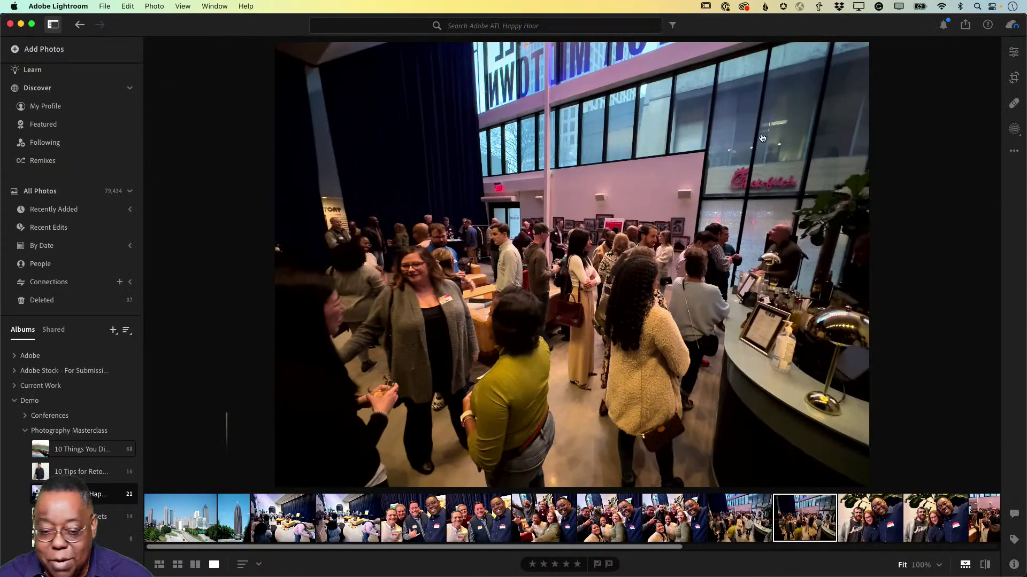
pyautogui.click(103, 7)
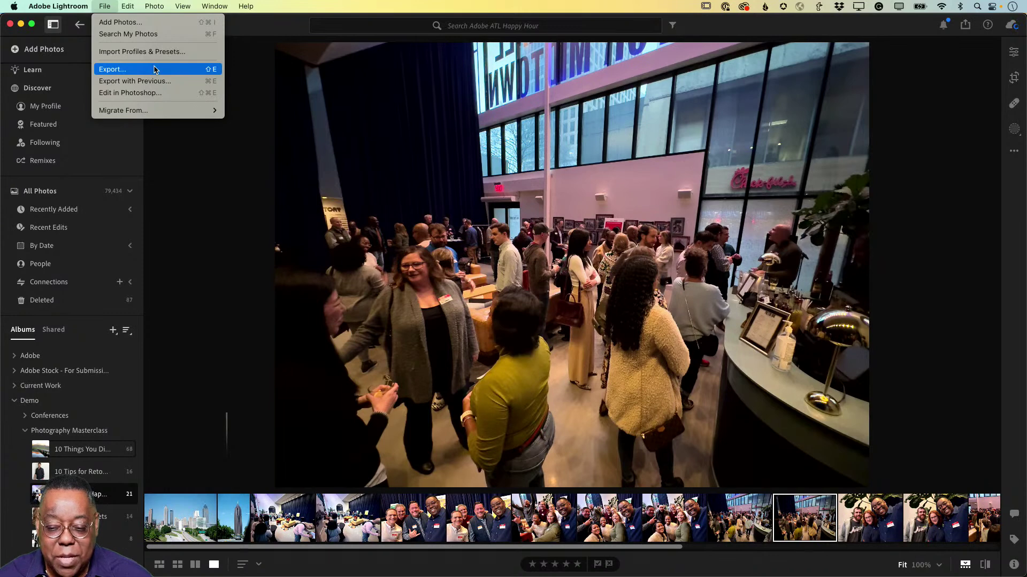
pyautogui.click(956, 50)
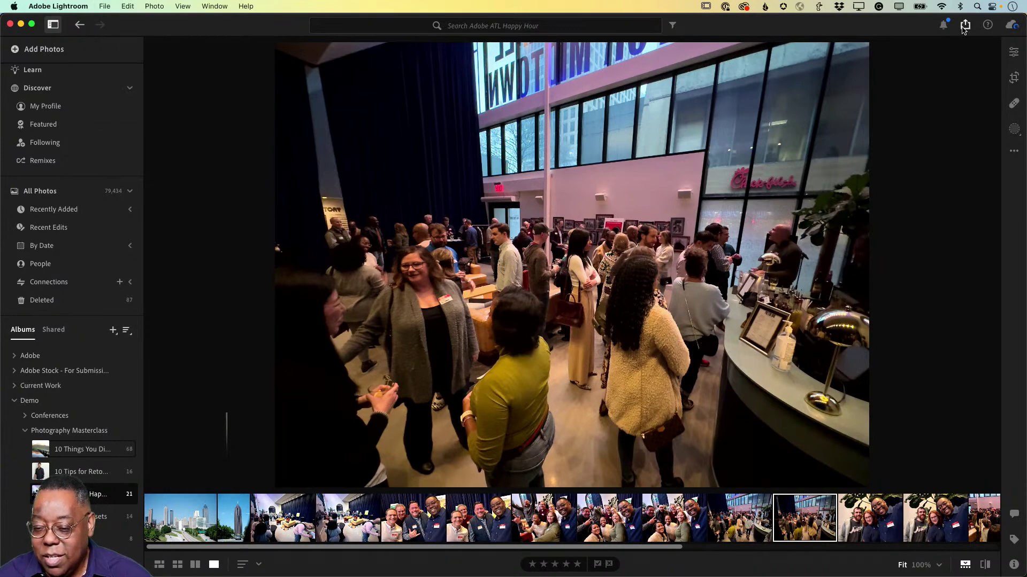
pyautogui.click(965, 27)
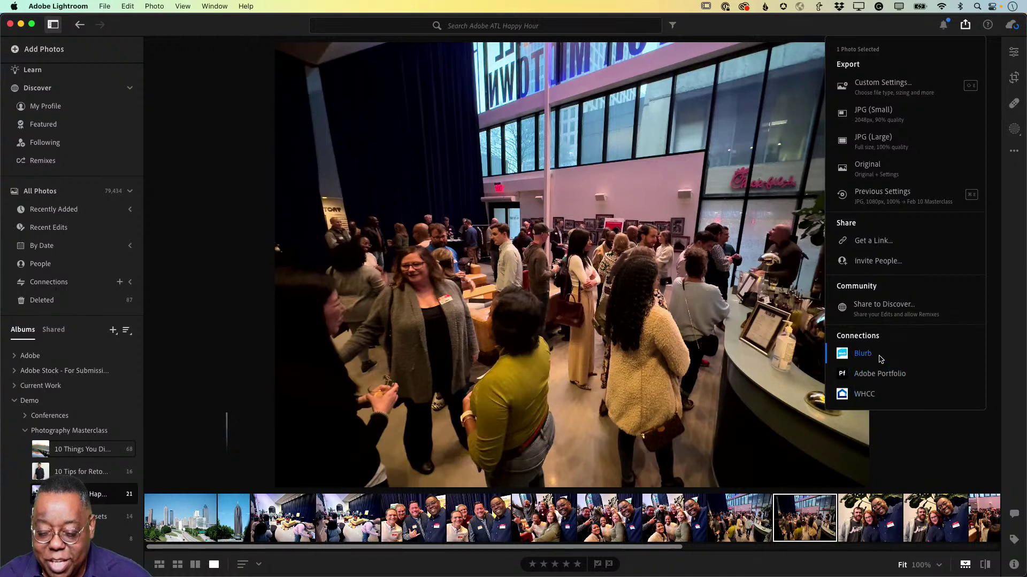
pyautogui.click(753, 80)
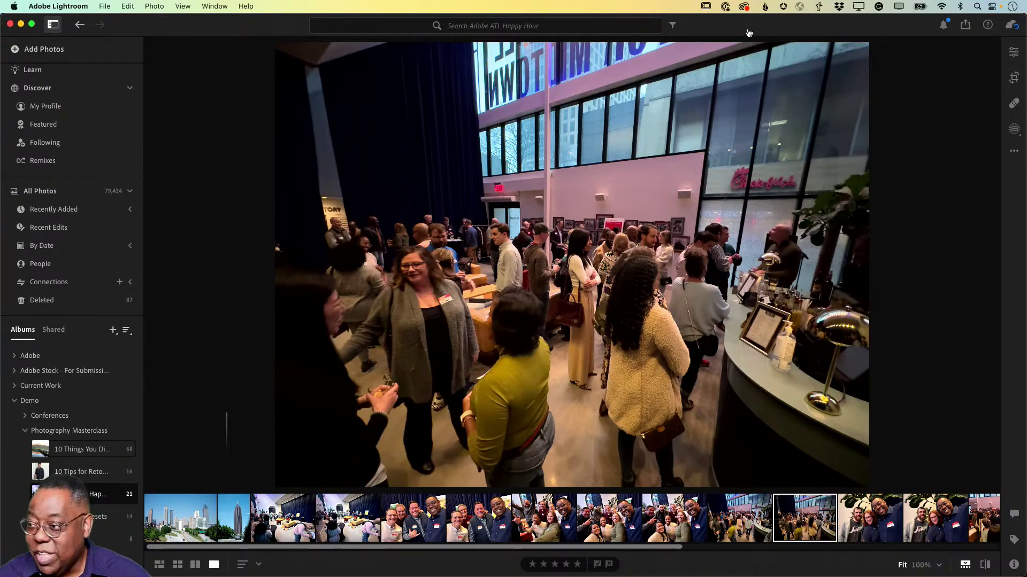
# Switch to Lightroom Classic and bring up the Print Job settings for the skyline photo in the Print module
pyautogui.press('super+Tab')
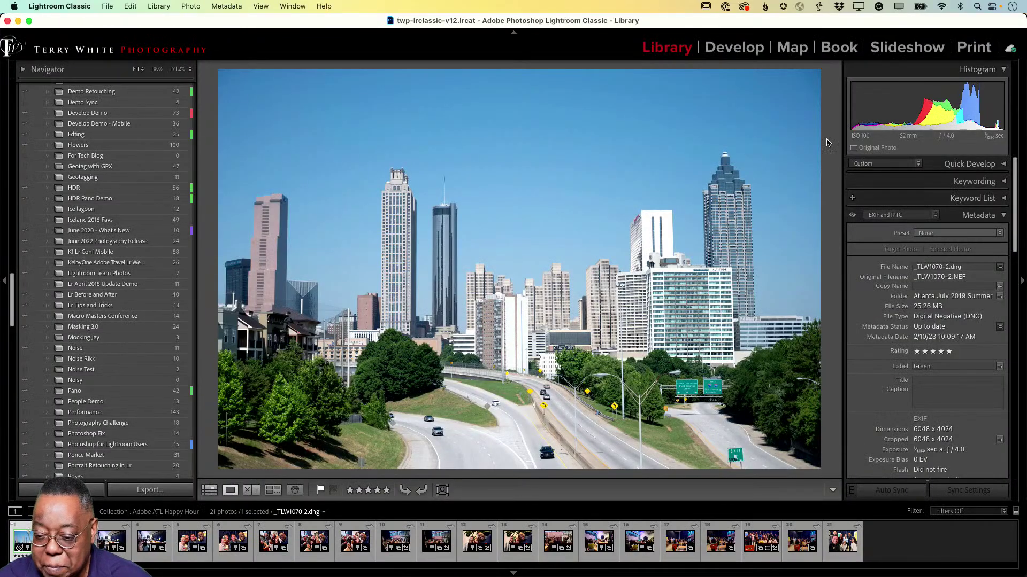
pyautogui.click(978, 50)
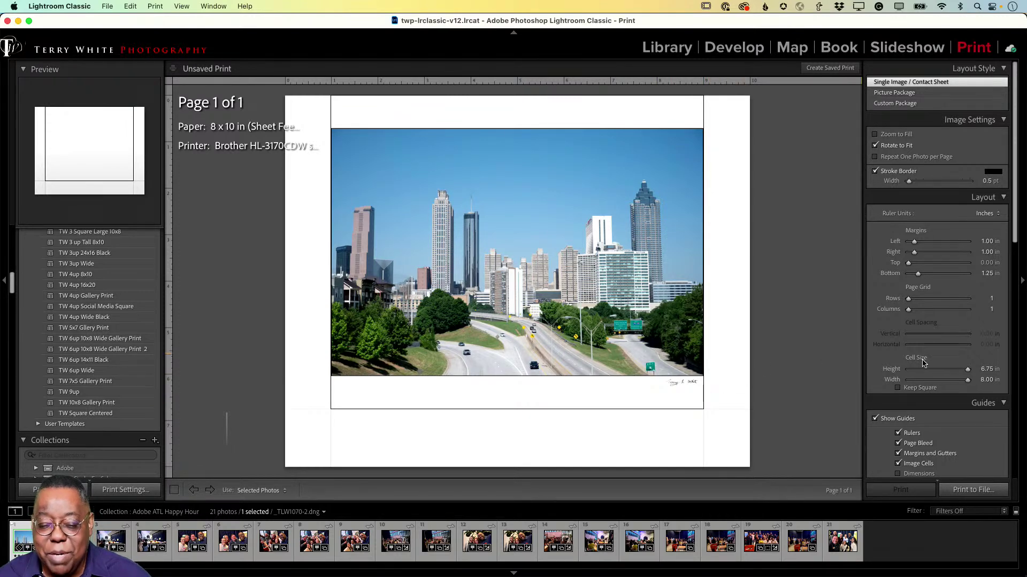
pyautogui.scroll(-10, 924, 367)
pyautogui.scroll(-2, 923, 369)
pyautogui.scroll(-2, 924, 370)
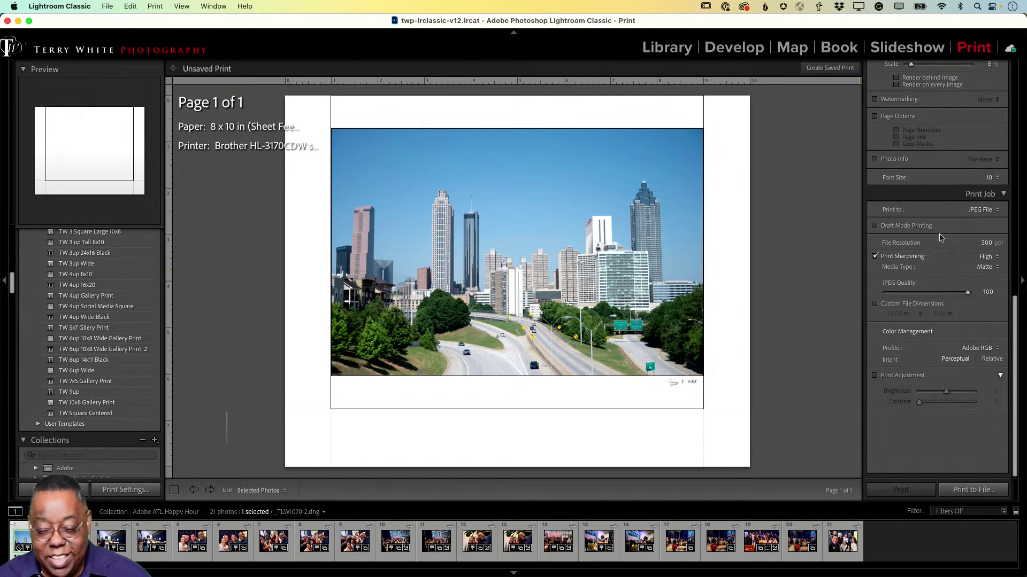
# Set the print job's output to Printer and check the color management profile choices
pyautogui.click(981, 213)
pyautogui.click(963, 198)
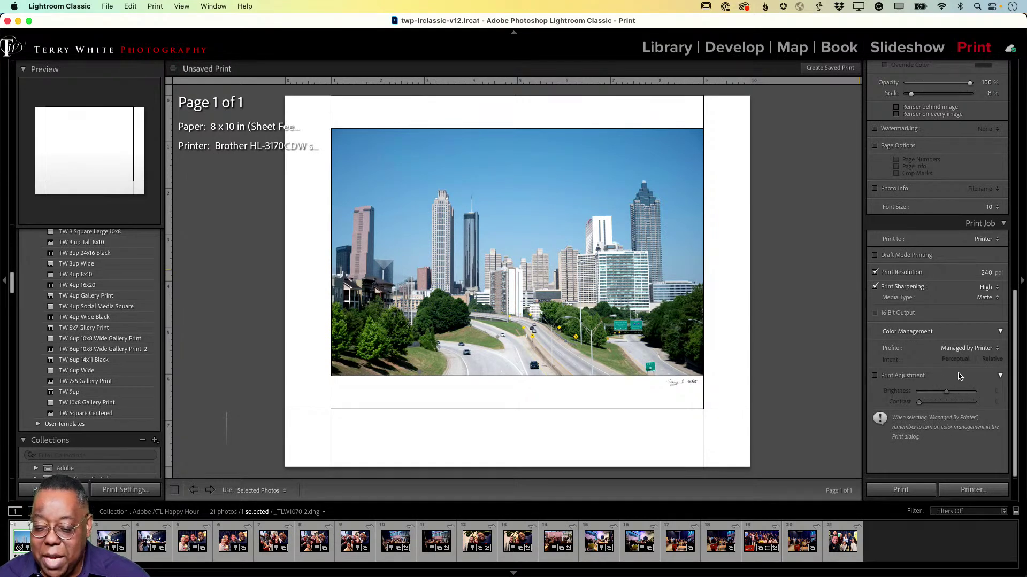
pyautogui.click(968, 348)
pyautogui.click(967, 347)
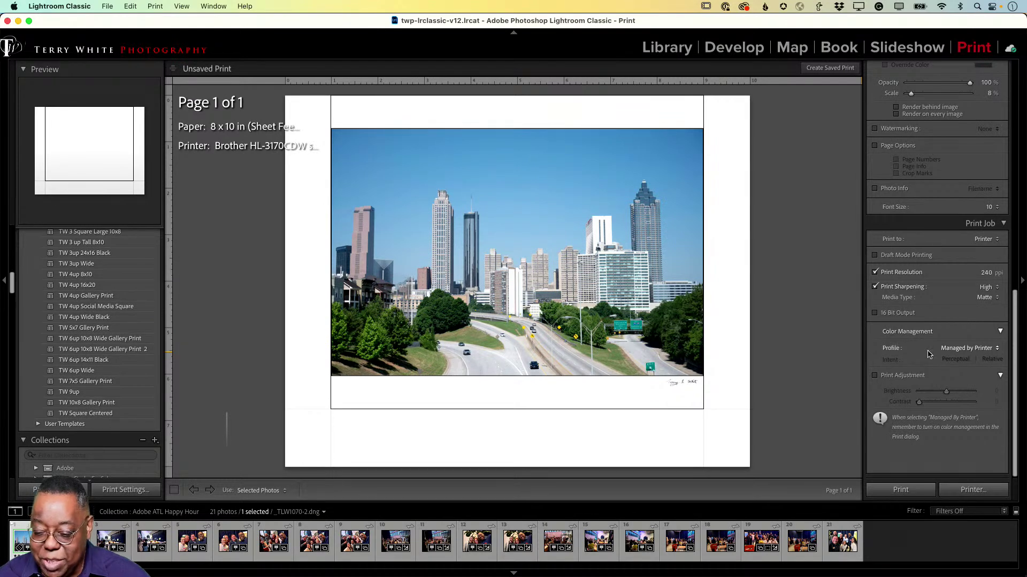
# Enable Print Adjustment and 16 Bit Output, and check the media type choices for print sharpening
pyautogui.click(899, 376)
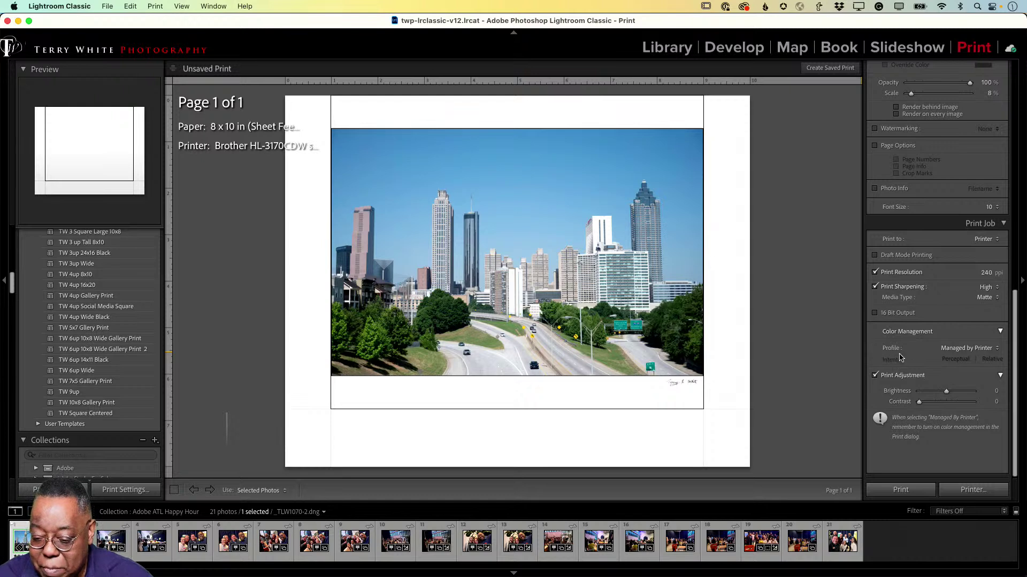
pyautogui.click(887, 315)
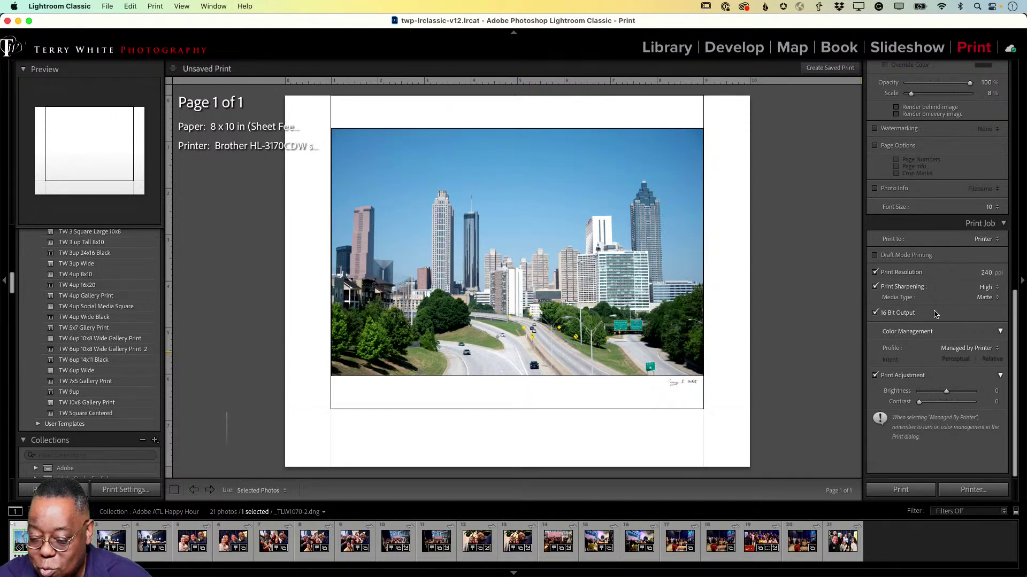
pyautogui.click(988, 297)
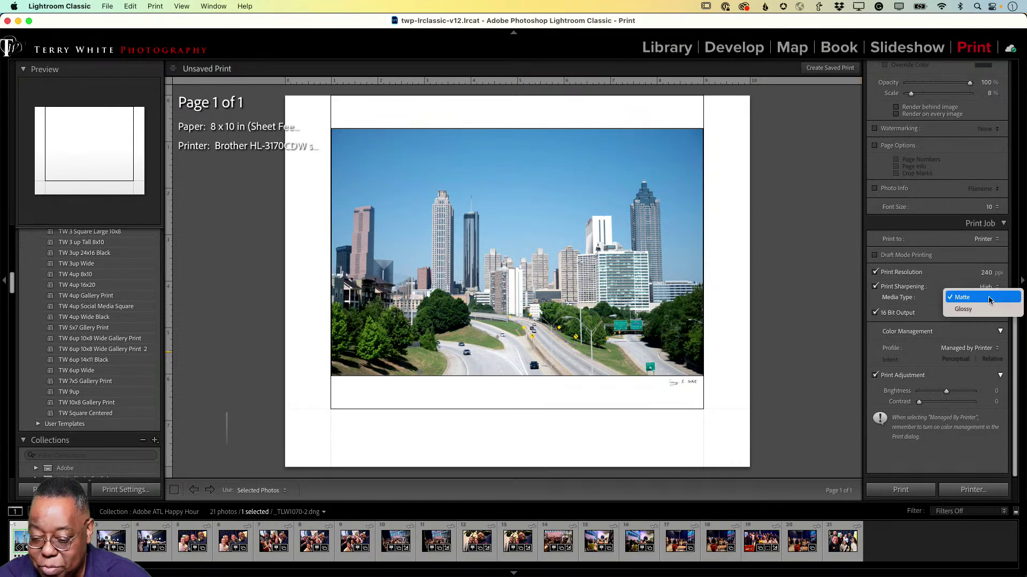
pyautogui.click(935, 270)
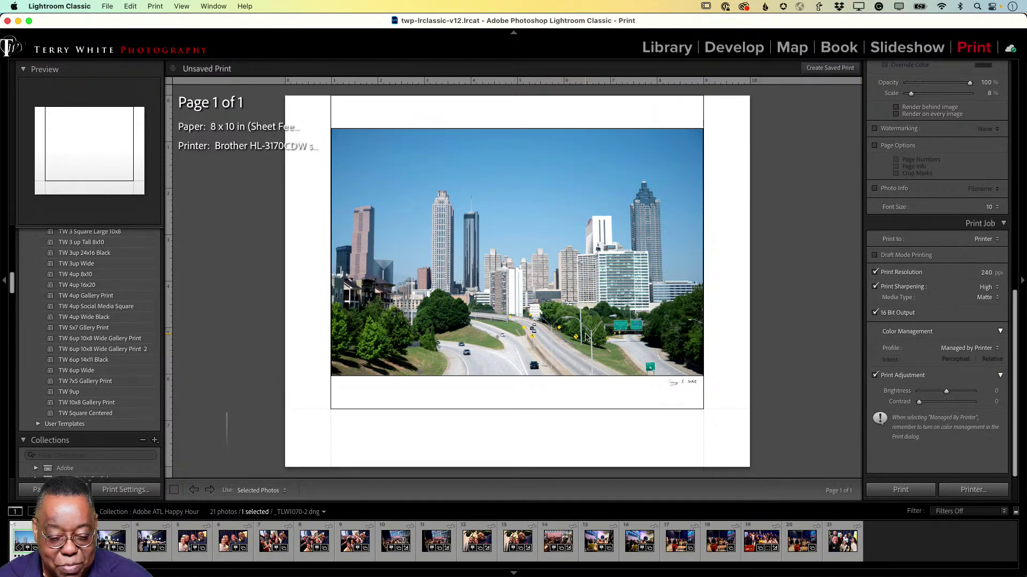
# Apply the TW 3up 24x16 Black print template and fill its three cells with the skyline, the tower and crowd photo 11
pyautogui.click(100, 256)
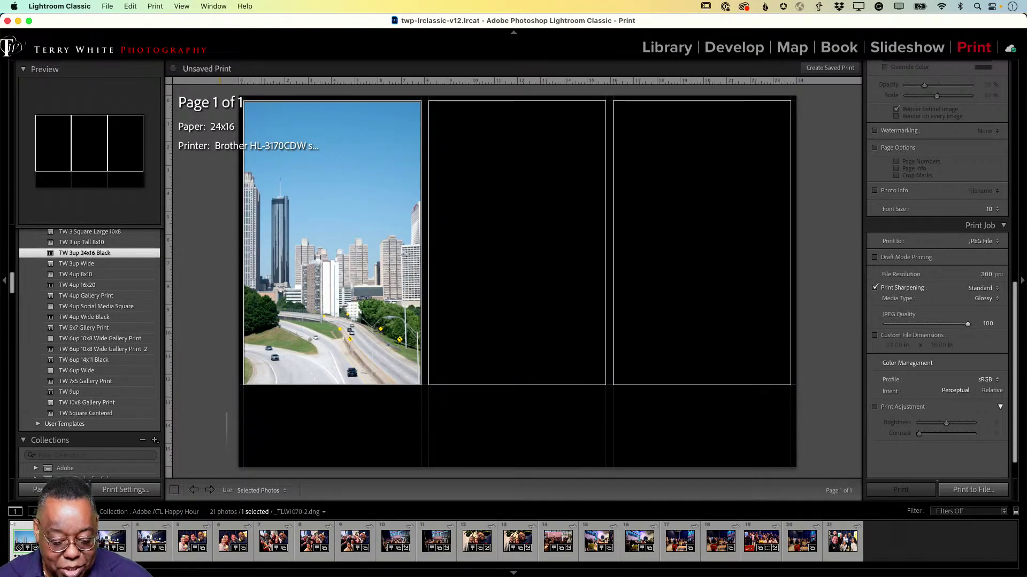
pyautogui.press('super+d')
pyautogui.click(112, 541)
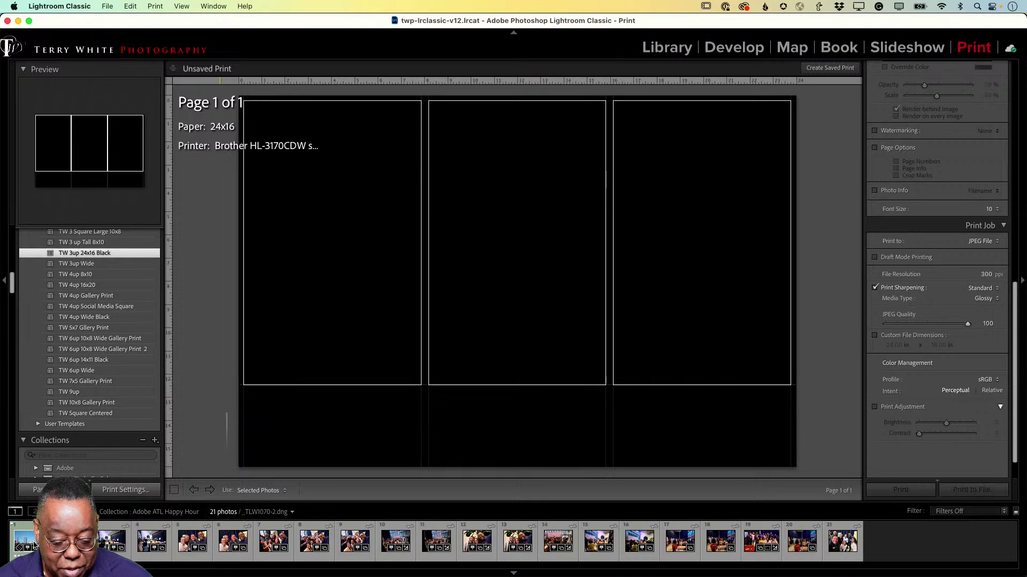
pyautogui.keyDown('super'); pyautogui.click(154, 555); pyautogui.keyUp('super')
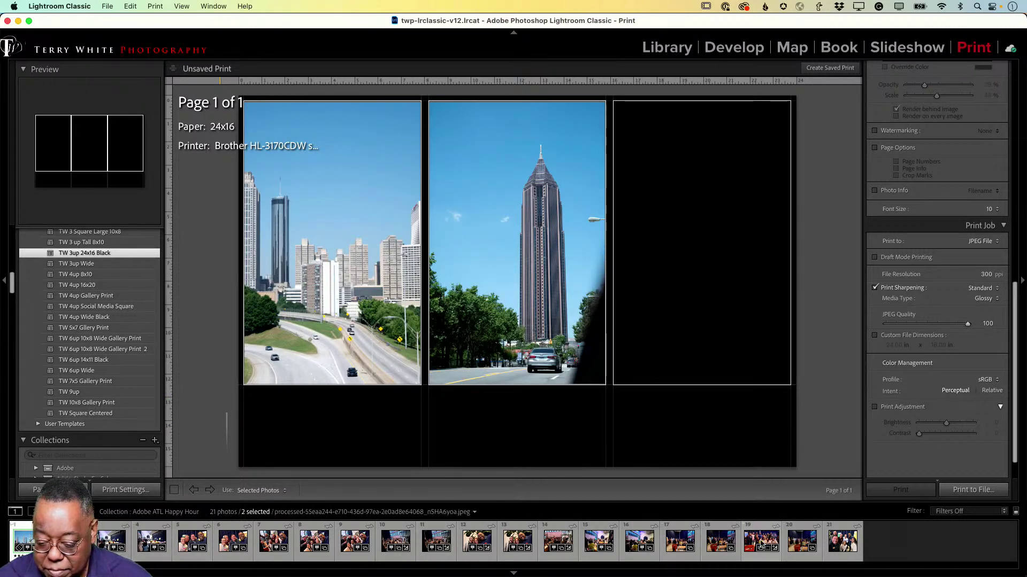
pyautogui.keyDown('super'); pyautogui.click(394, 541); pyautogui.keyUp('super')
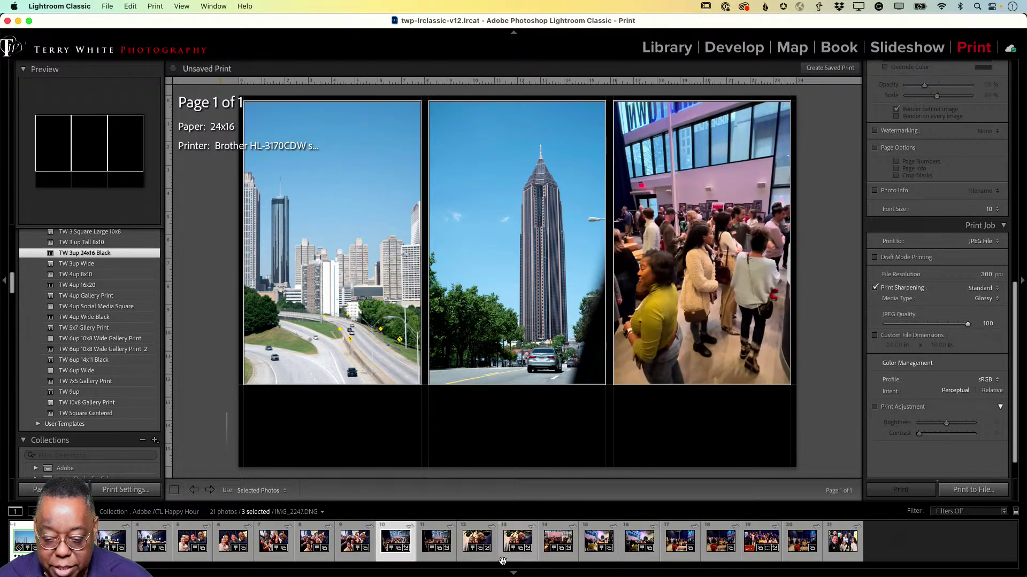
pyautogui.keyDown('super'); pyautogui.click(434, 544); pyautogui.keyUp('super')
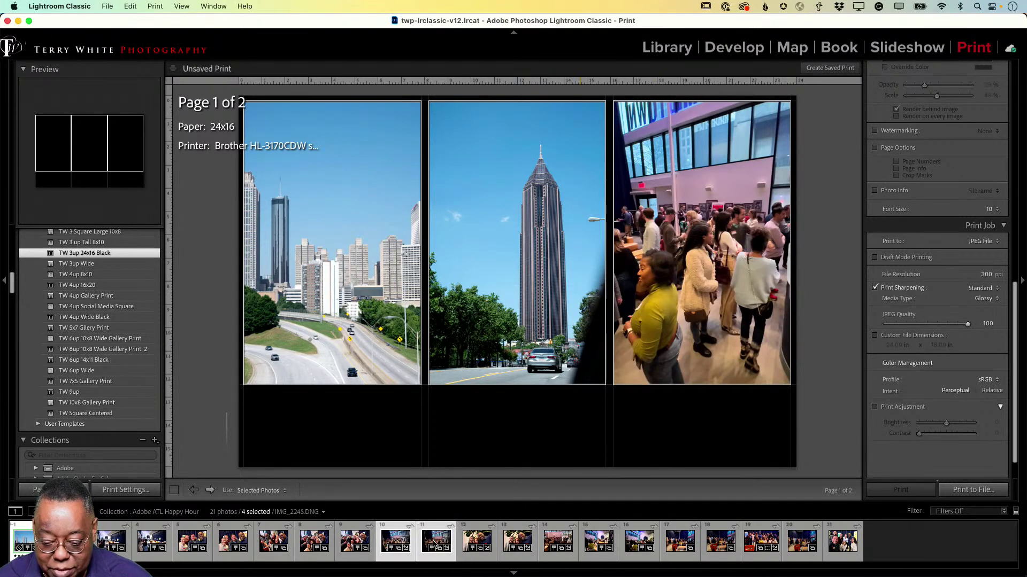
pyautogui.keyDown('super'); pyautogui.click(397, 541); pyautogui.keyUp('super')
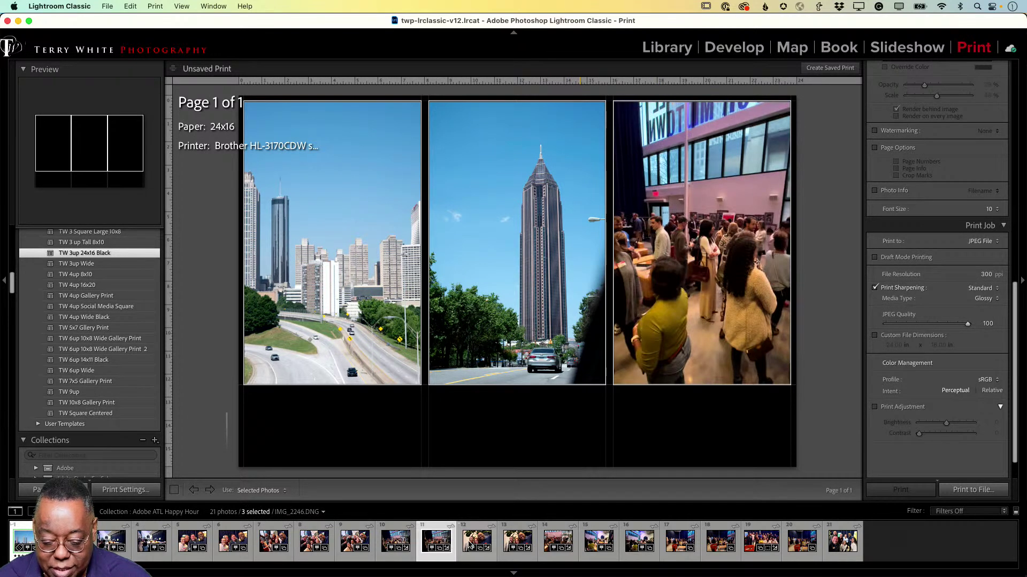
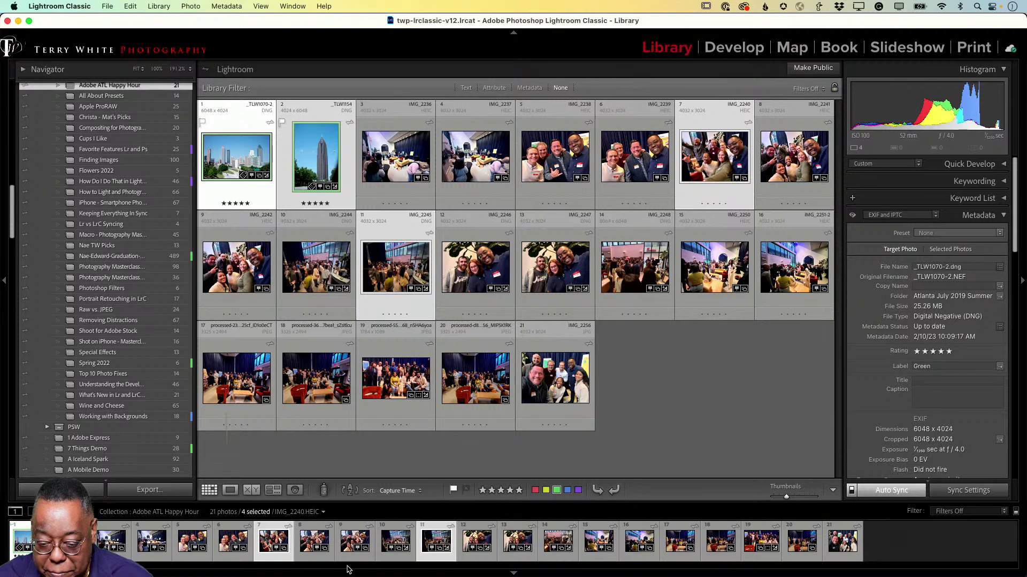
# Deselect the photos, make the Adobe ATL Happy Hour collection public and open its shared web gallery
pyautogui.click(704, 405)
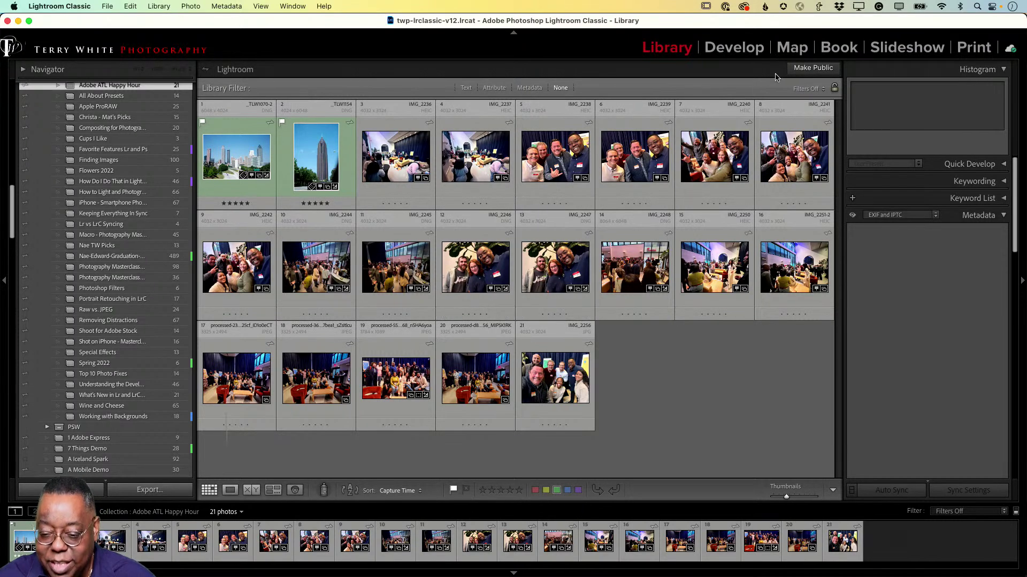
pyautogui.click(813, 67)
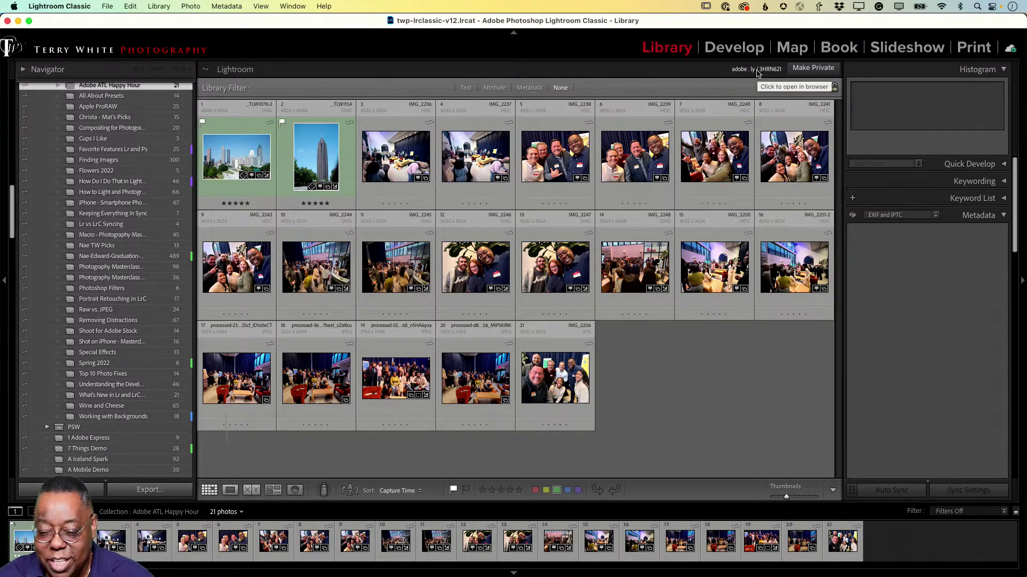
pyautogui.click(757, 71)
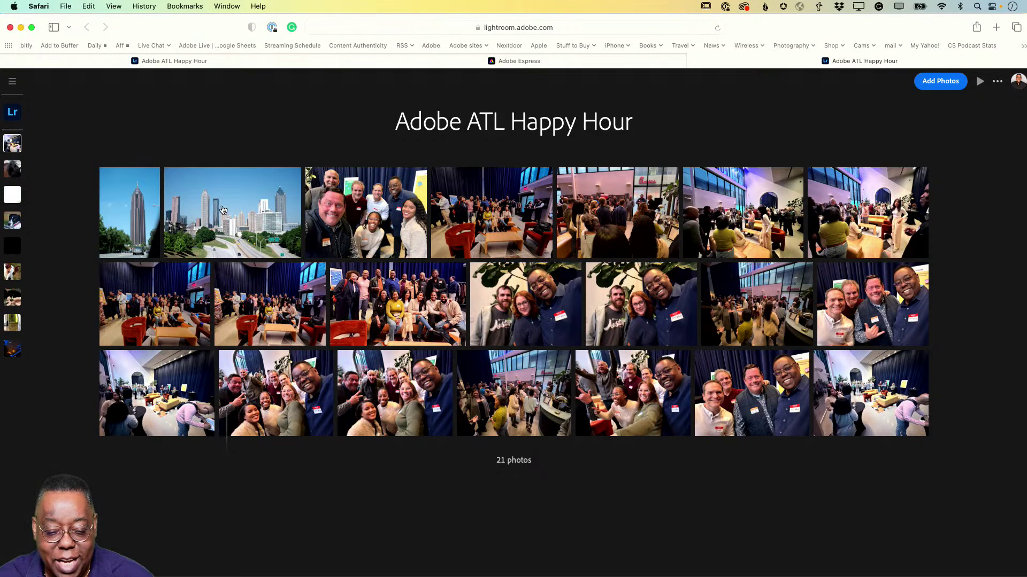
# Examine the web gallery's photos at full size, including the tower and the skyline, and return to the gallery grid
pyautogui.click(144, 216)
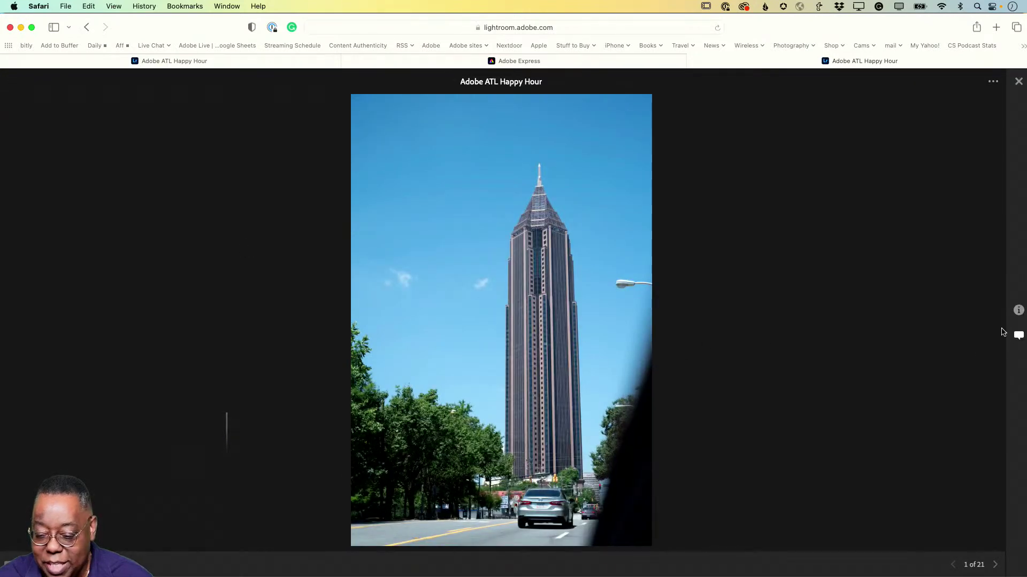
pyautogui.click(995, 565)
pyautogui.click(995, 565)
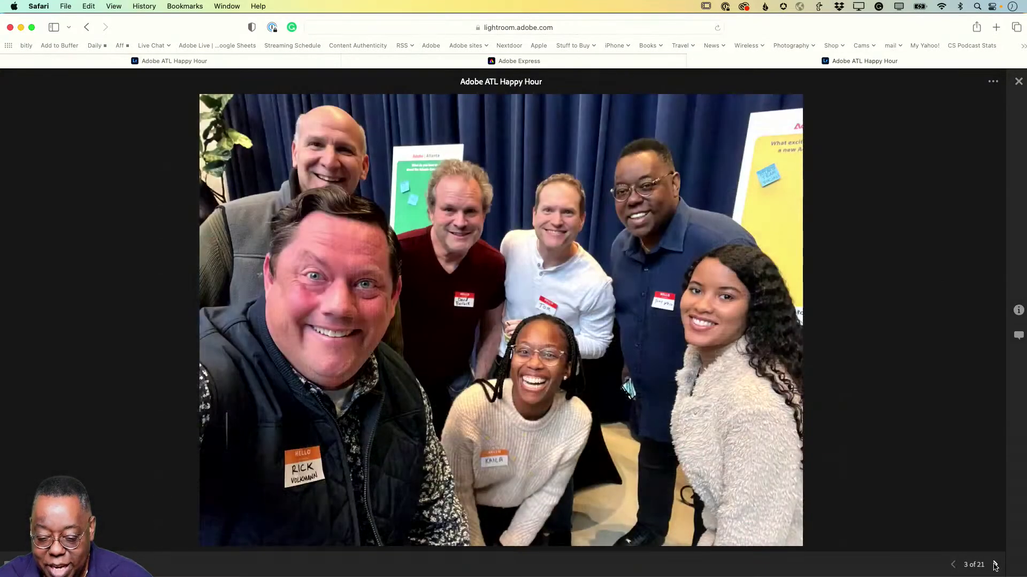
pyautogui.click(995, 565)
pyautogui.click(994, 565)
pyautogui.click(994, 565)
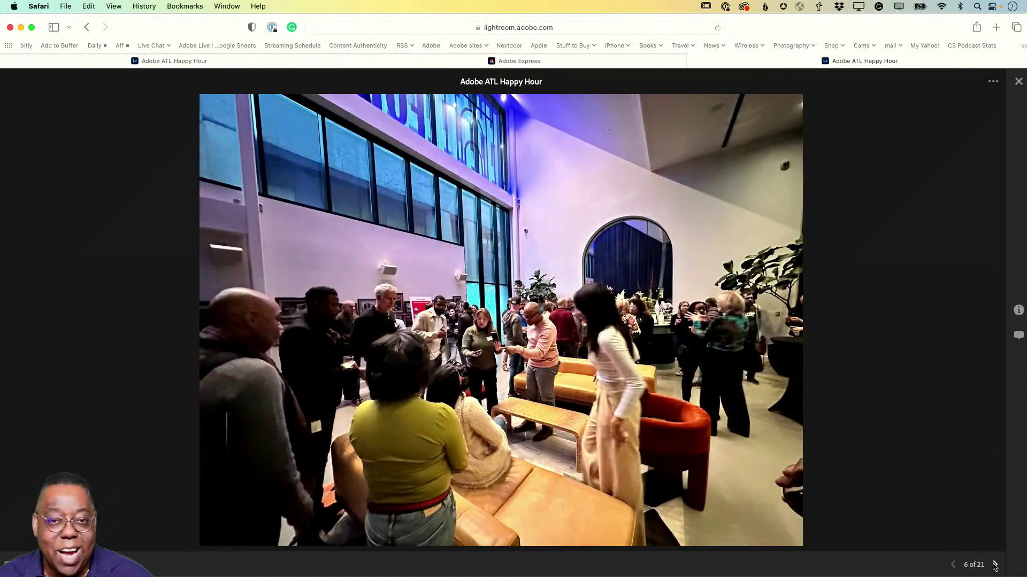
pyautogui.click(995, 565)
pyautogui.click(994, 565)
pyautogui.click(994, 565)
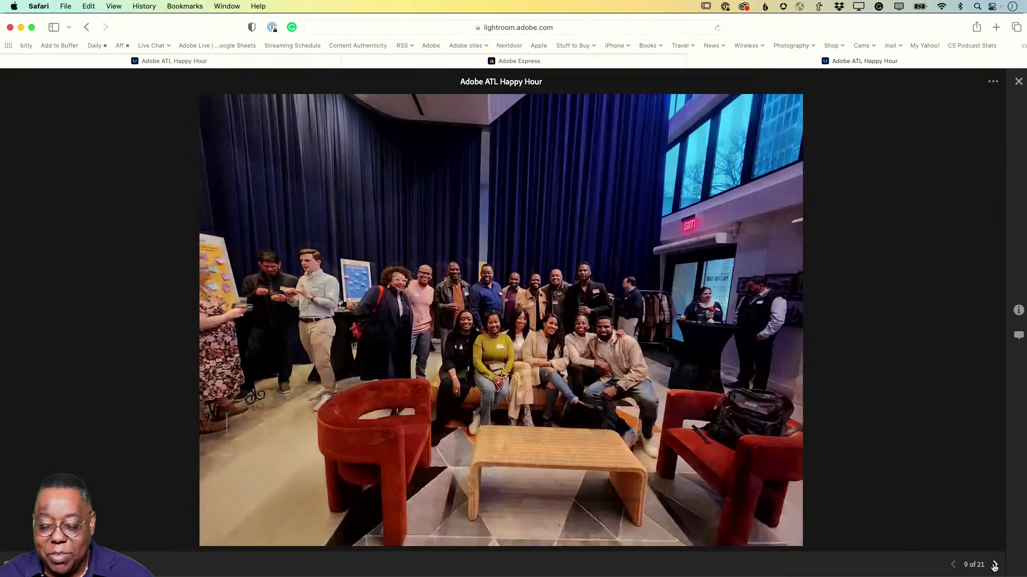
pyautogui.click(995, 565)
pyautogui.click(995, 565)
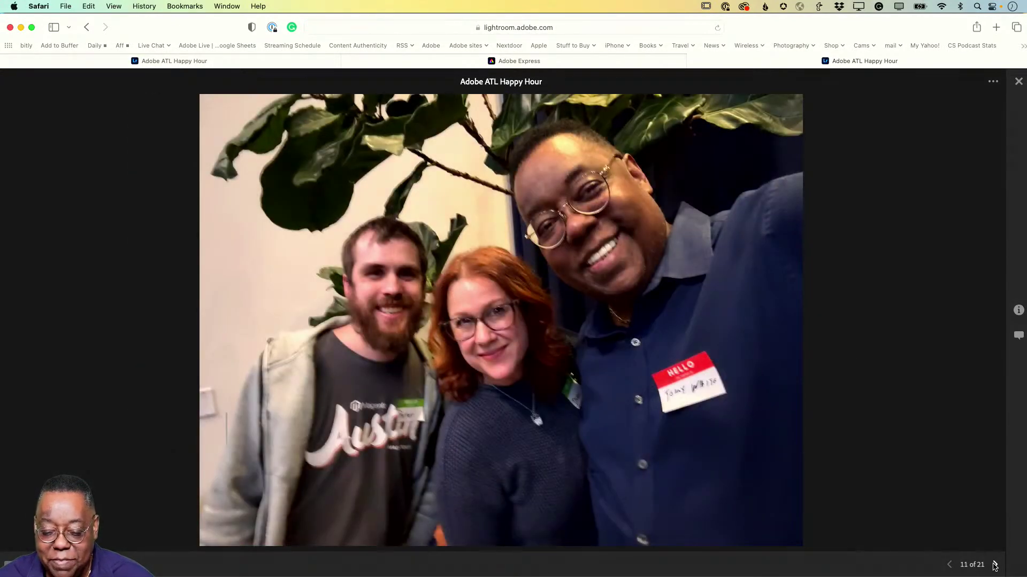
pyautogui.click(994, 565)
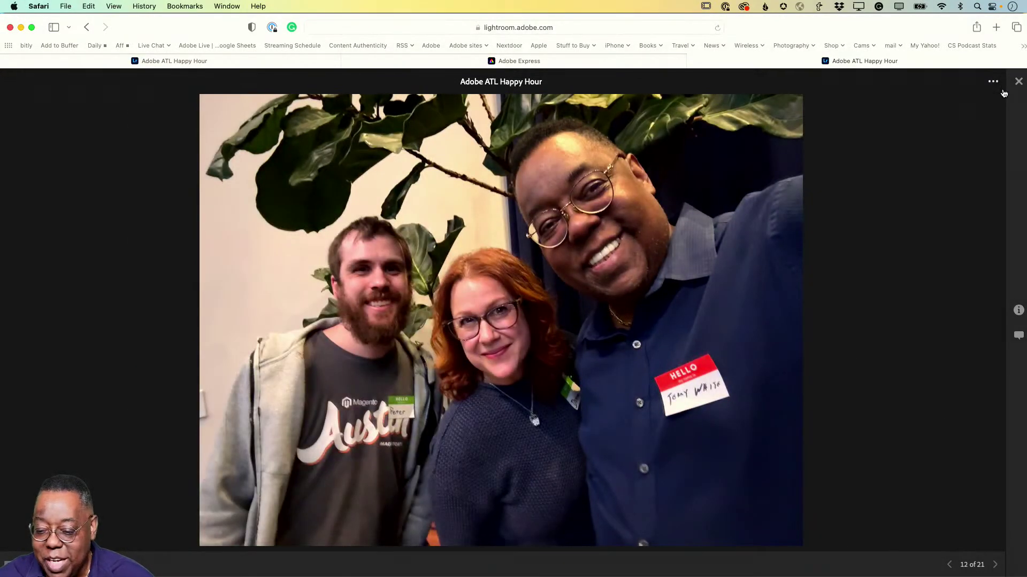
pyautogui.click(1017, 82)
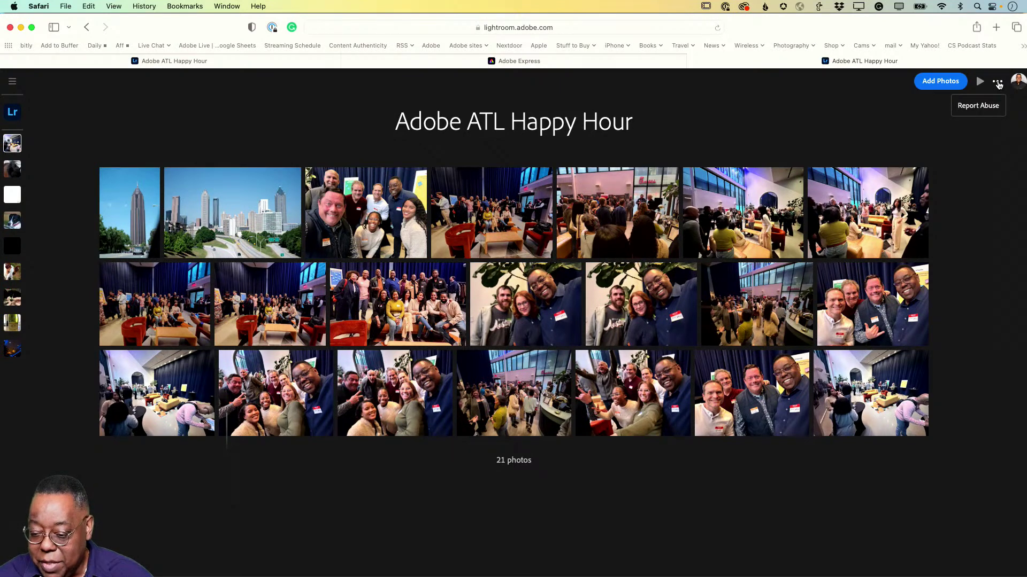
pyautogui.click(246, 215)
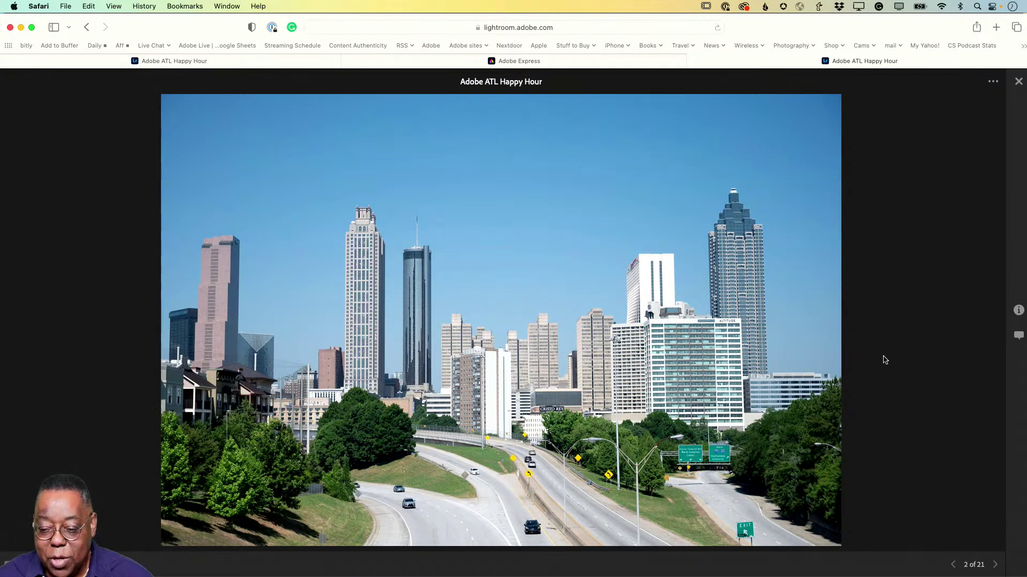
pyautogui.click(1016, 82)
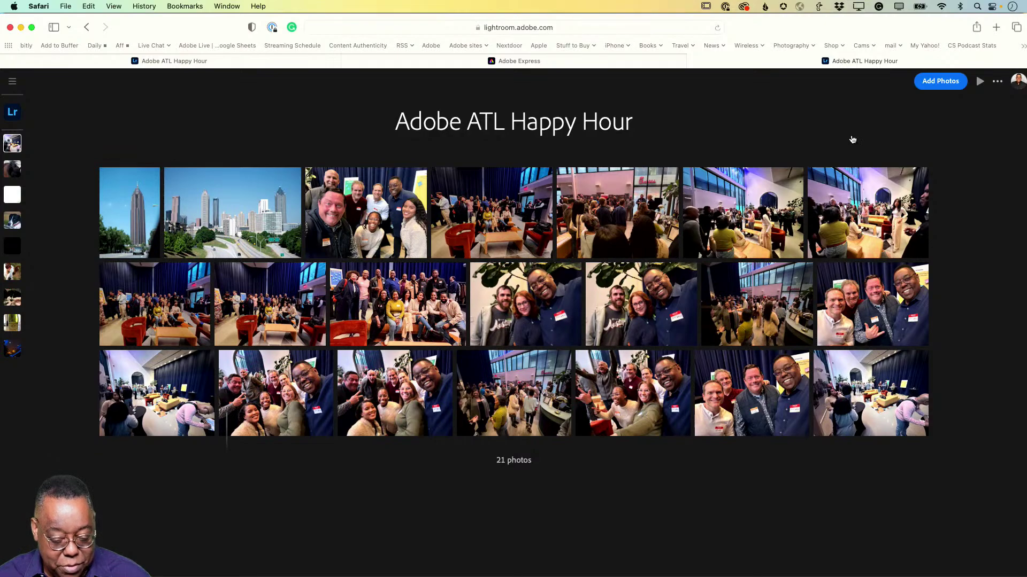
# Switch to Adobe Lightroom, show the Adobe ATL Happy Hour album as a grid and bring up its Share & Invite settings
pyautogui.press('super+Tab')
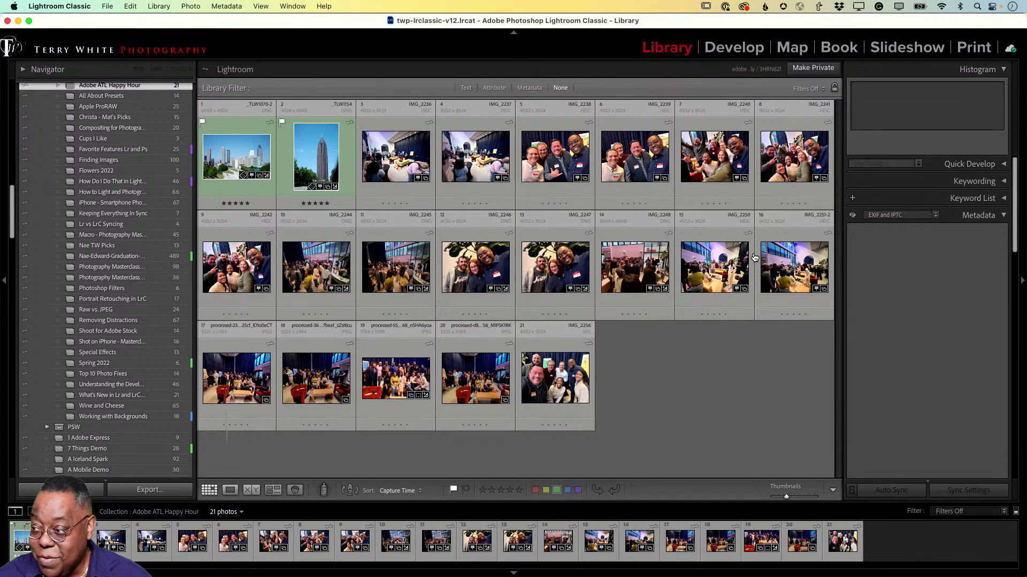
pyautogui.press('super+Tab')
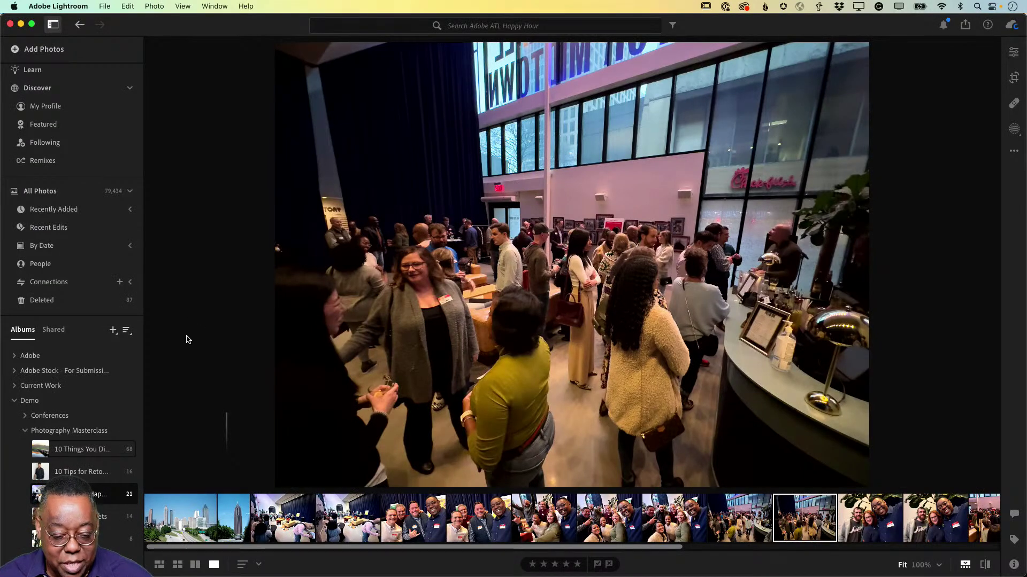
pyautogui.press('g')
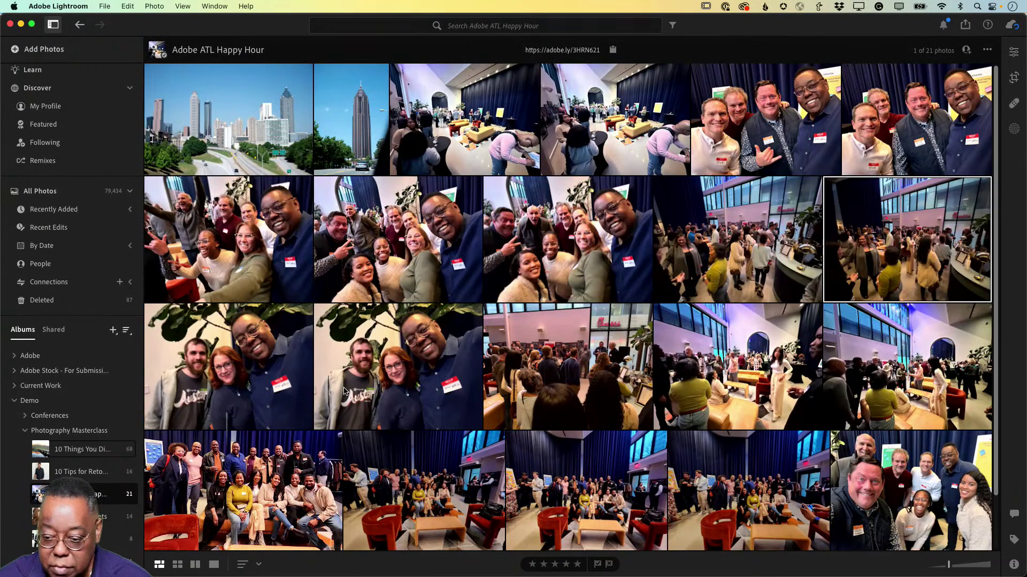
pyautogui.click(987, 50)
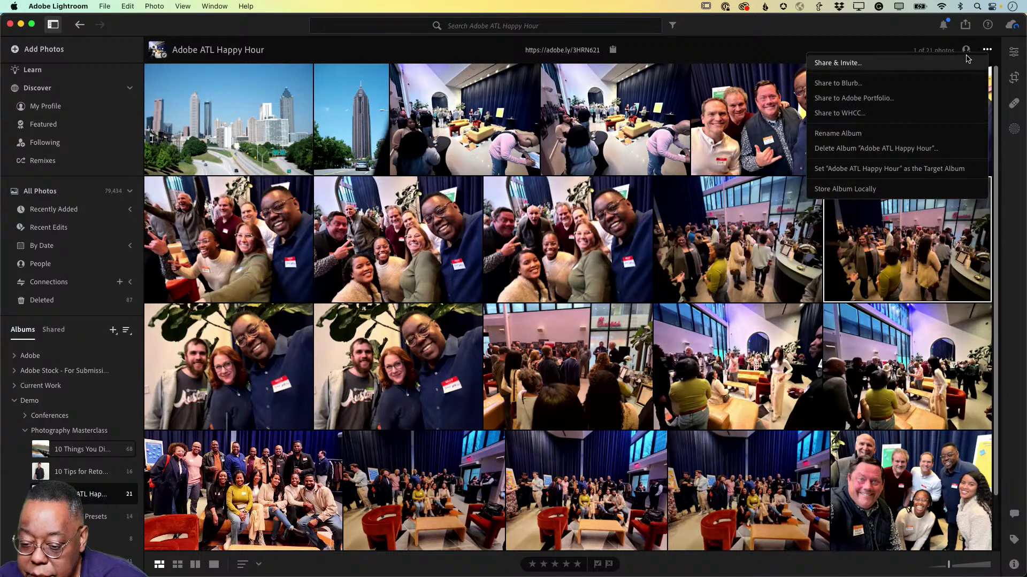
pyautogui.click(854, 67)
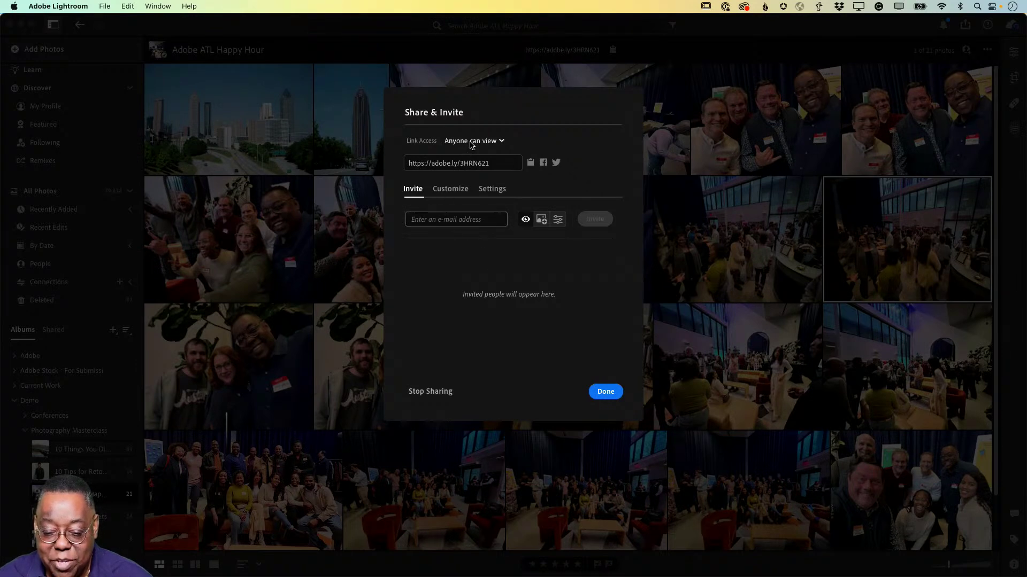
# Check the link access choices for the shared album, keeping Anyone can view
pyautogui.click(470, 143)
pyautogui.click(471, 143)
pyautogui.click(472, 142)
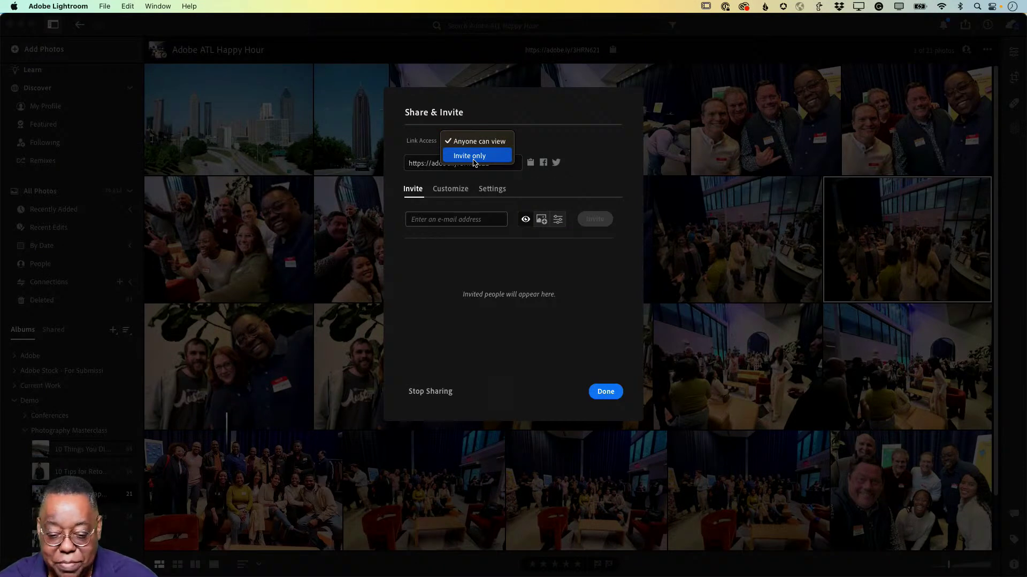
pyautogui.click(476, 141)
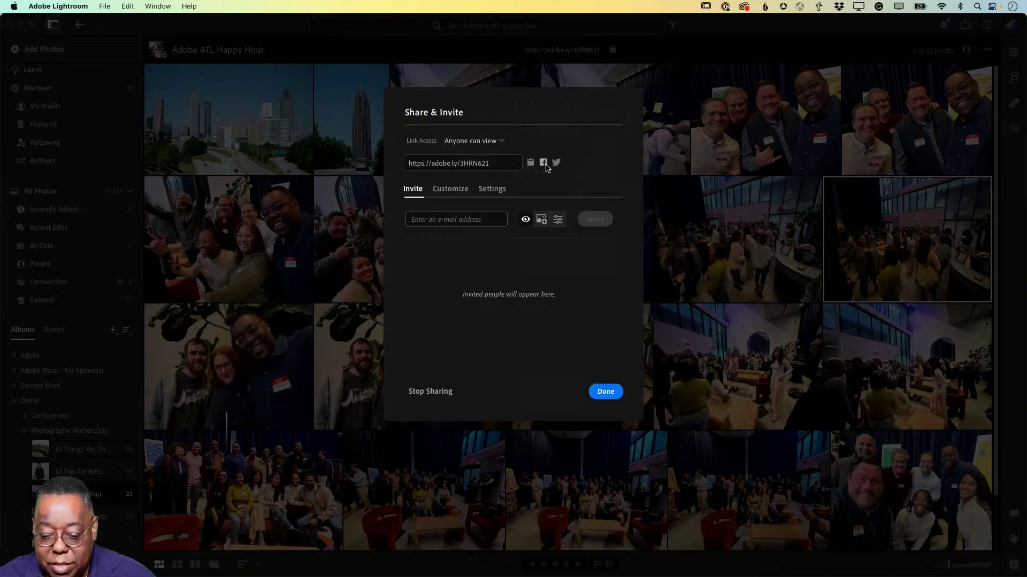
# Credit the shared gallery's author with the photographer's name followed by "and others"
pyautogui.click(449, 193)
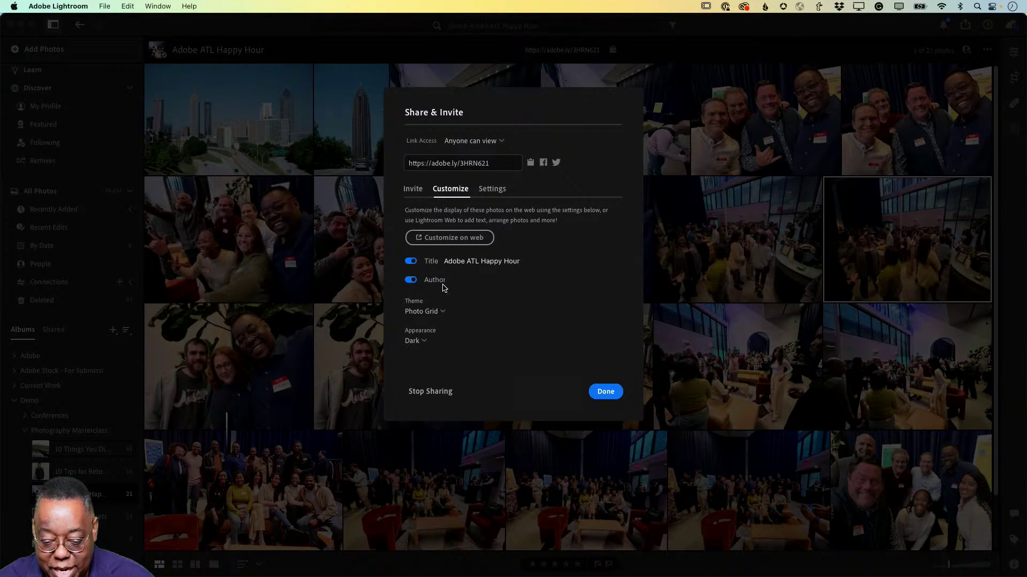
pyautogui.click(454, 280)
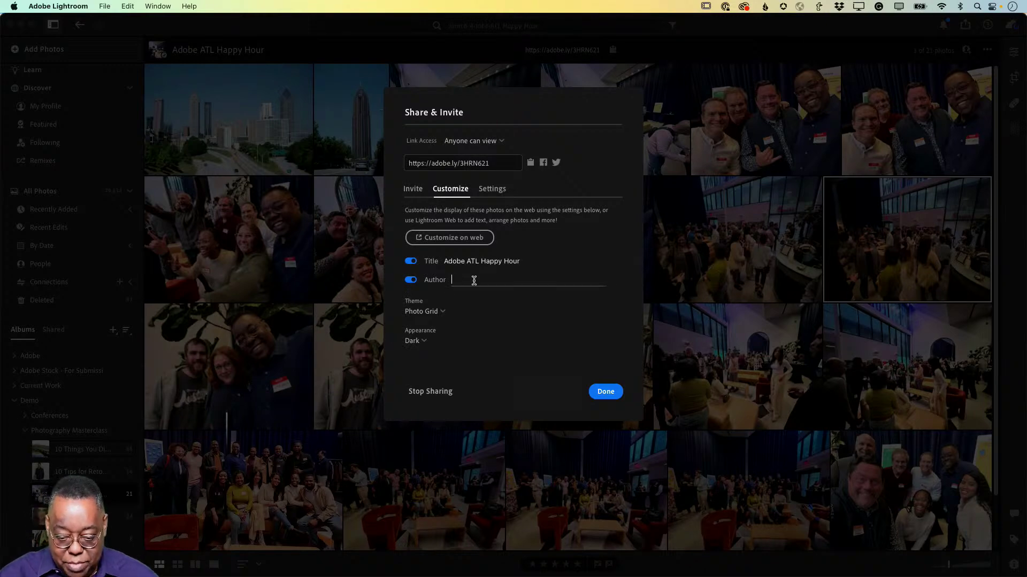
pyautogui.write('Terry White')
pyautogui.write('and others')
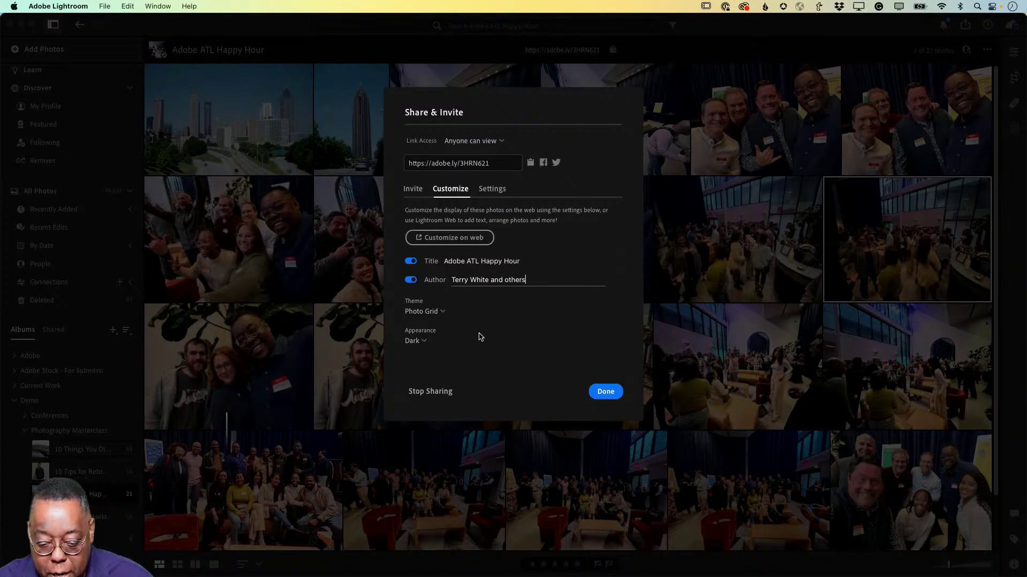
# Check the theme and appearance choices for the shared gallery, keeping Photo Grid and Dark
pyautogui.click(431, 311)
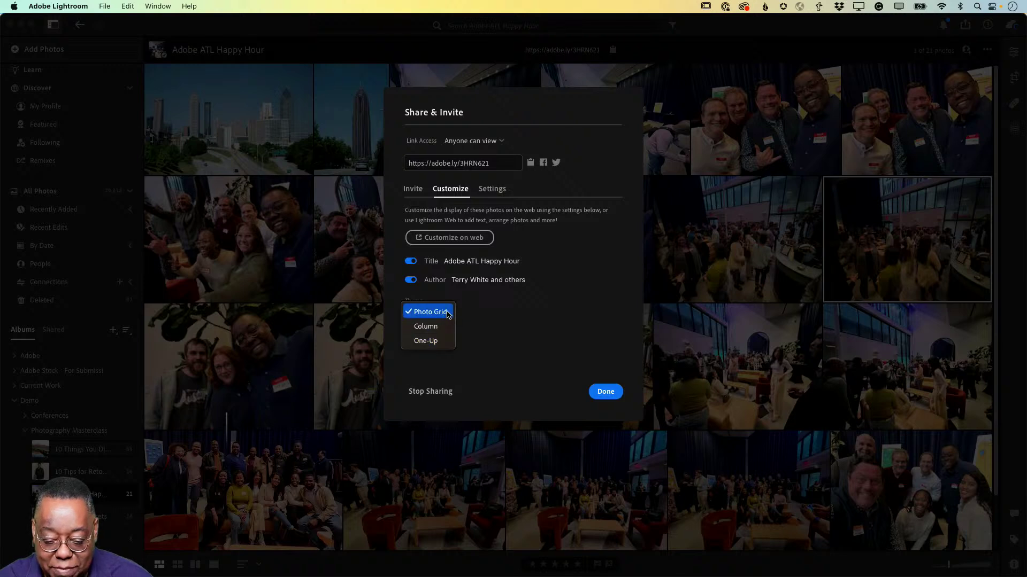
pyautogui.click(503, 335)
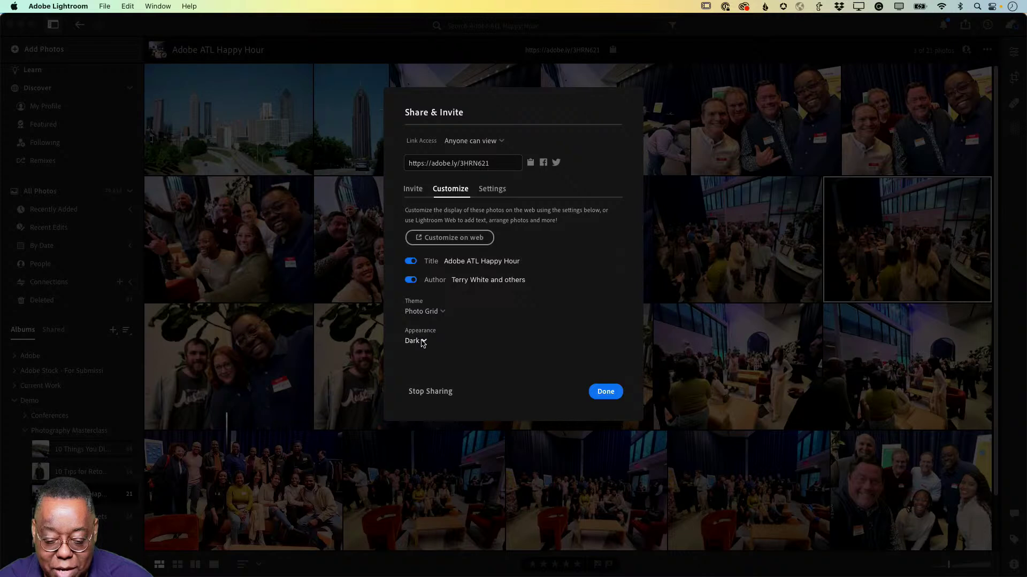
pyautogui.click(417, 341)
pyautogui.click(504, 360)
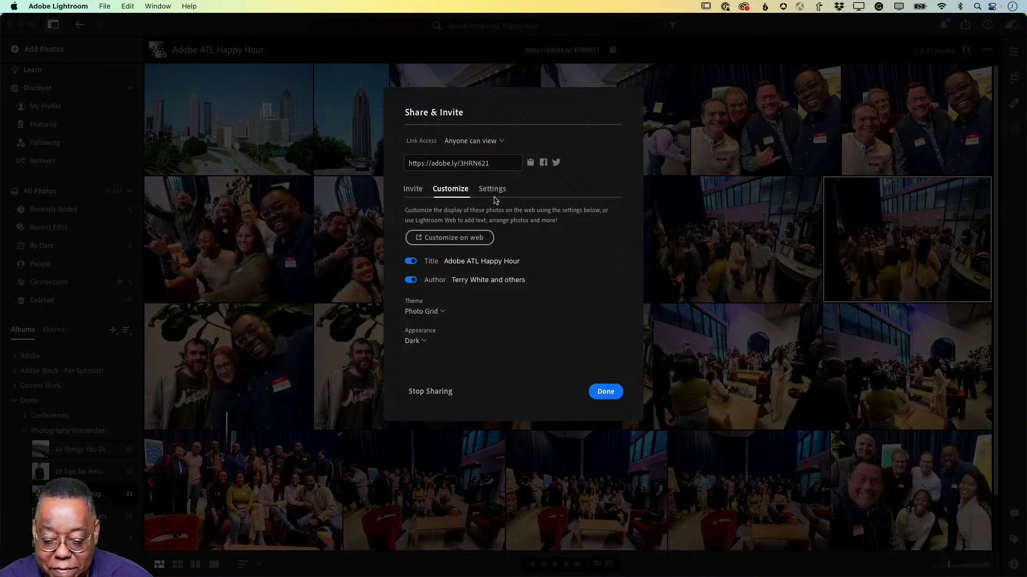
# Allow JPG downloads and export for the shared album and enable showing metadata
pyautogui.click(492, 190)
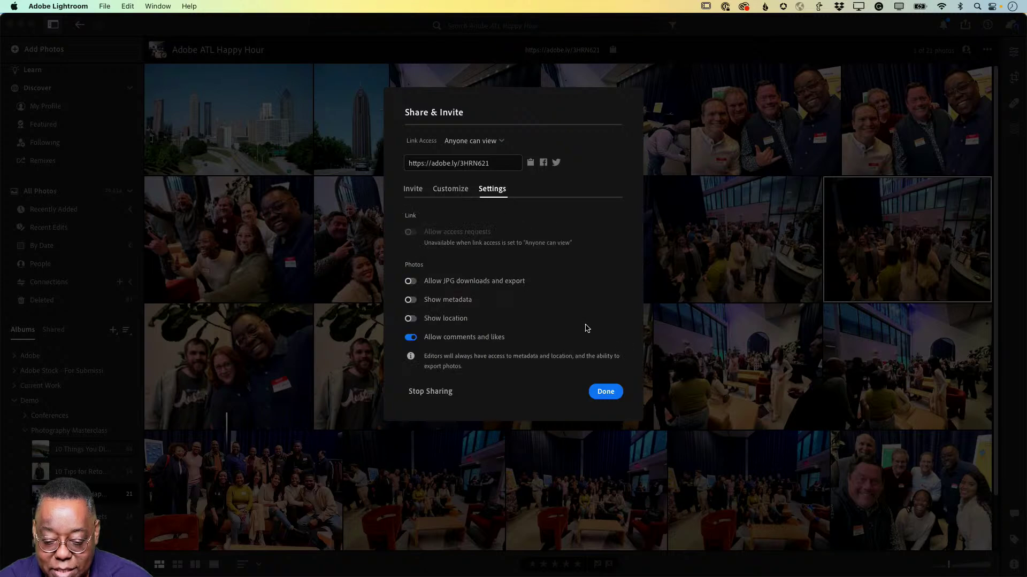
pyautogui.click(410, 281)
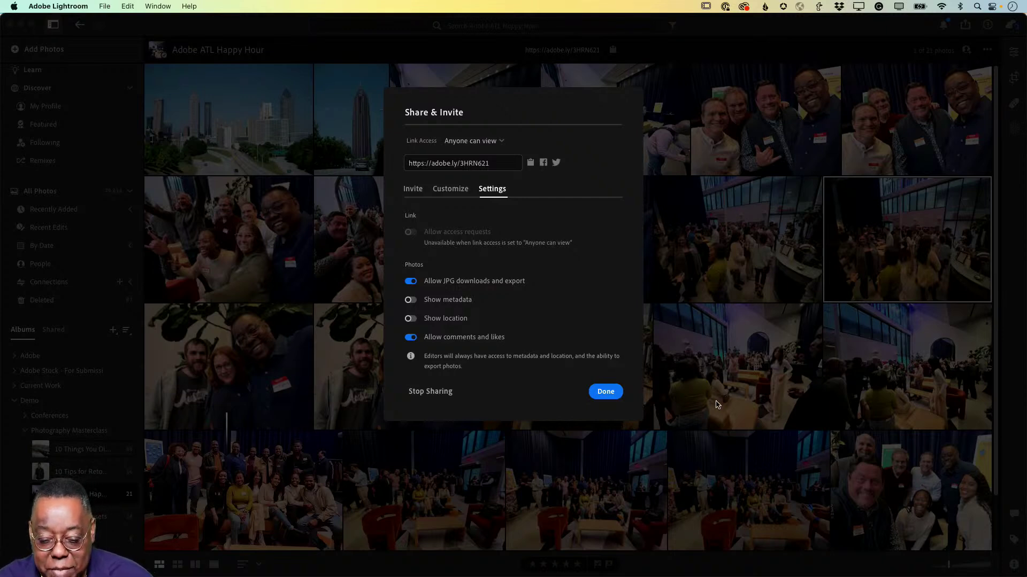
pyautogui.click(412, 301)
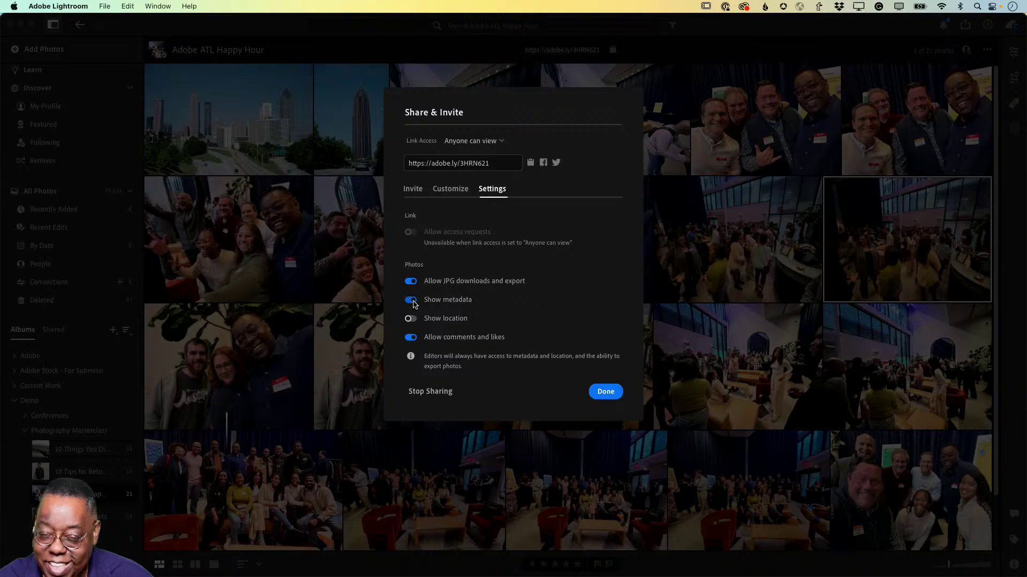
# Hide metadata in the shared album and try the location option, leaving location hidden as well
pyautogui.click(412, 301)
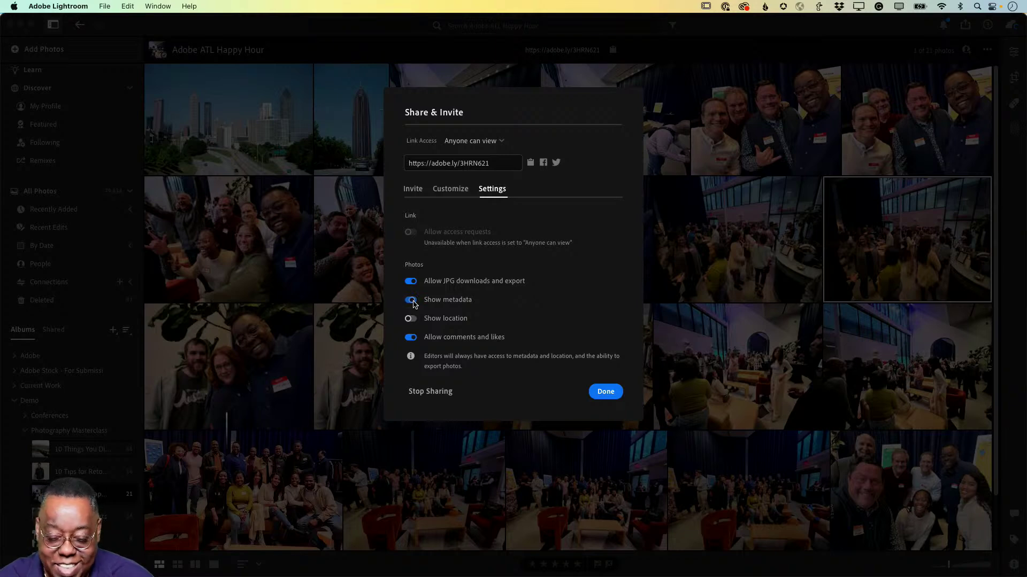
pyautogui.click(412, 322)
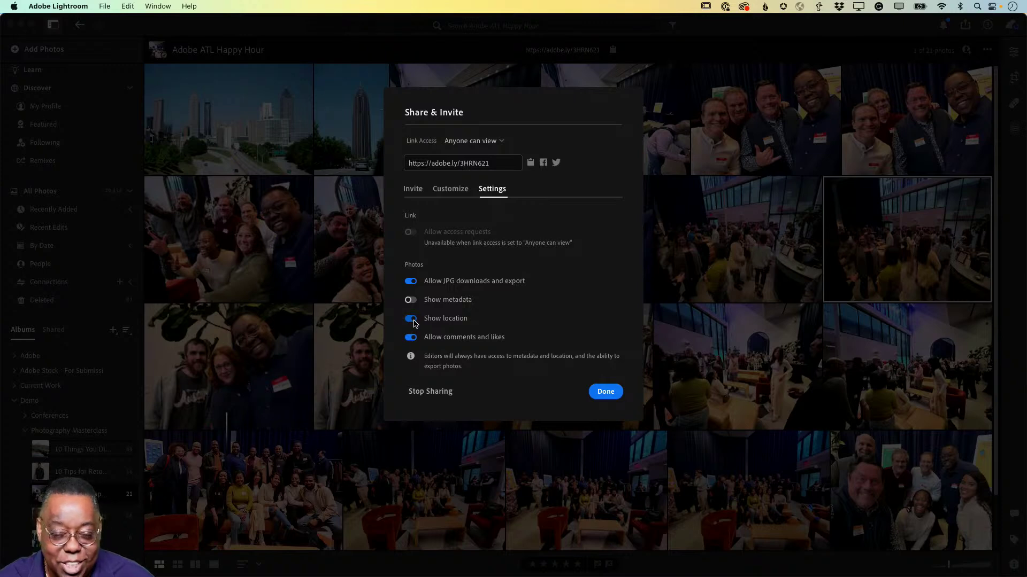
pyautogui.click(414, 323)
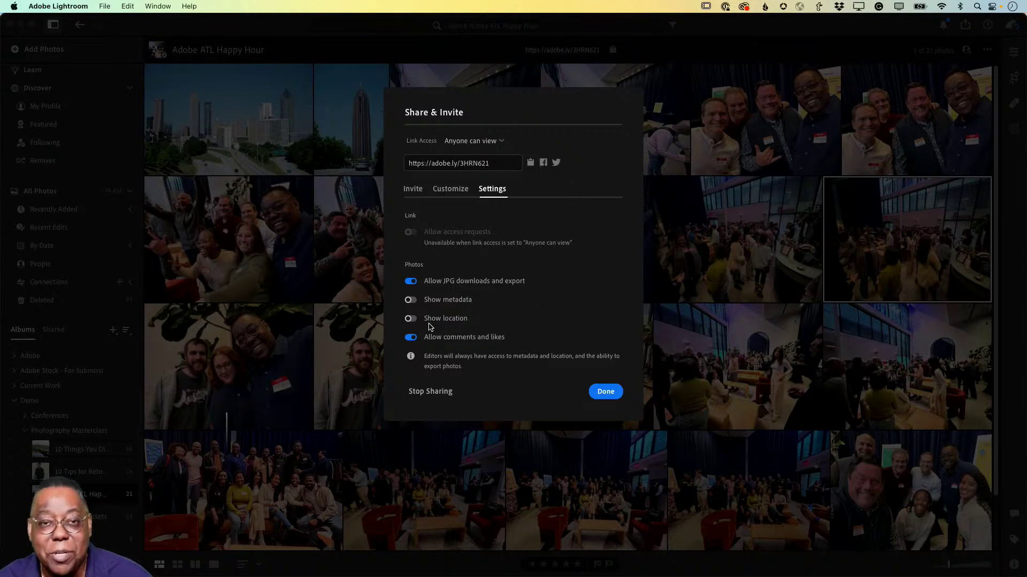
pyautogui.click(417, 323)
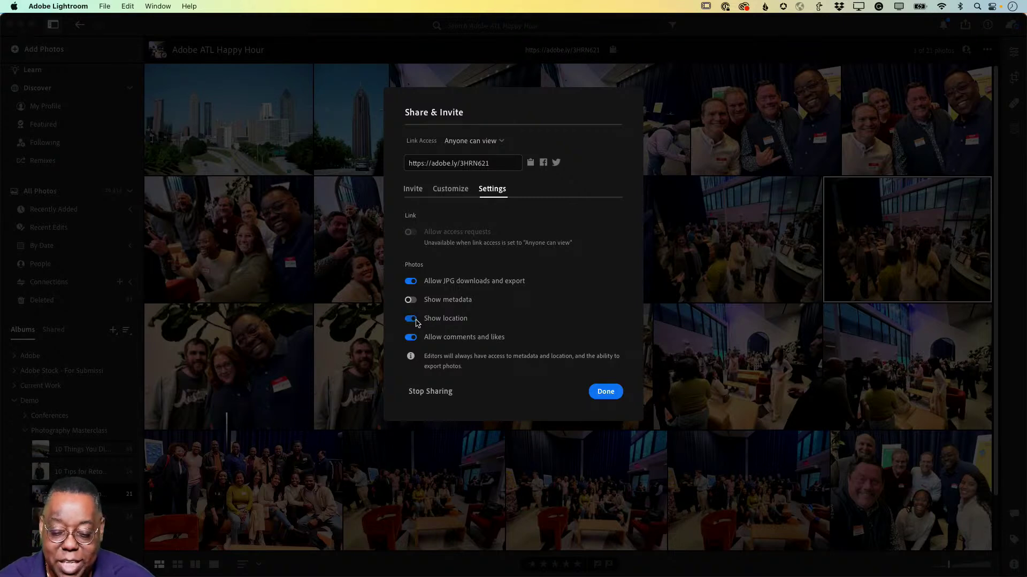
pyautogui.click(416, 323)
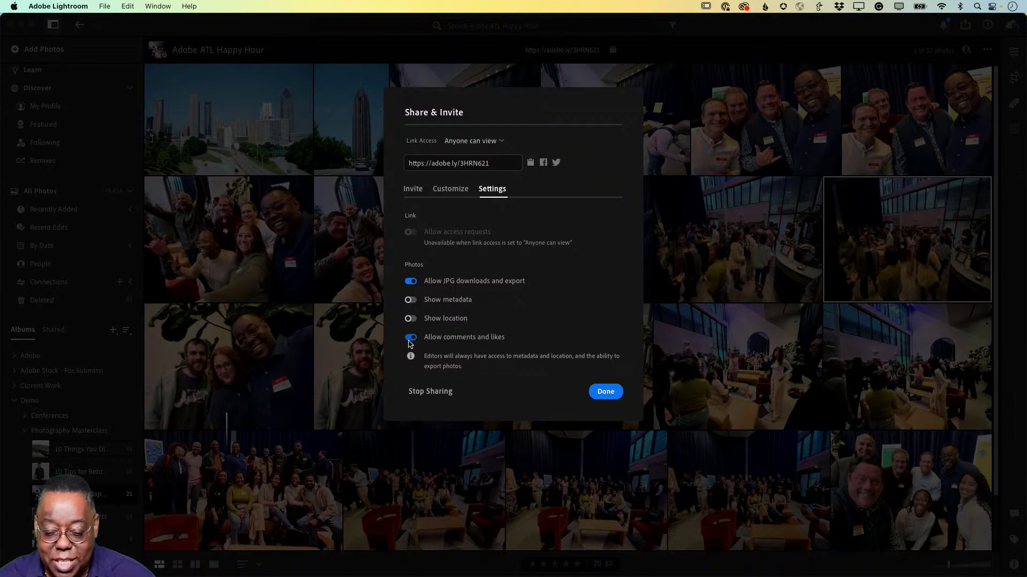
# Try the comments and likes option, leaving it allowed, disallow JPG downloads and export, and finish the sharing settings
pyautogui.click(410, 337)
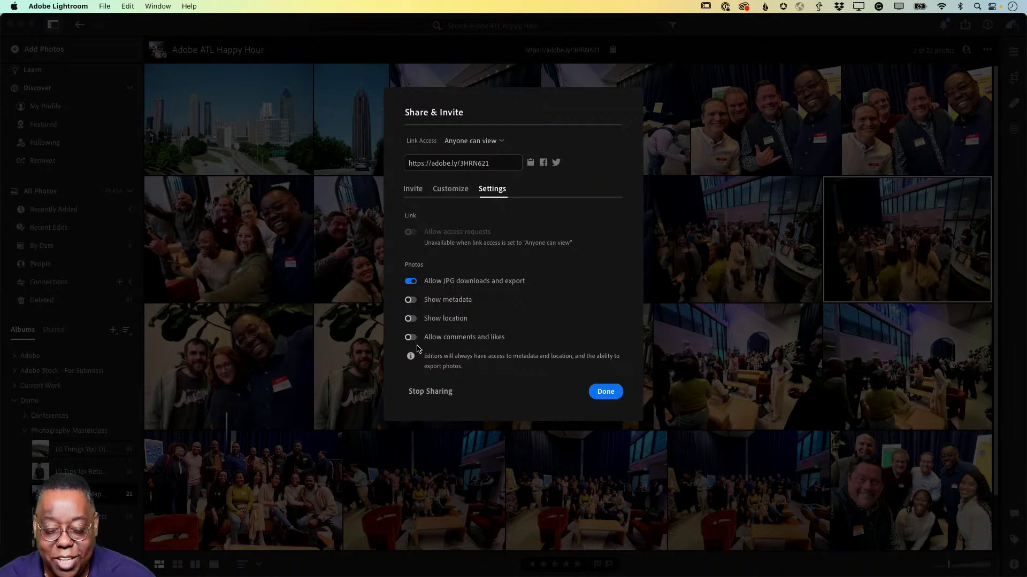
pyautogui.click(409, 338)
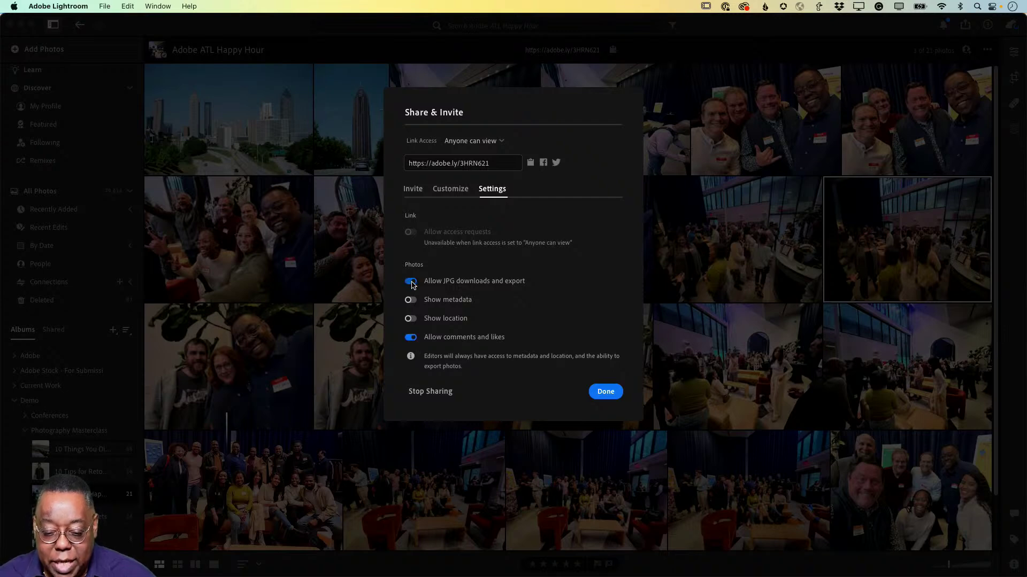
pyautogui.click(411, 282)
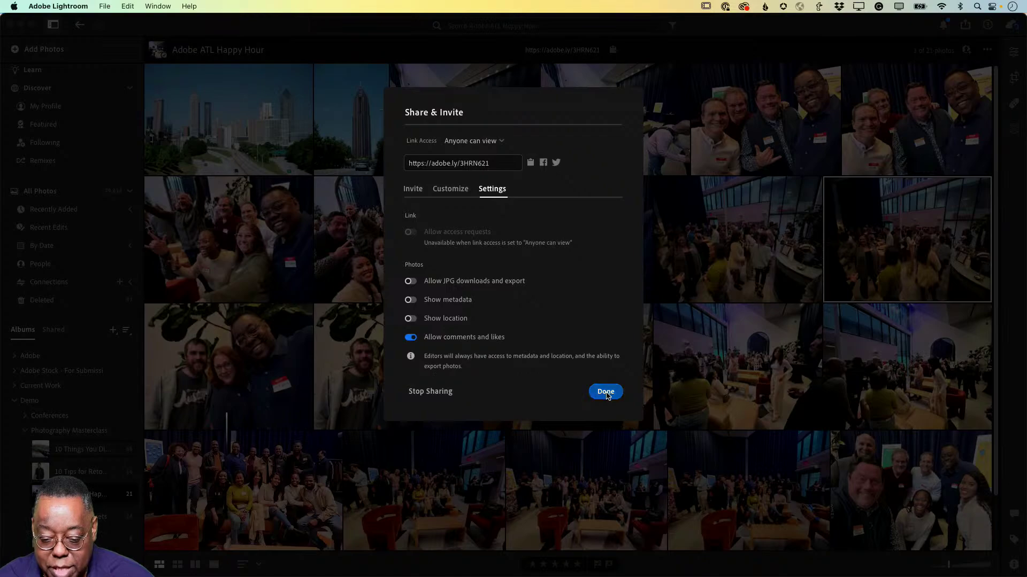
pyautogui.click(607, 393)
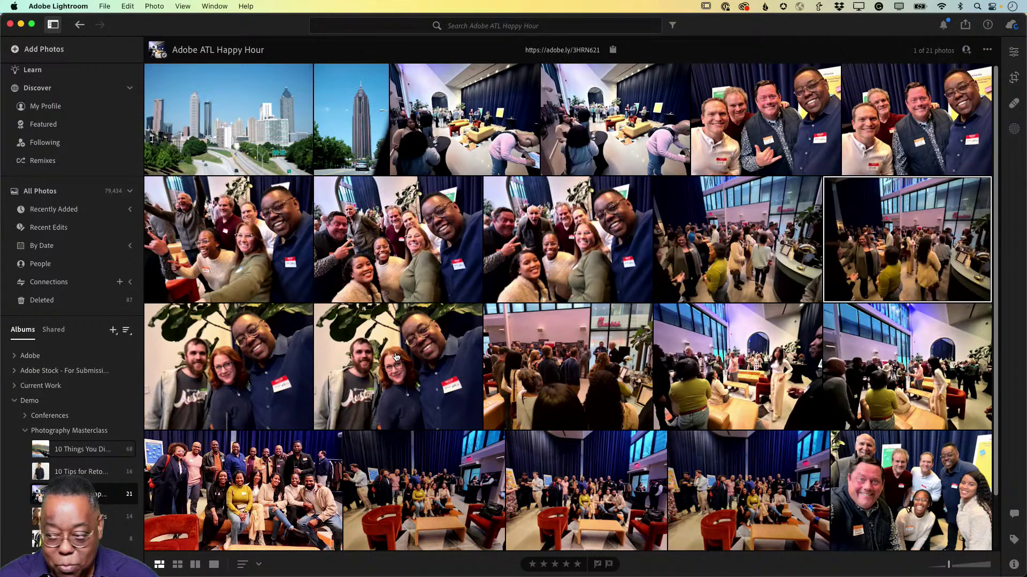
# Switch to Safari and view the Adobe ATL Happy Hour public gallery alongside the same album in Lightroom on the web
pyautogui.press('super+Tab')
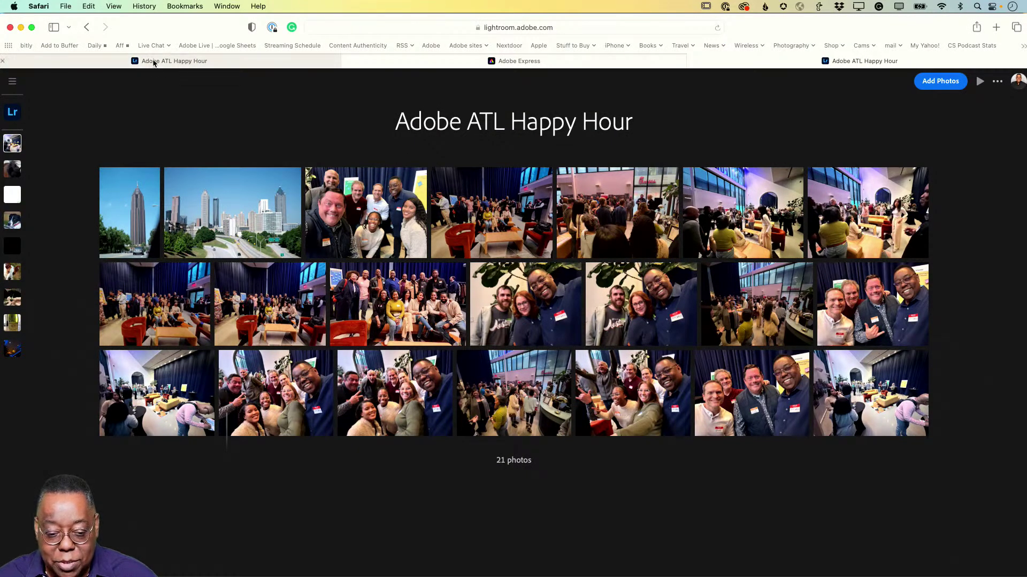
pyautogui.click(153, 63)
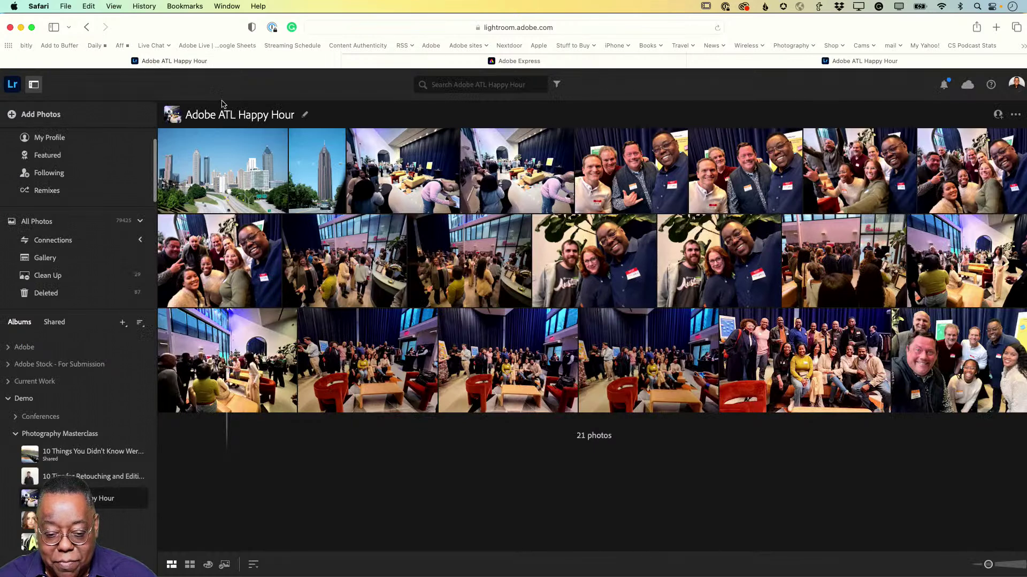
pyautogui.click(839, 62)
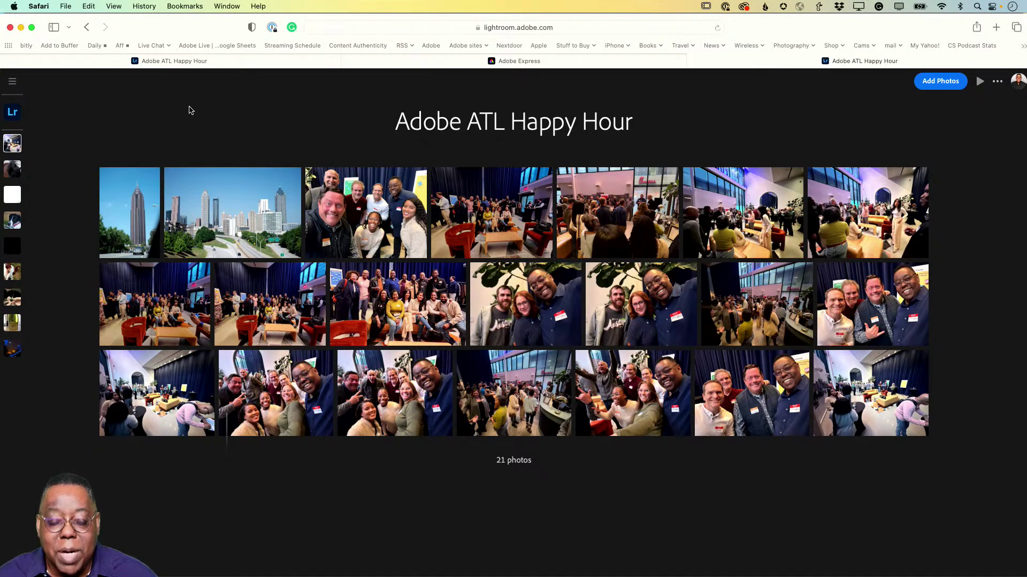
pyautogui.click(174, 66)
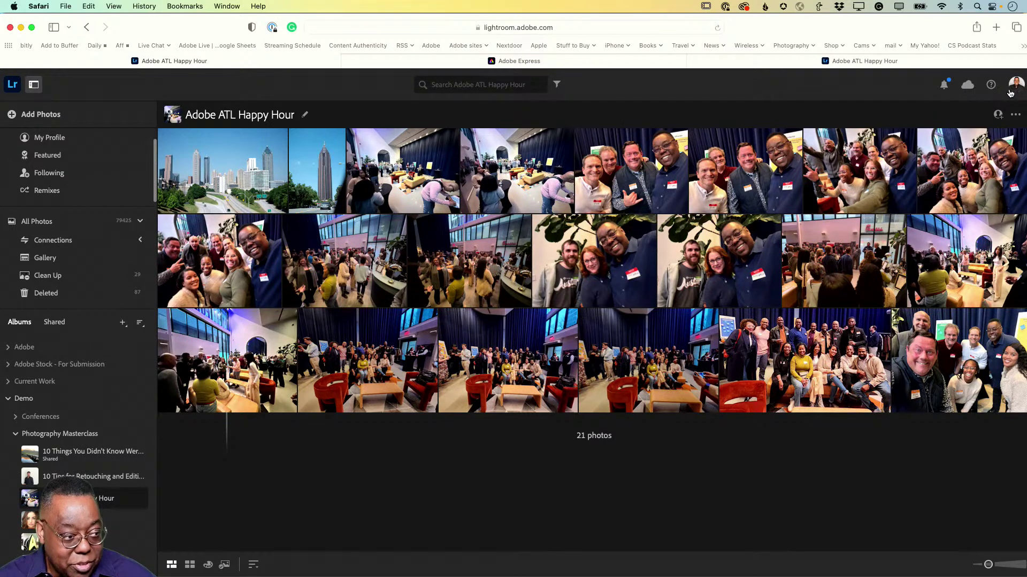
# Check the Collaborative Proofing option among the account's technology previews
pyautogui.click(1015, 88)
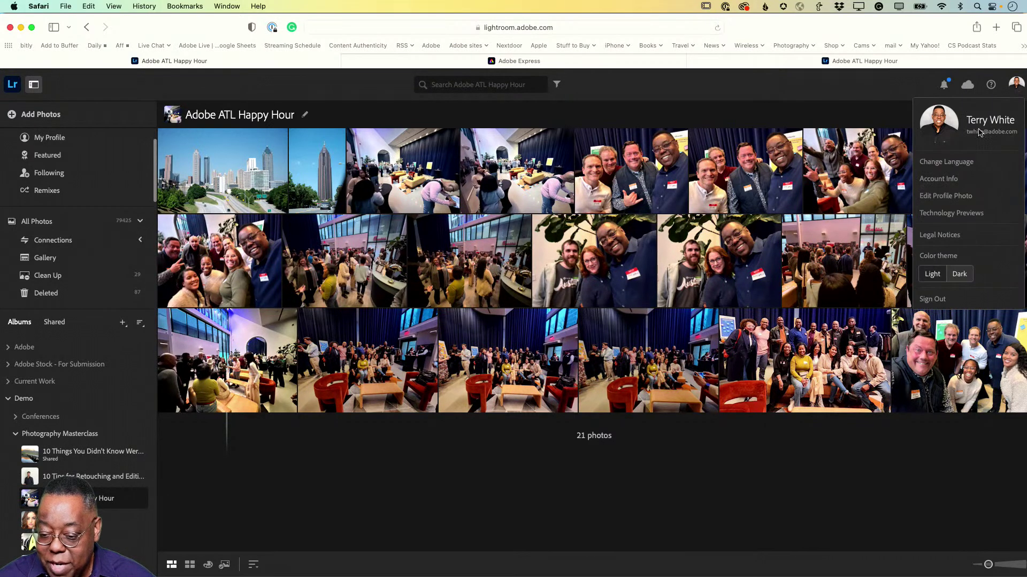
pyautogui.click(955, 214)
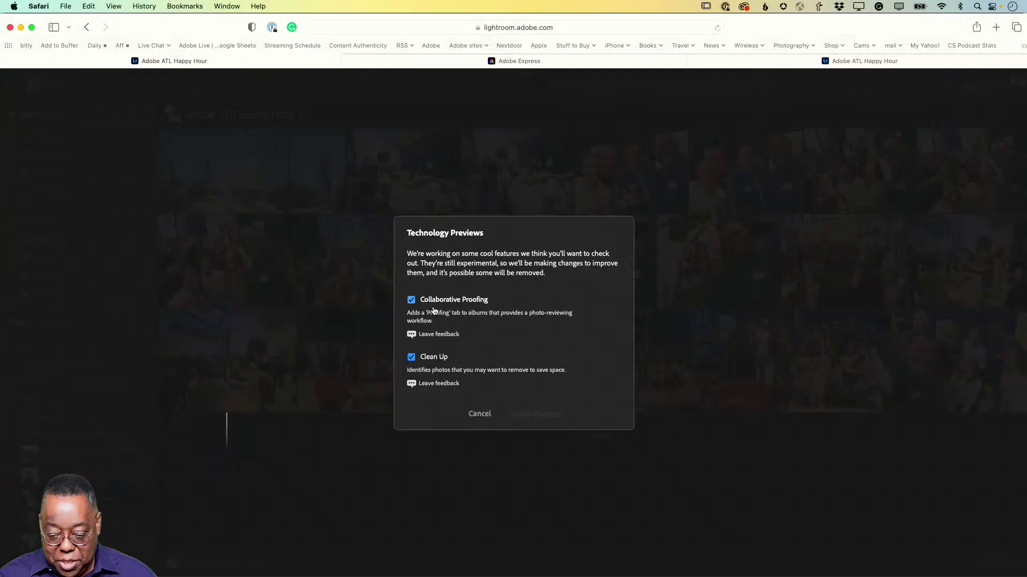
pyautogui.click(480, 414)
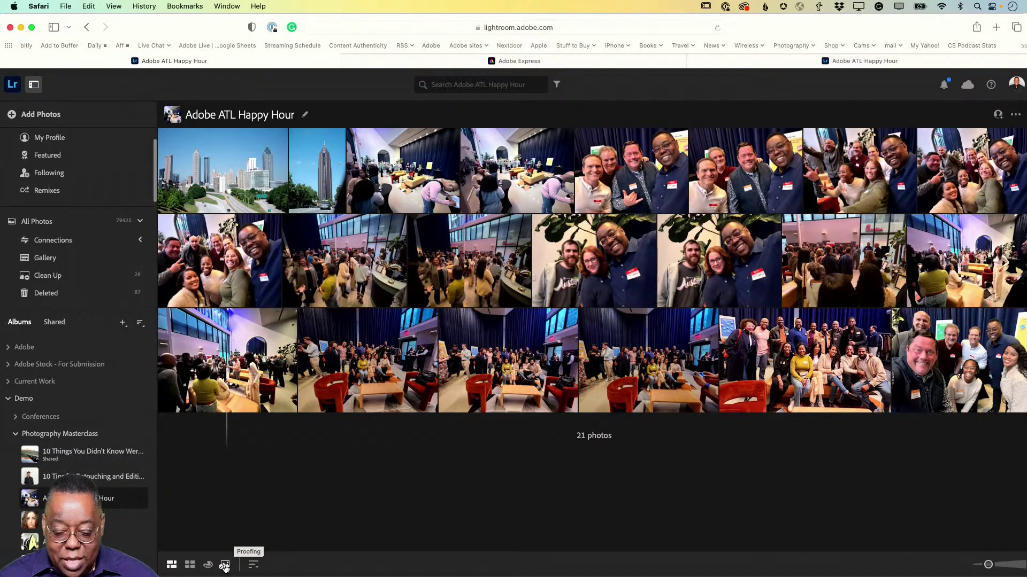
# Open the Proofing view of the Adobe ATL Happy Hour album and enable proofing for it
pyautogui.click(206, 559)
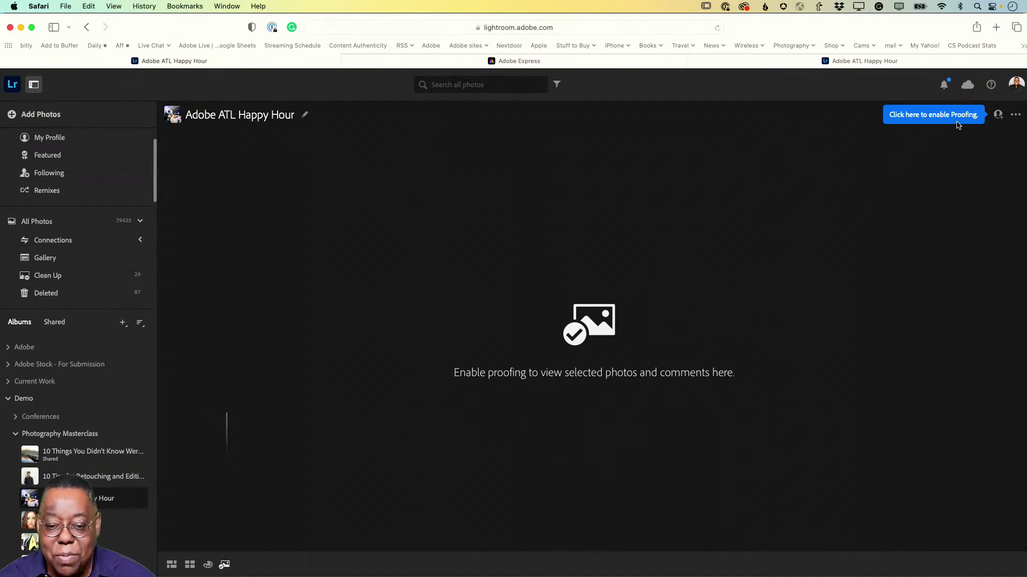
pyautogui.click(998, 115)
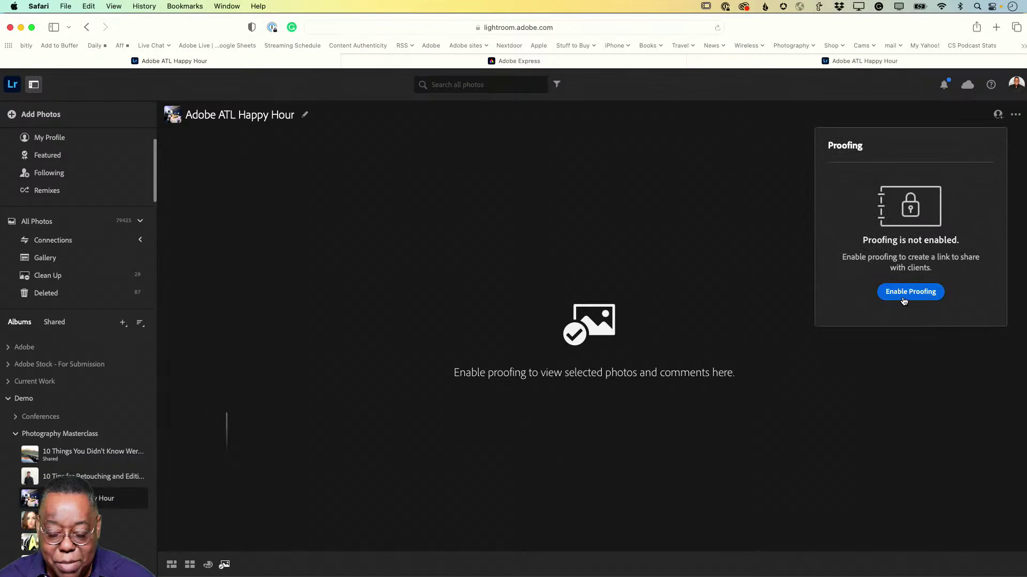
pyautogui.click(904, 294)
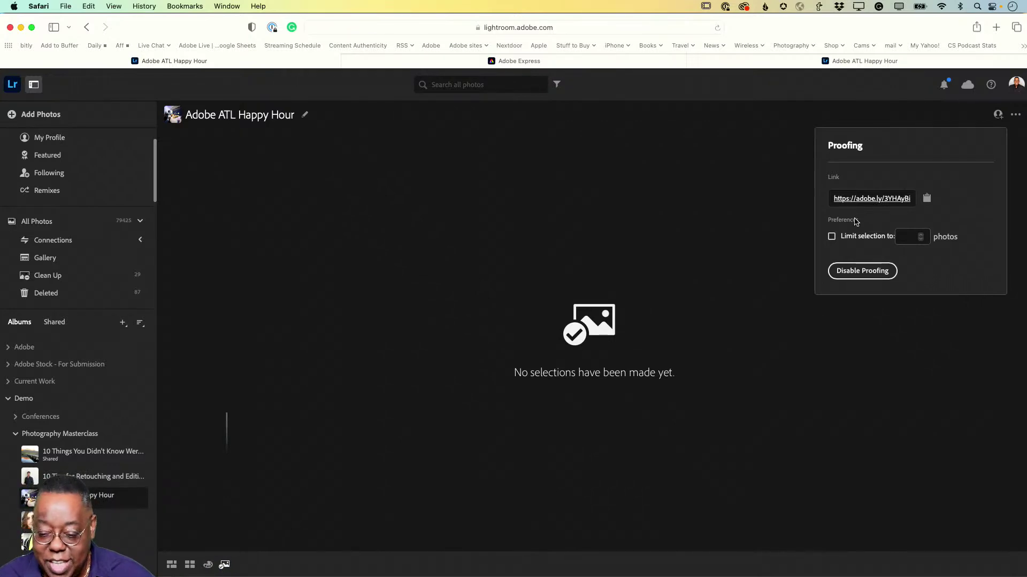
# Limit the proofing selection for the album to 5 photos
pyautogui.click(831, 237)
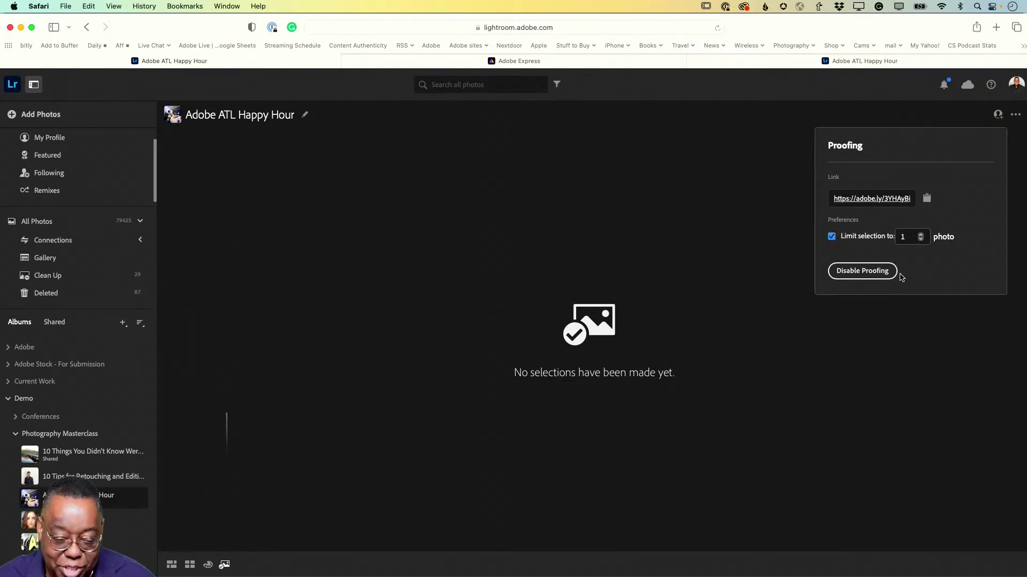
pyautogui.click(920, 235)
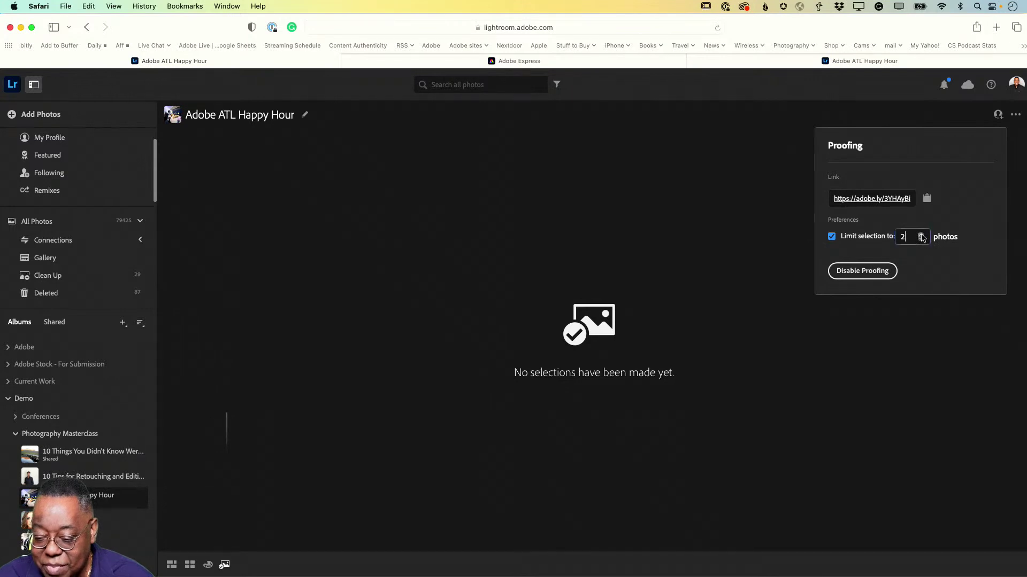
pyautogui.click(921, 235)
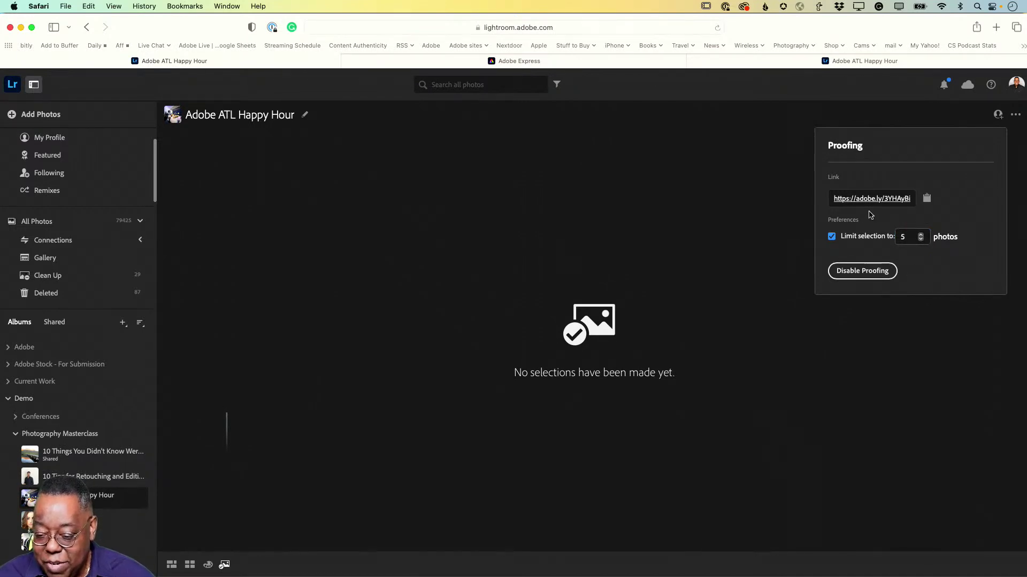
# Copy the album's proofing link and open it in a new browser window
pyautogui.click(927, 199)
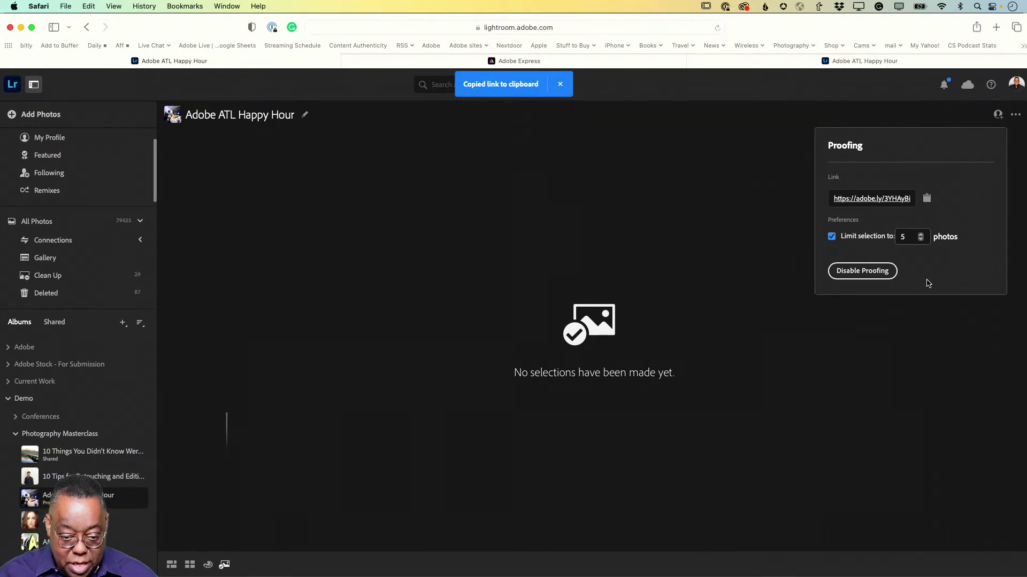
pyautogui.press('super+t')
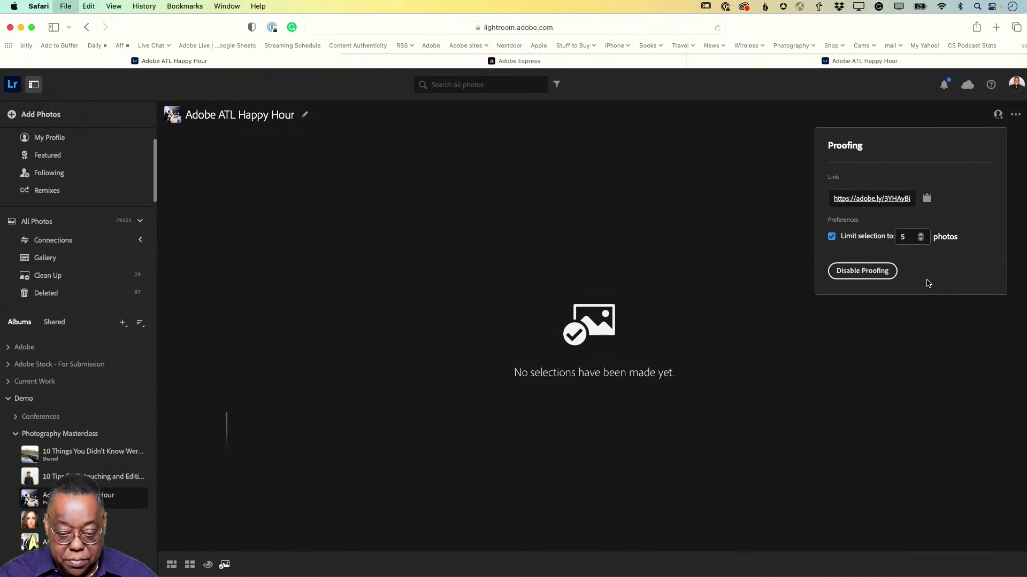
pyautogui.press('super+v')
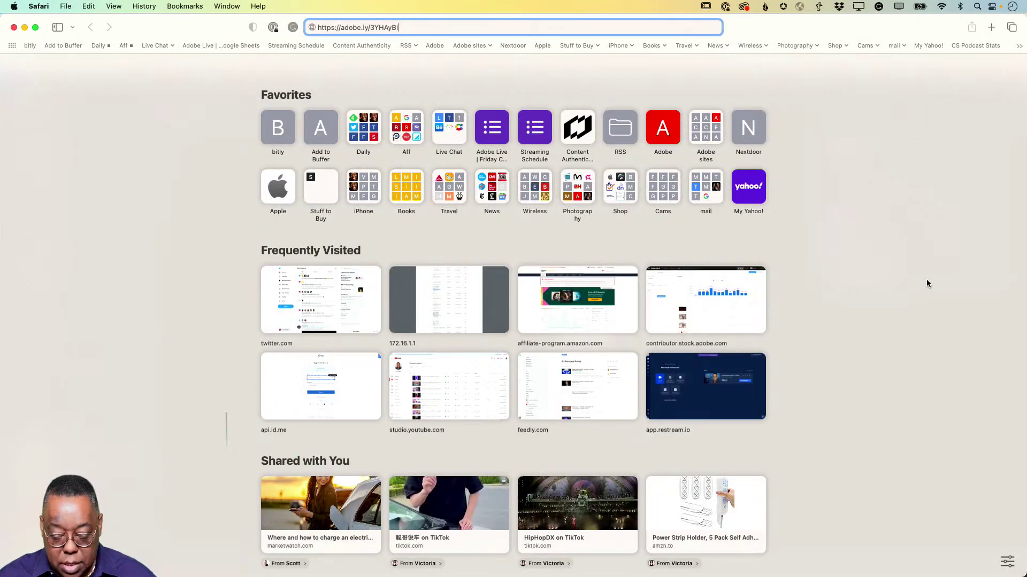
pyautogui.press('Return')
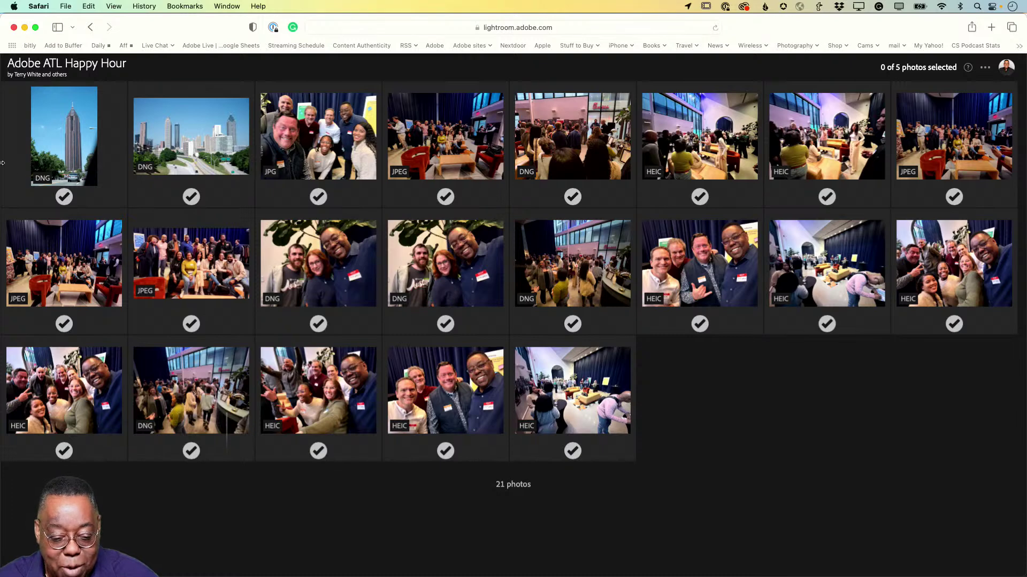
# Select five photos on the proofing page: both skyline shots, the four-man group, the group selfie in the second row and the first-row red armchair shot
pyautogui.click(64, 197)
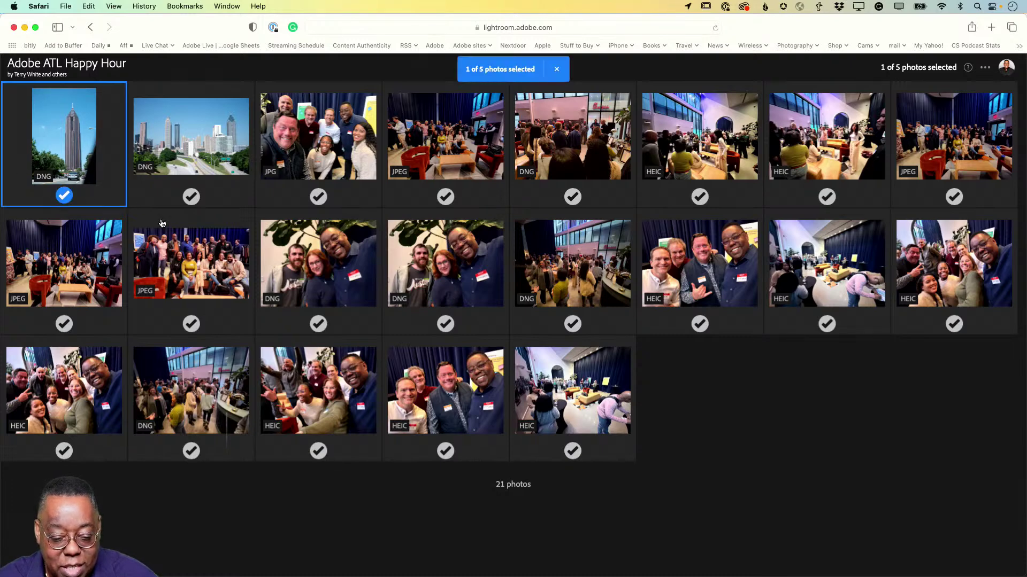
pyautogui.click(192, 198)
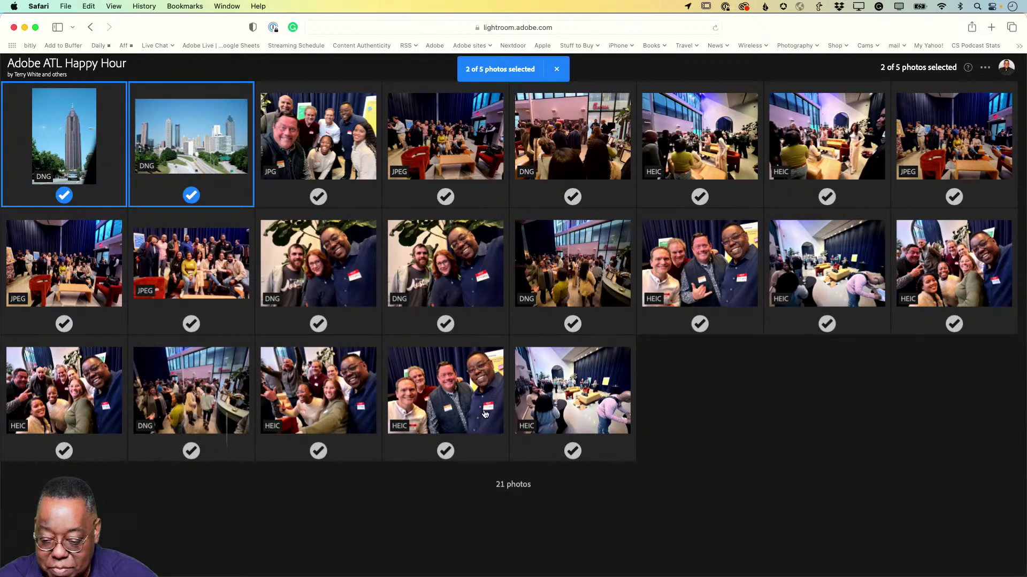
pyautogui.click(700, 324)
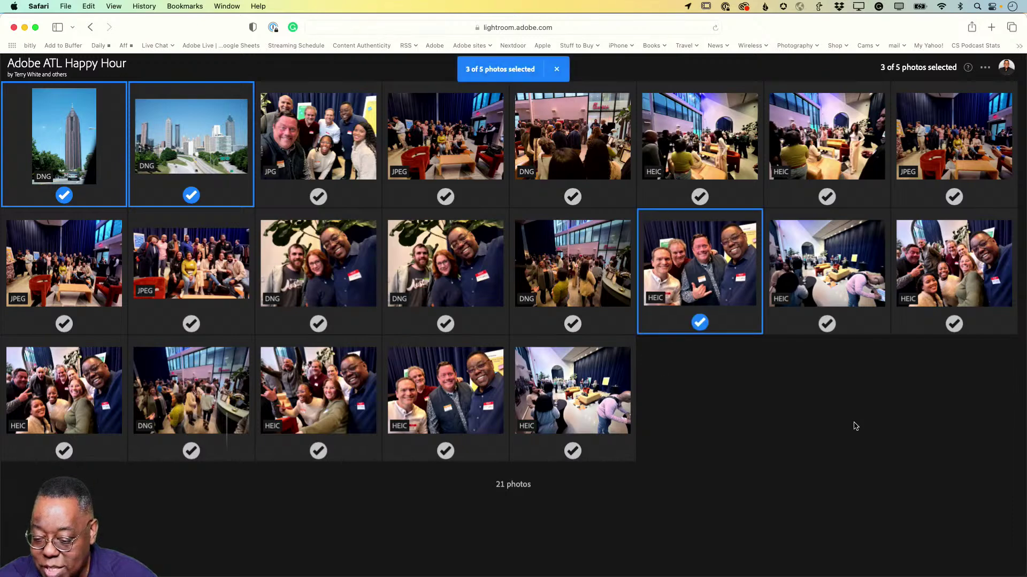
pyautogui.click(954, 324)
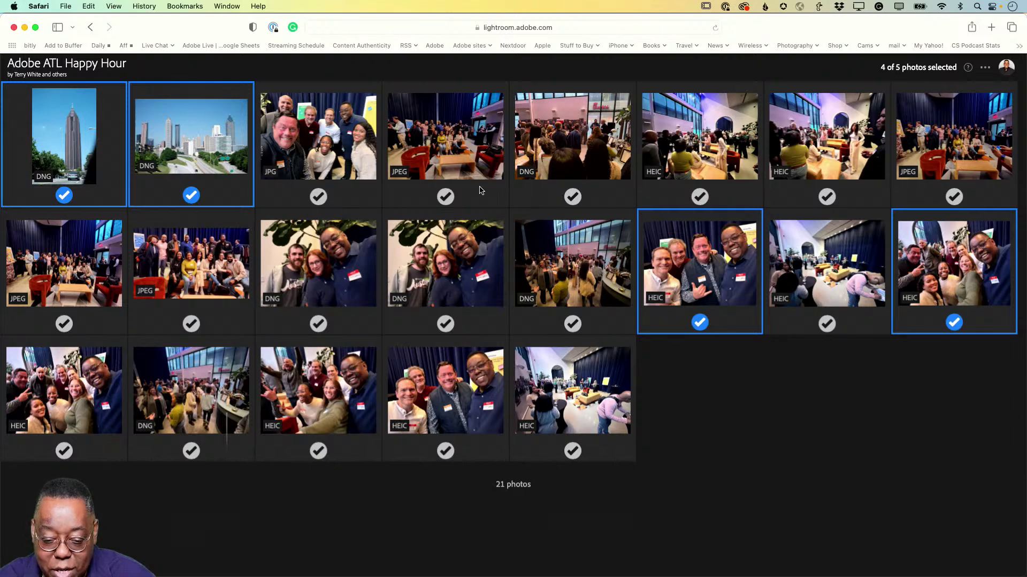
pyautogui.click(445, 197)
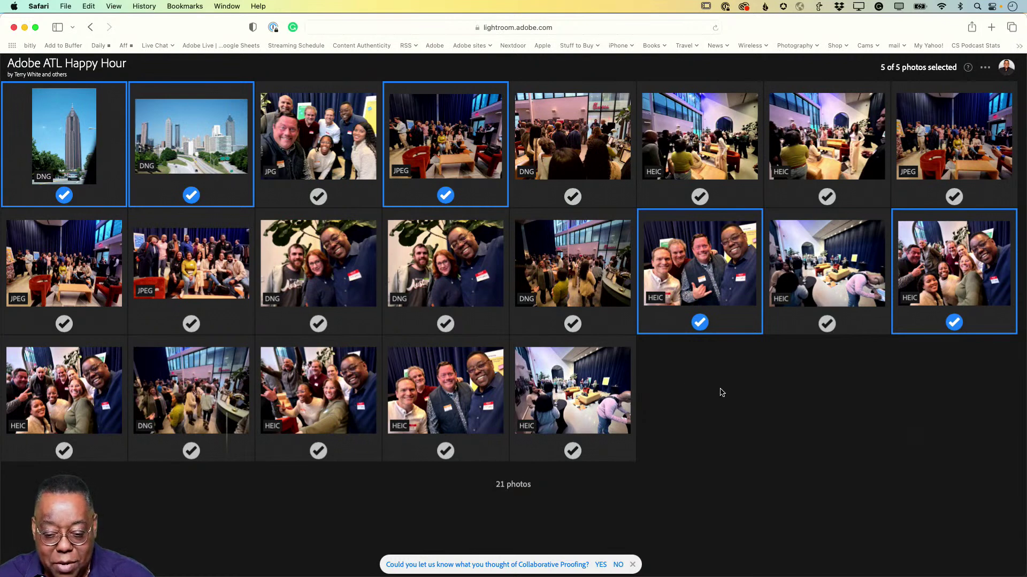
# Return to the Adobe ATL Happy Hour Proofing view, refresh it and start a new album from the five selected photos
pyautogui.press('super+grave')
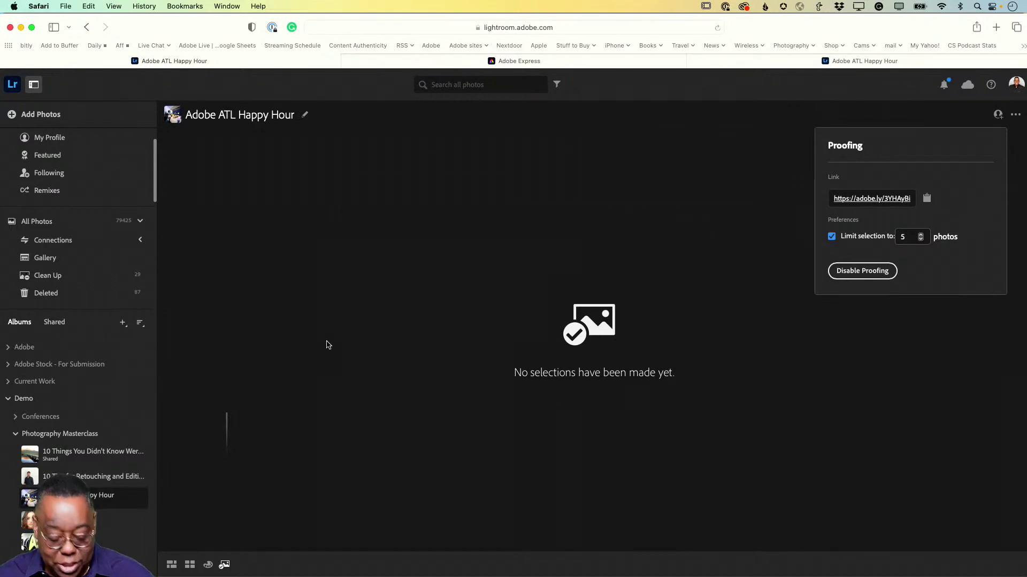
pyautogui.press('super+r')
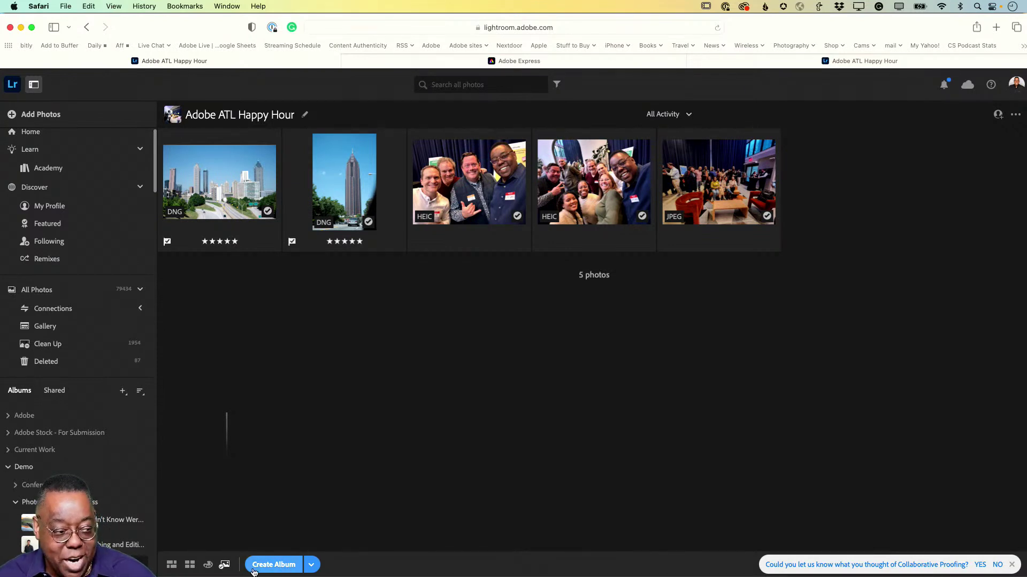
pyautogui.click(274, 567)
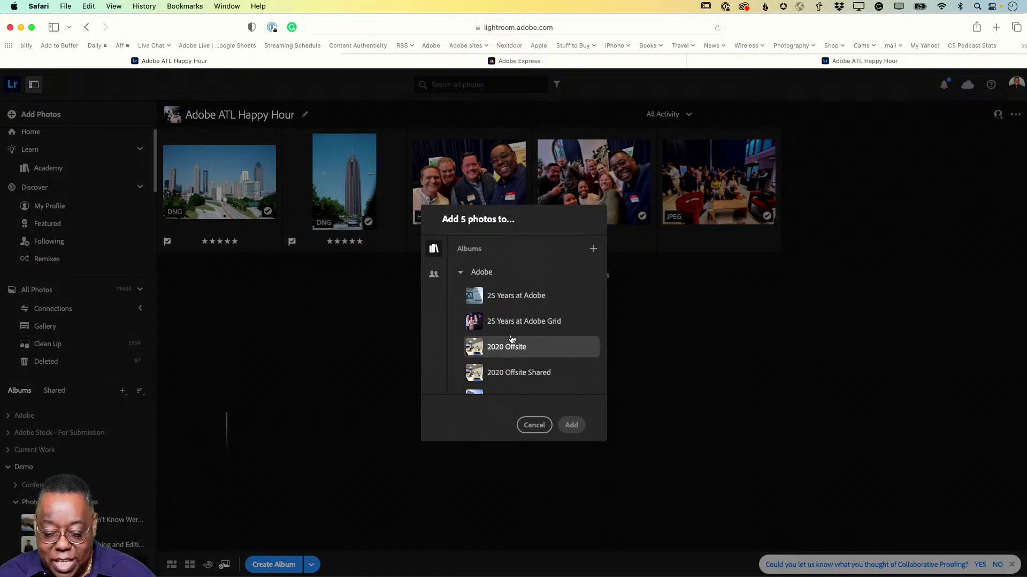
pyautogui.scroll(-1, 512, 343)
pyautogui.scroll(-10, 512, 343)
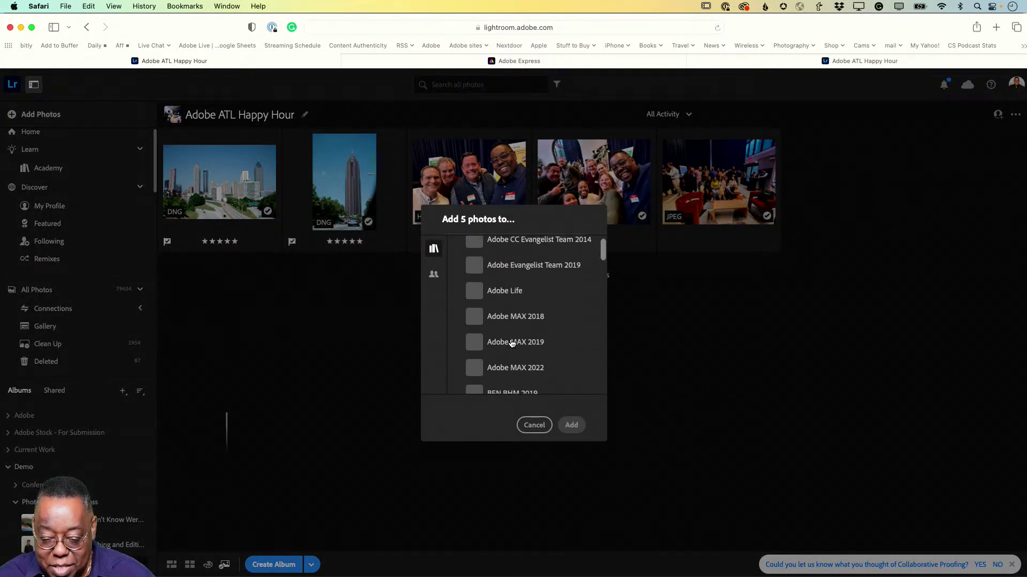
pyautogui.scroll(10, 512, 344)
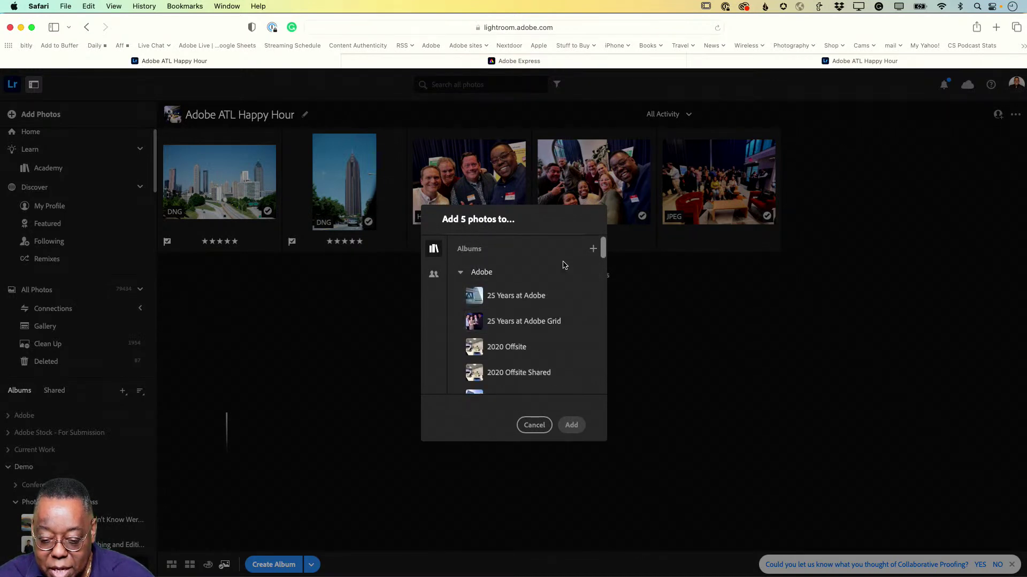
pyautogui.click(594, 250)
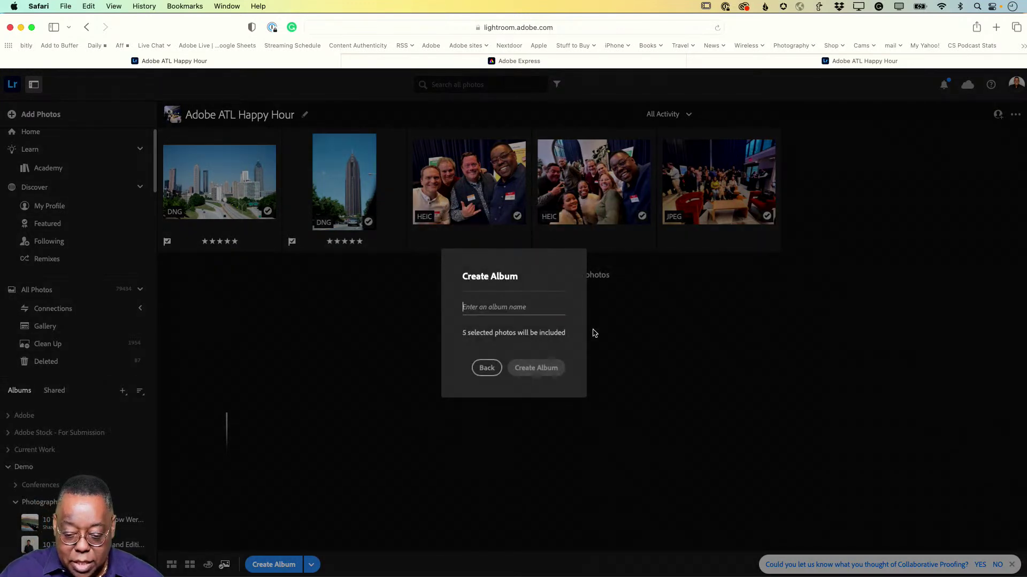
# Name the new album ATL Happy Hour Picks, create it and view it
pyautogui.write('ATL Happ')
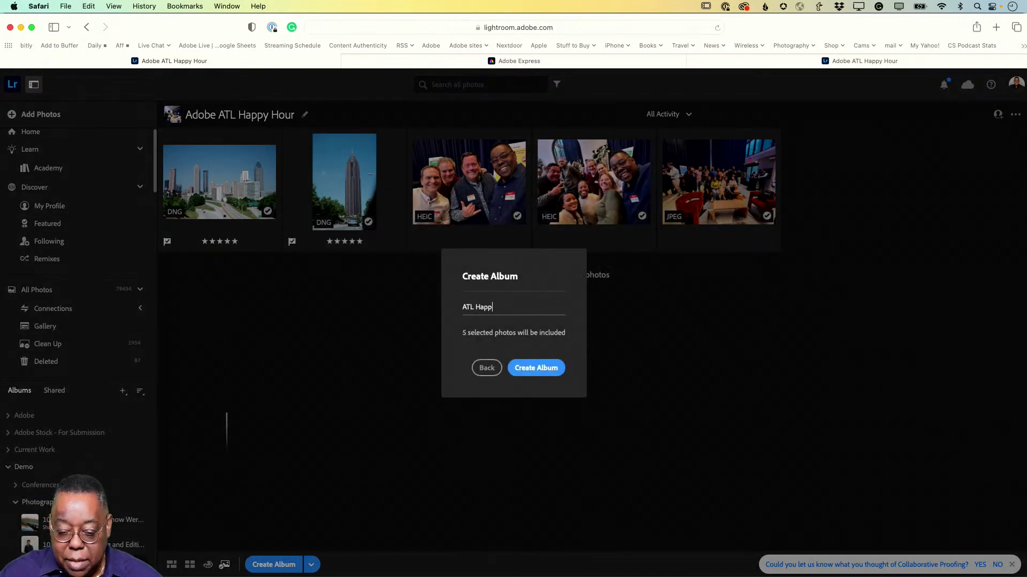
pyautogui.write('y Hour')
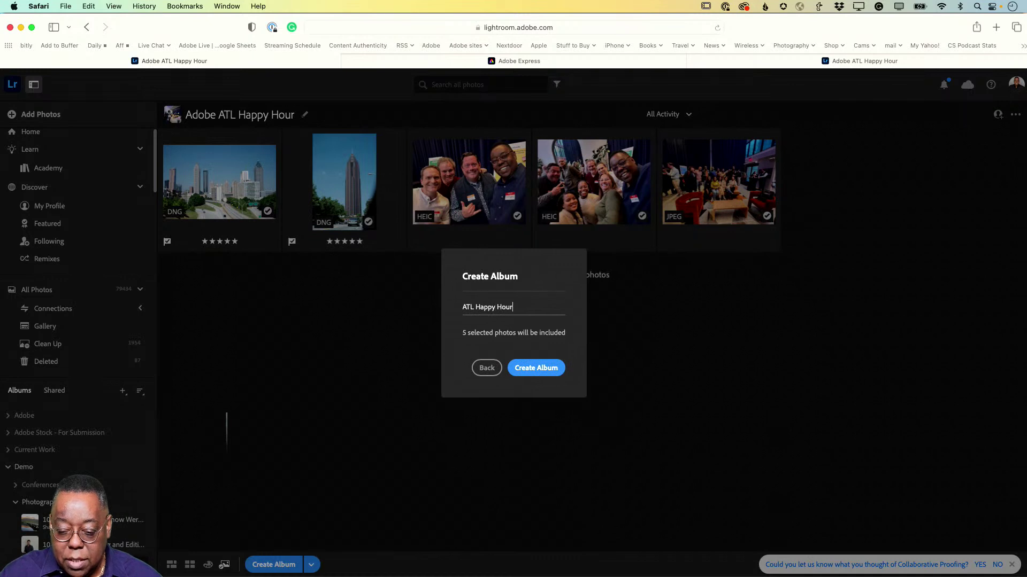
pyautogui.write(' Pics')
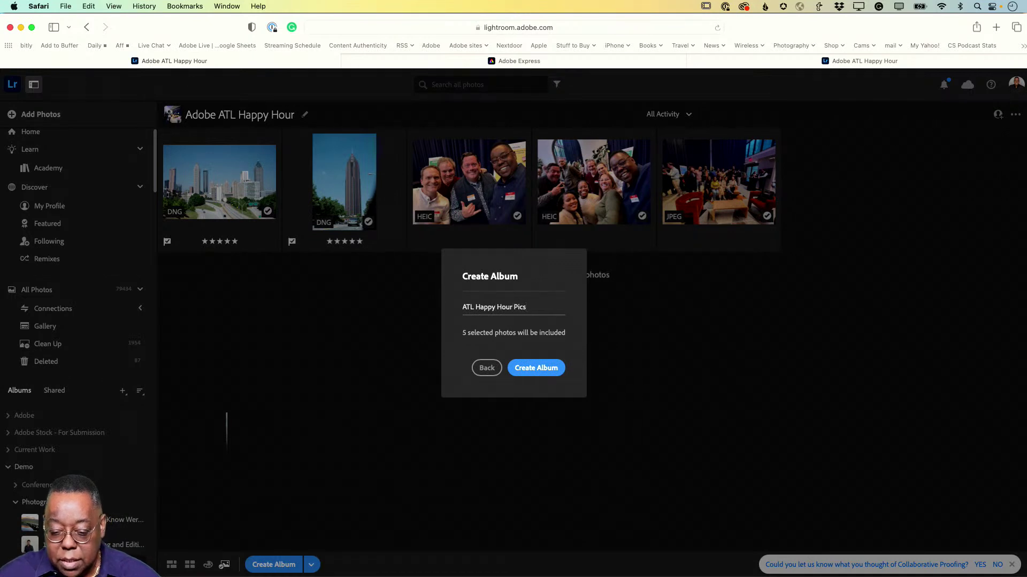
pyautogui.press('BackSpace')
pyautogui.write('ks')
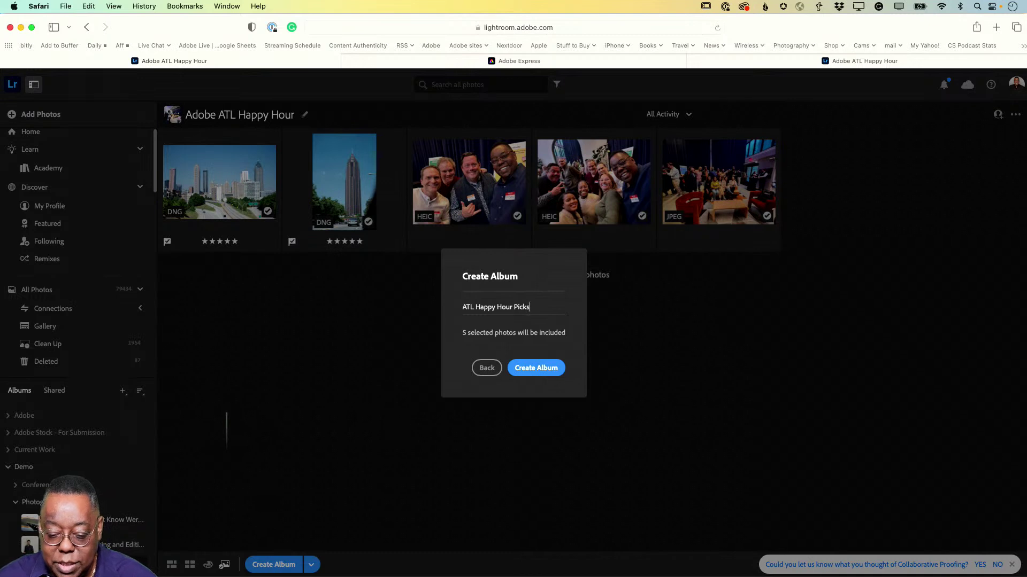
pyautogui.click(535, 371)
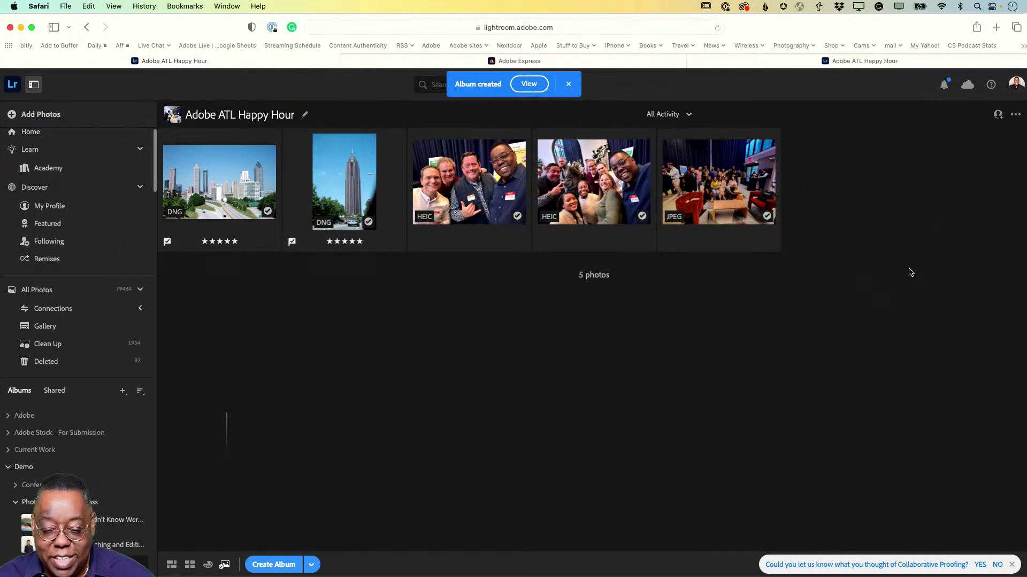
pyautogui.click(529, 84)
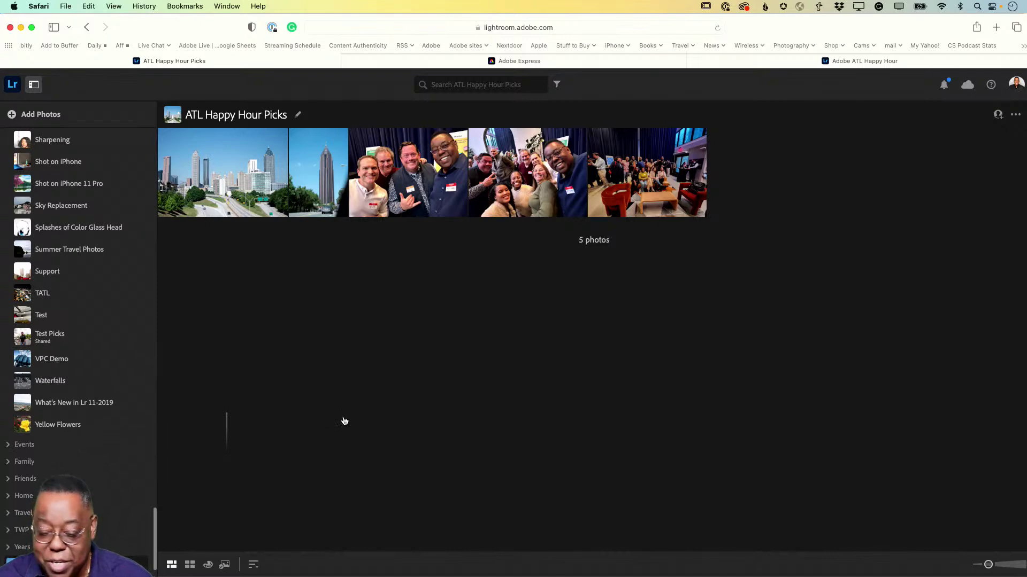
# Switch to desktop Lightroom and move the ATL Happy Hour Picks album into the Photography Masterclass folder
pyautogui.press('super+Tab')
pyautogui.scroll(-10, 63, 469)
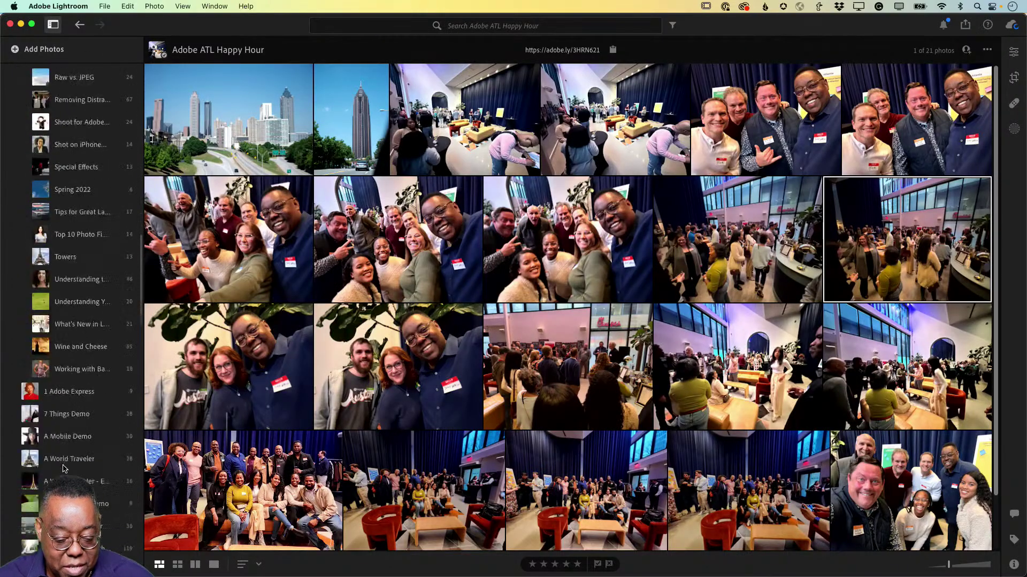
pyautogui.scroll(8, 63, 469)
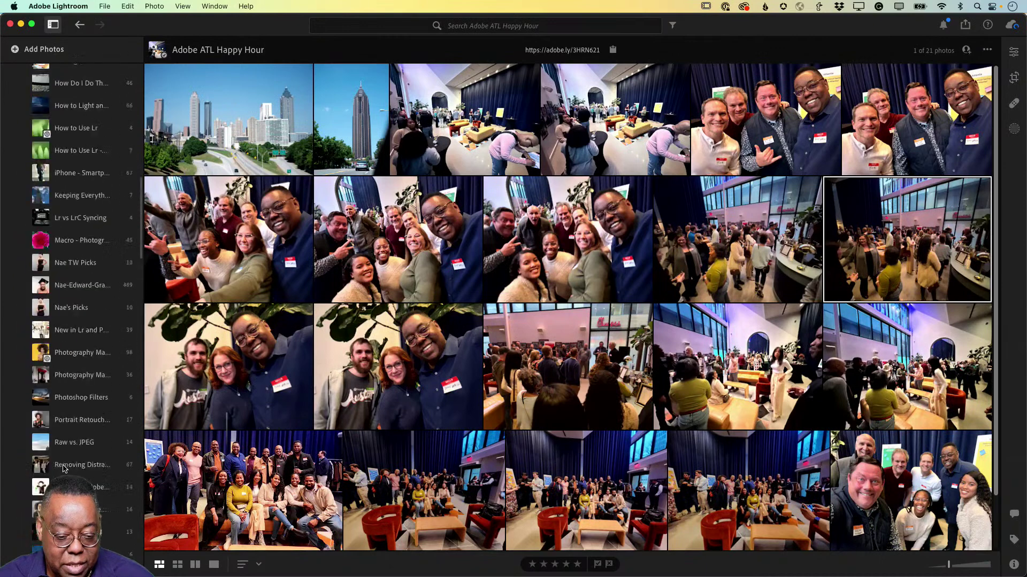
pyautogui.scroll(5, 63, 469)
pyautogui.scroll(-7, 63, 469)
pyautogui.scroll(-10, 63, 469)
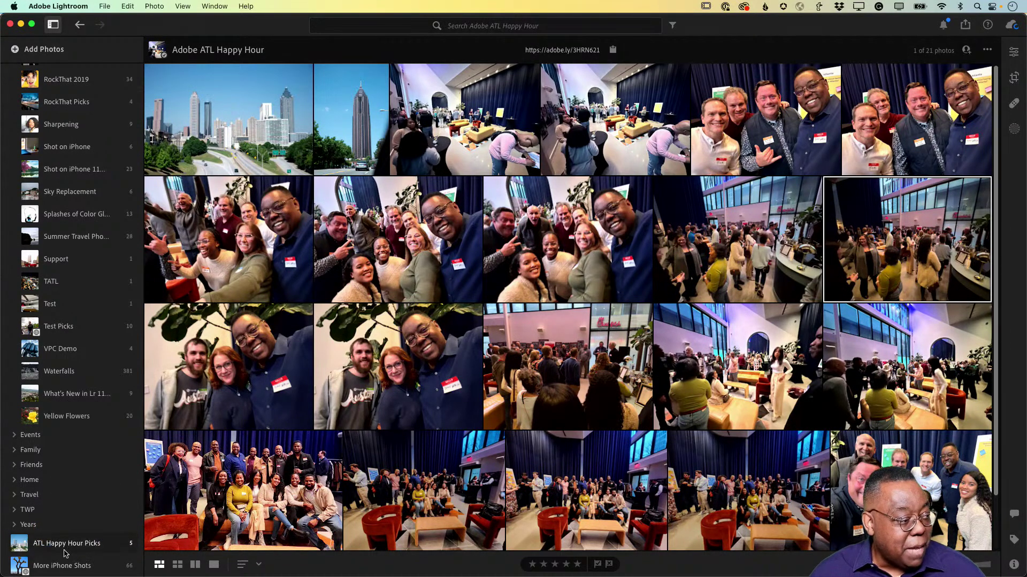
pyautogui.moveTo(60, 552)
pyautogui.mouseDown()
pyautogui.moveTo(60, 66)
pyautogui.moveTo(80, 114)
pyautogui.moveTo(58, 138)
pyautogui.mouseUp()
pyautogui.scroll(15, 60, 150)
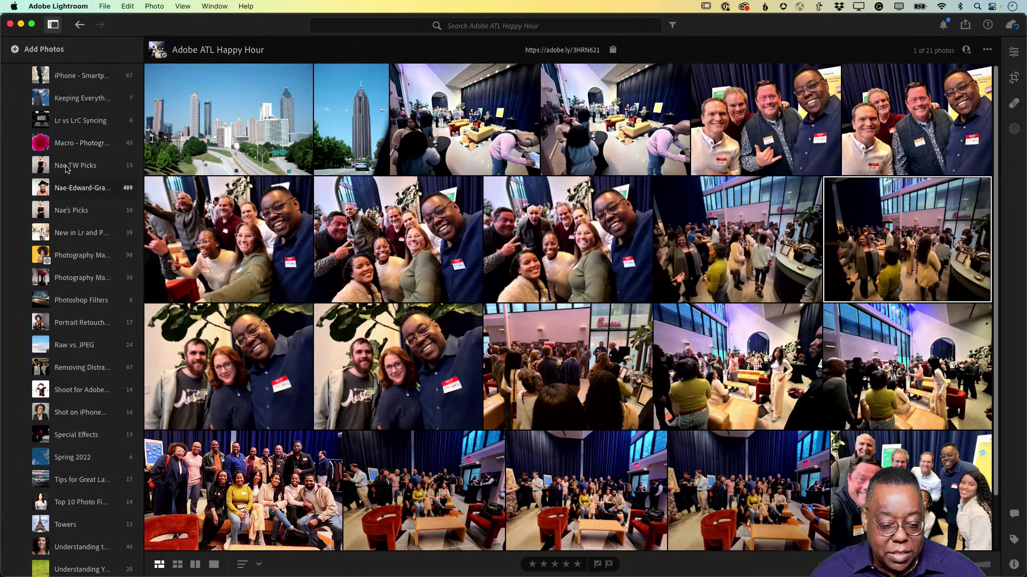
pyautogui.scroll(3, 67, 170)
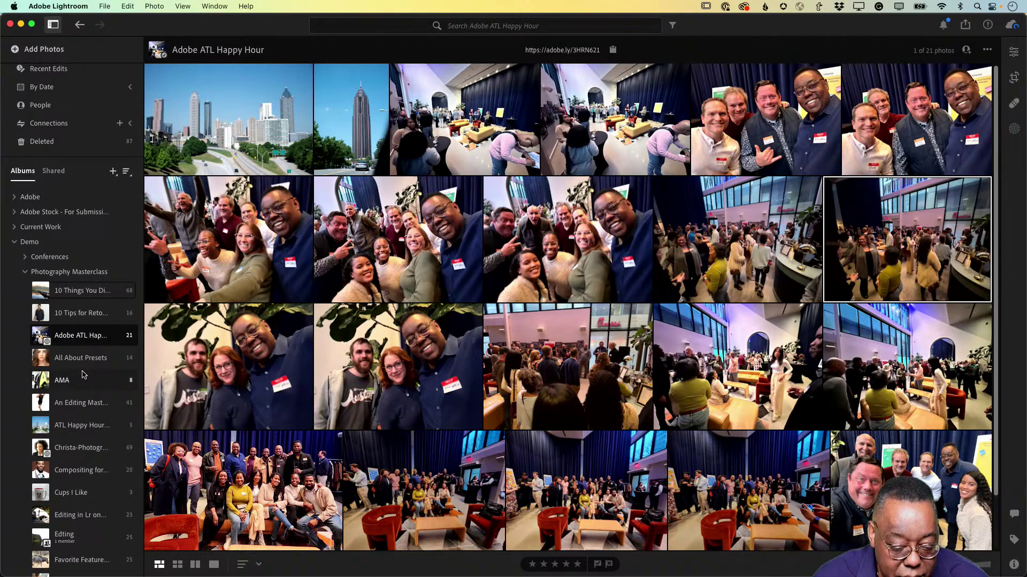
# Open the ATL Happy Hour Picks album and bring up its wide city skyline photo for editing
pyautogui.scroll(-1, 83, 375)
pyautogui.click(80, 401)
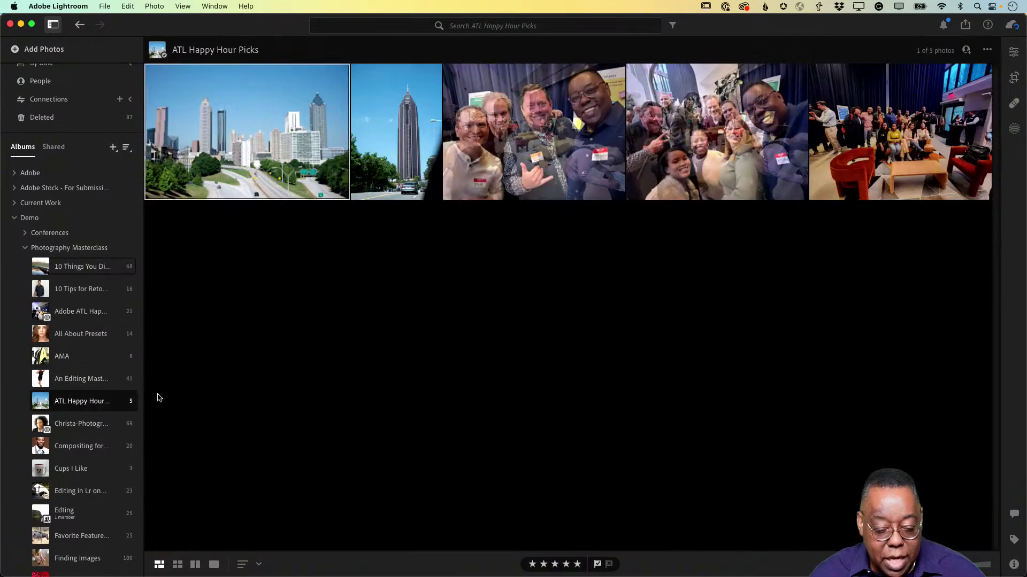
pyautogui.click(396, 313)
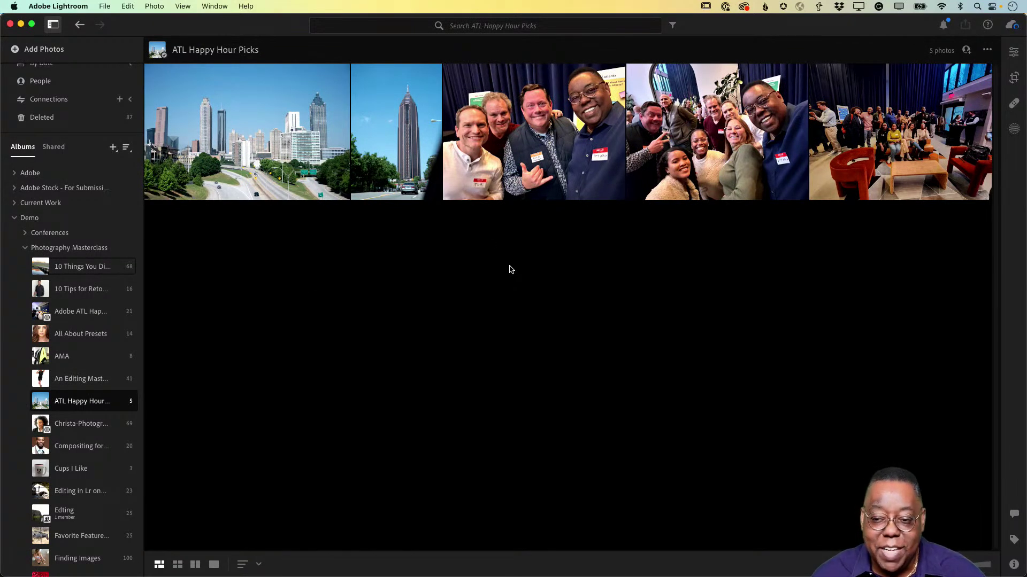
pyautogui.click(286, 160)
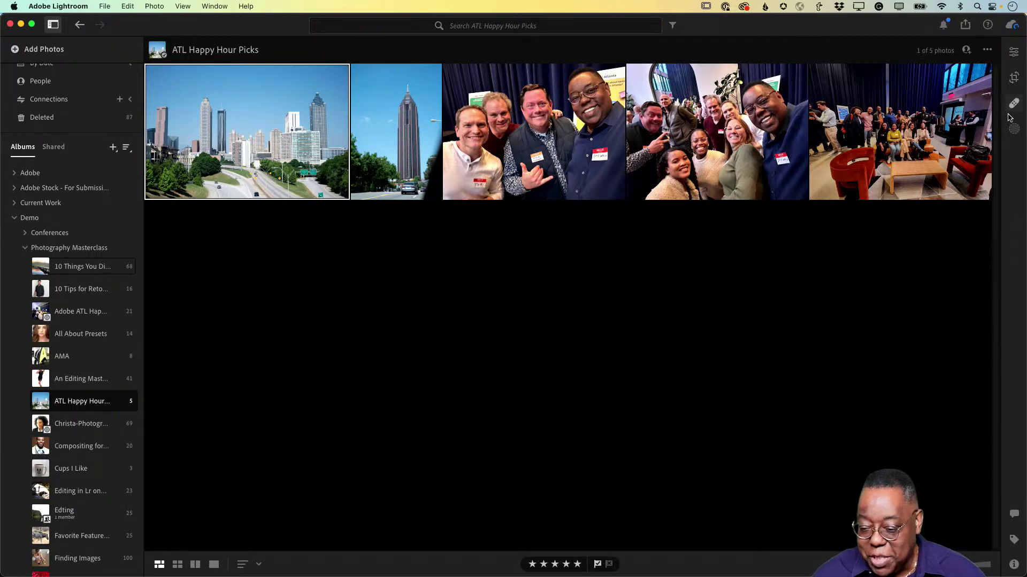
pyautogui.click(1014, 53)
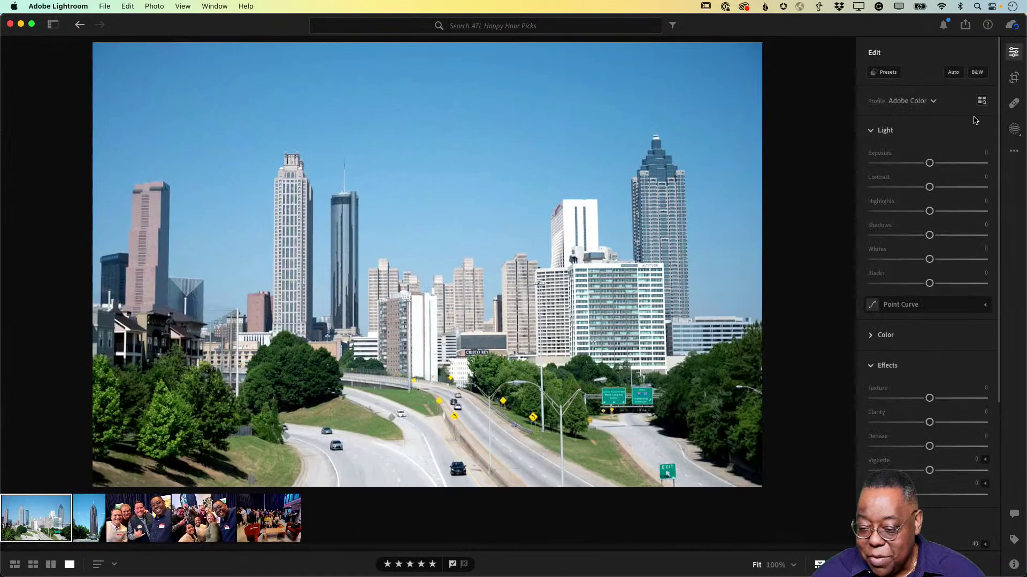
# Set the skyline photo's profile to Camera Landscape v2 and apply the Auto adjustments
pyautogui.click(920, 103)
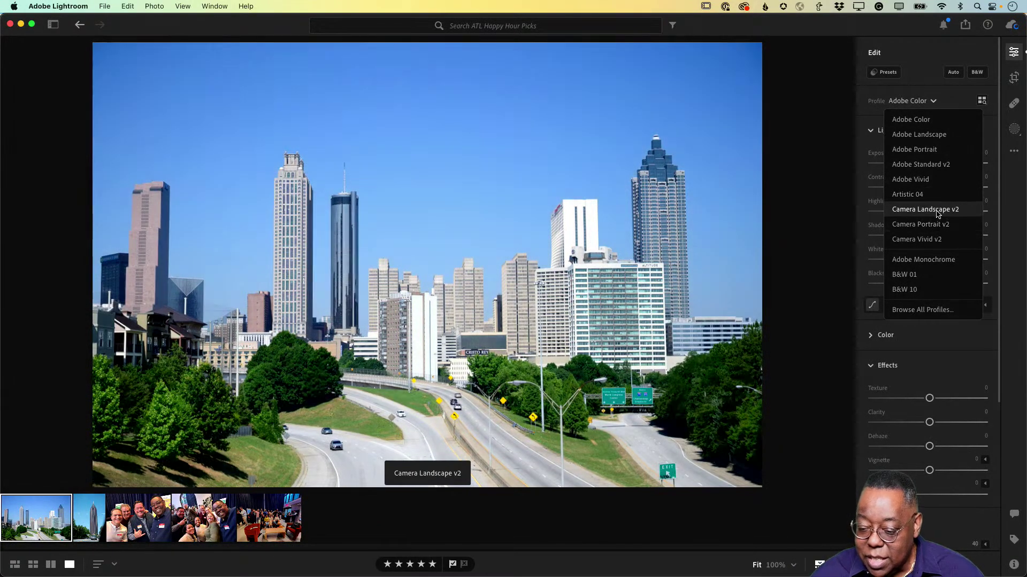
pyautogui.click(934, 210)
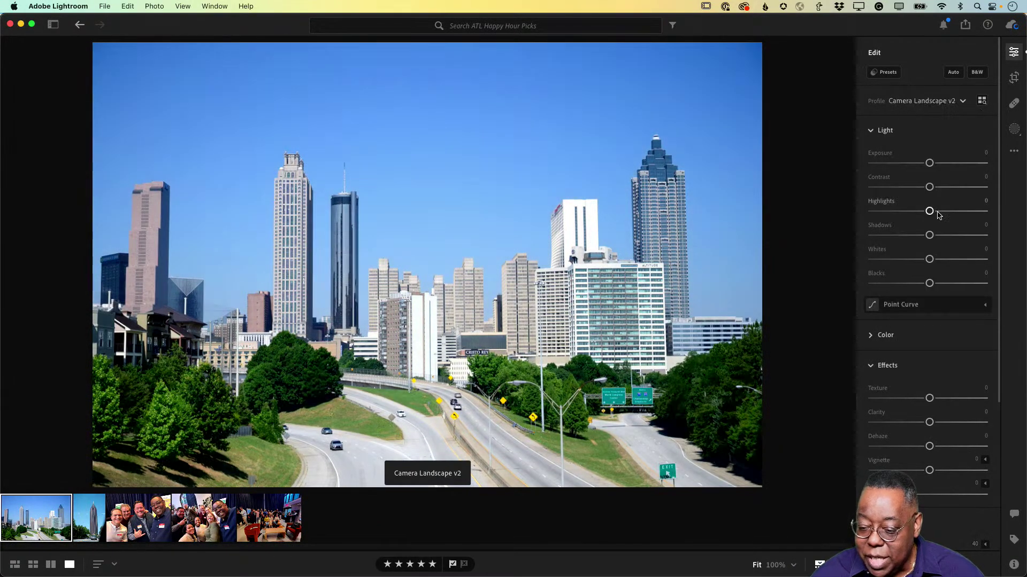
pyautogui.click(953, 72)
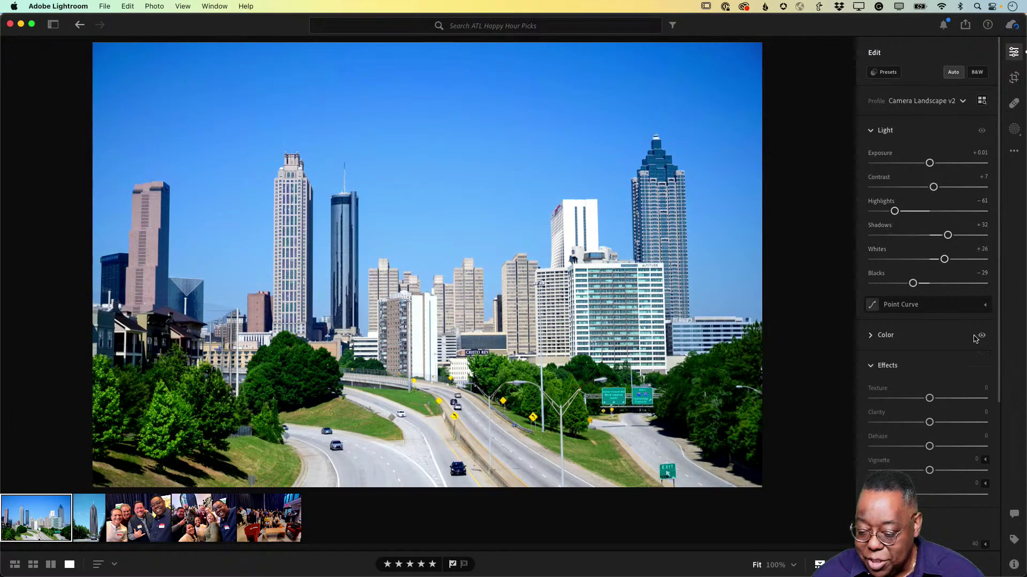
# Correct the skyline photo's perspective by setting Upright to Auto in its geometry settings
pyautogui.scroll(-8, 953, 481)
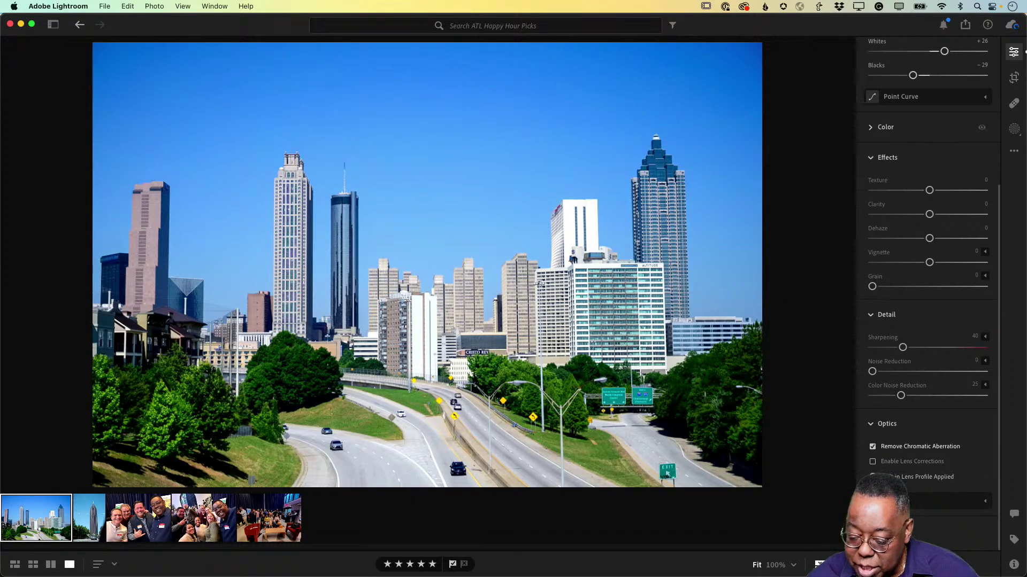
pyautogui.scroll(-9, 919, 321)
pyautogui.click(899, 313)
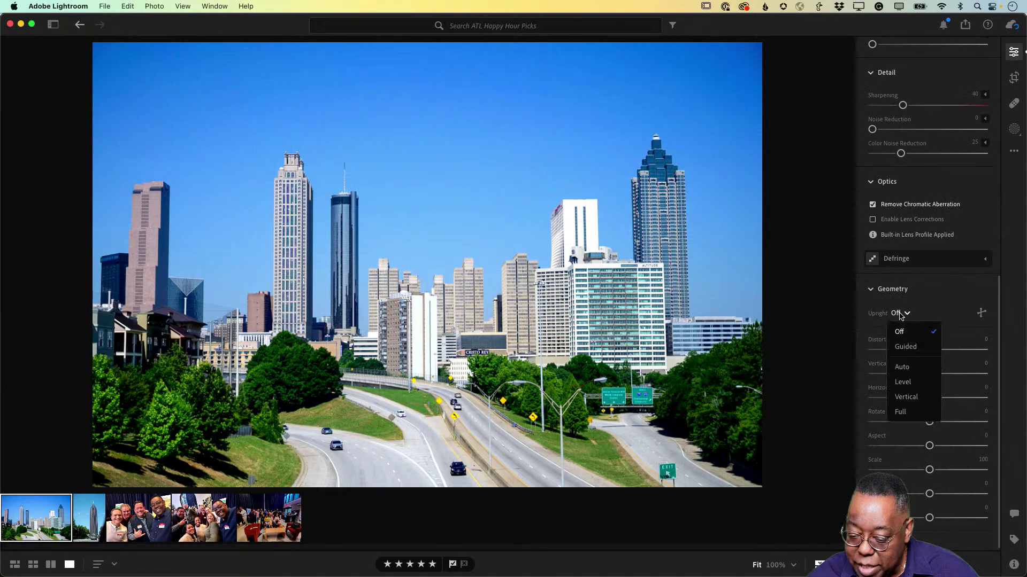
pyautogui.click(901, 367)
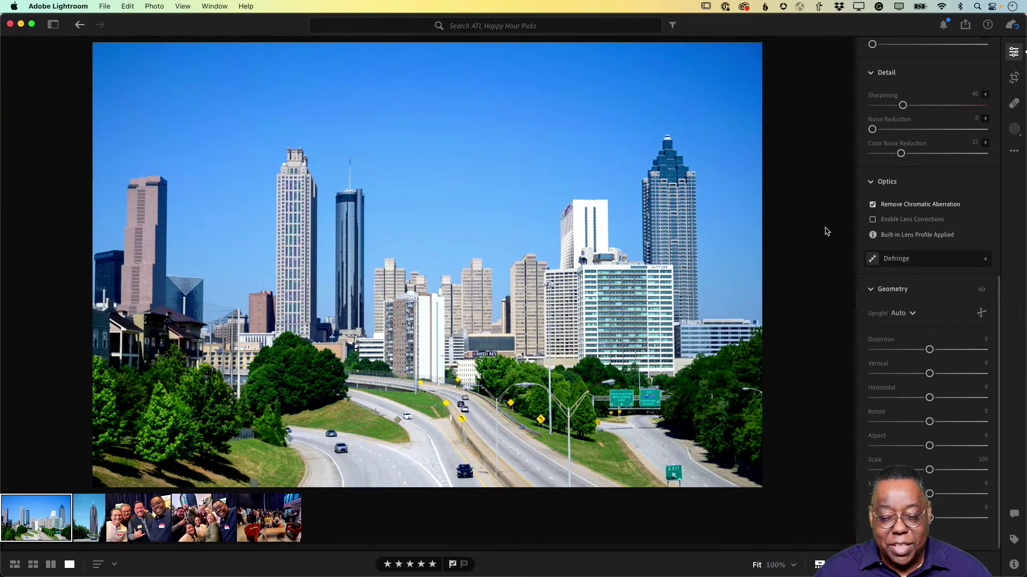
# Start sharing the skyline edit to Discover and title it "Downtown Atlanta GA"
pyautogui.click(965, 26)
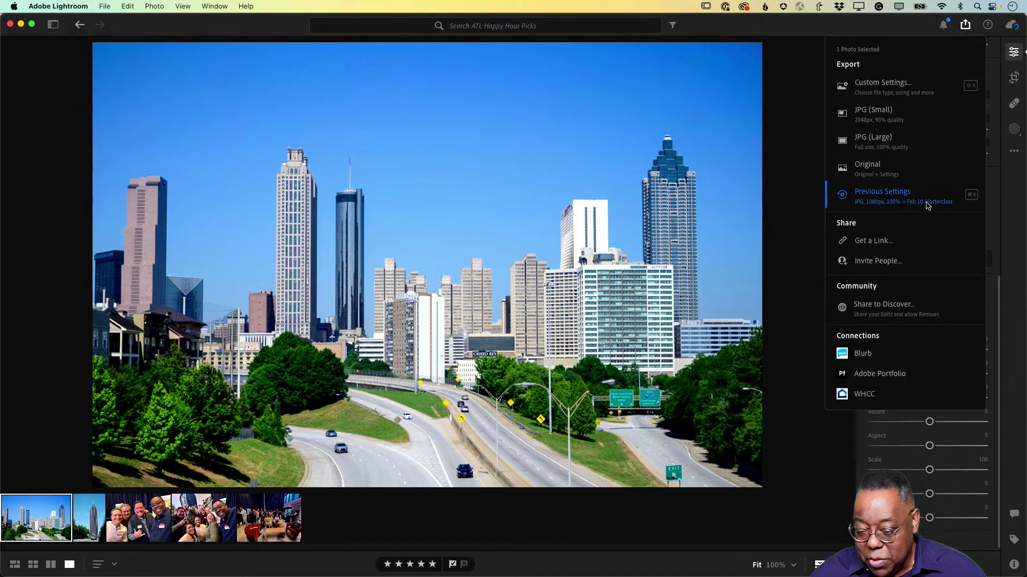
pyautogui.click(902, 307)
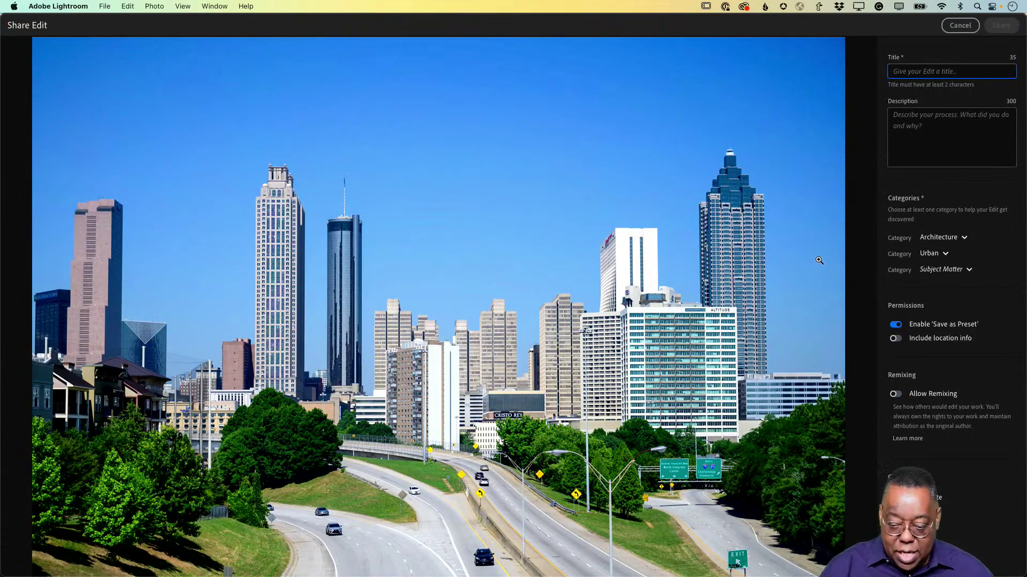
pyautogui.write('Downt')
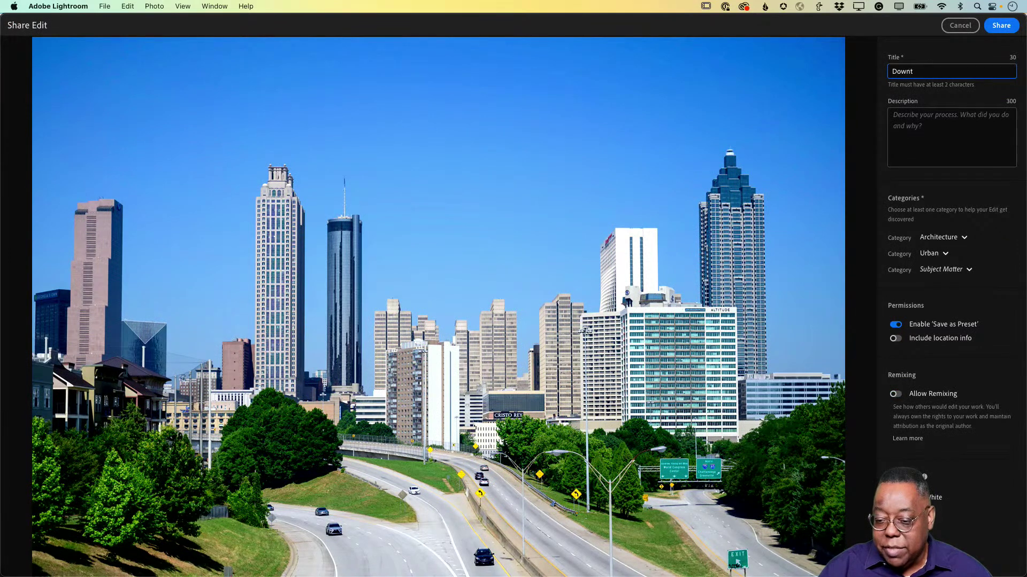
pyautogui.write('own Atlanta')
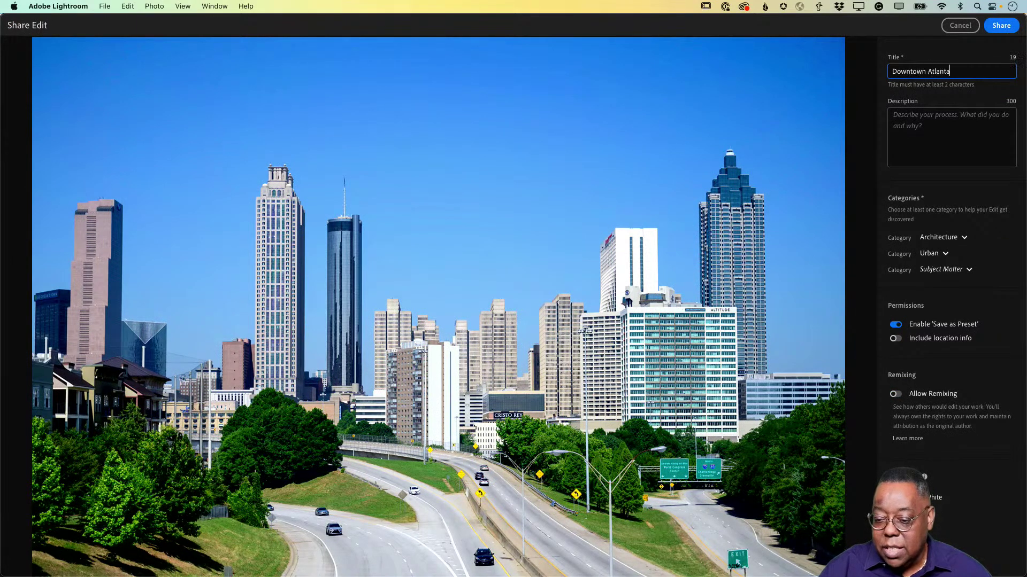
pyautogui.write(' GA')
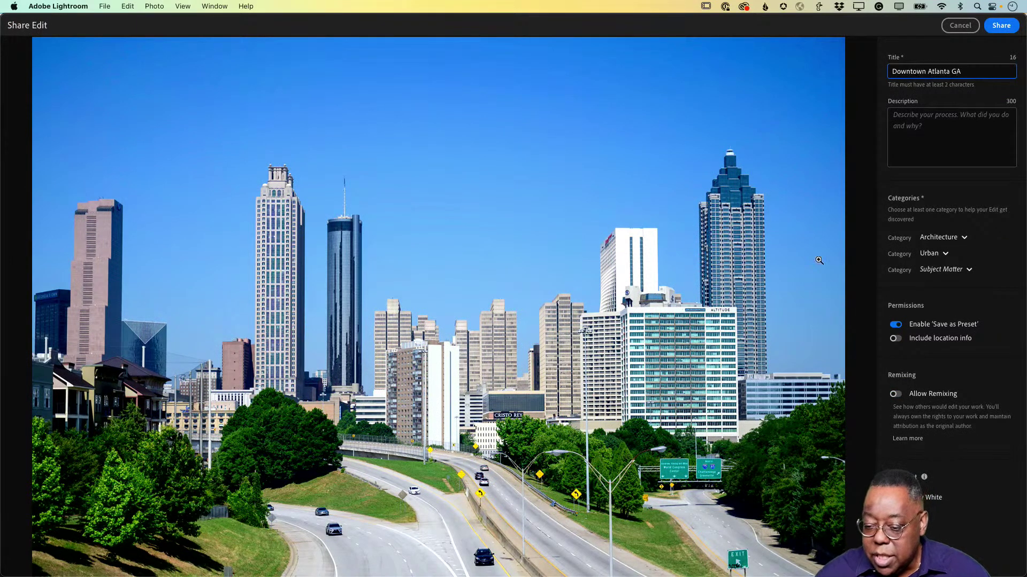
# Fill in the skyline edit's description with "Standing on the Jackson Street Bridge"
pyautogui.click(939, 129)
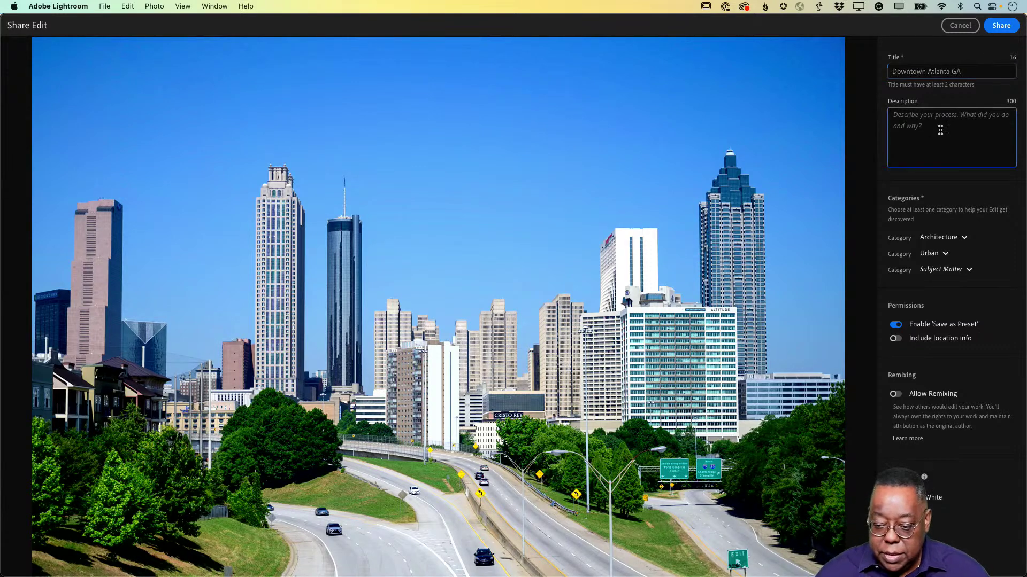
pyautogui.write('Stan')
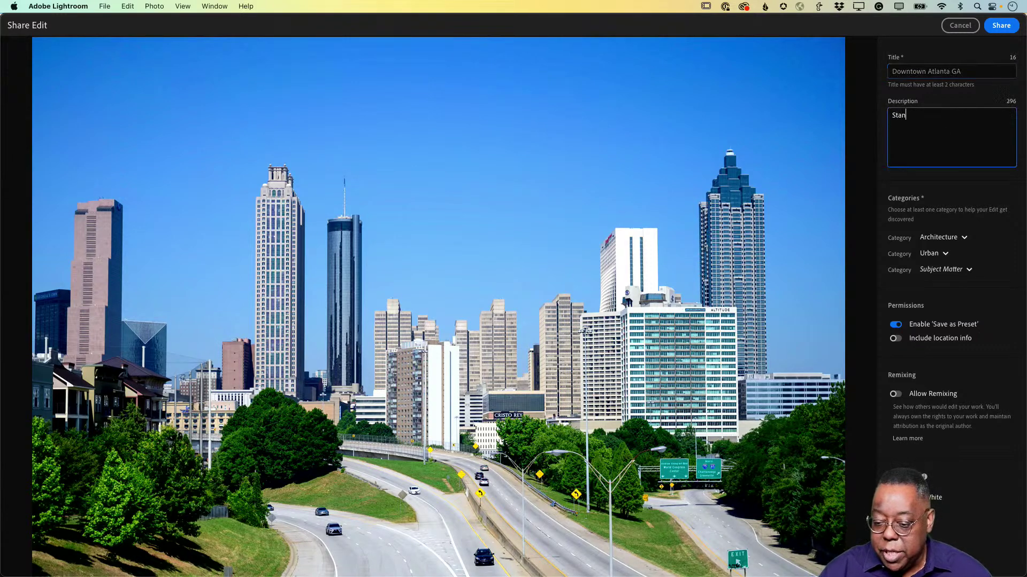
pyautogui.write('ding on the ')
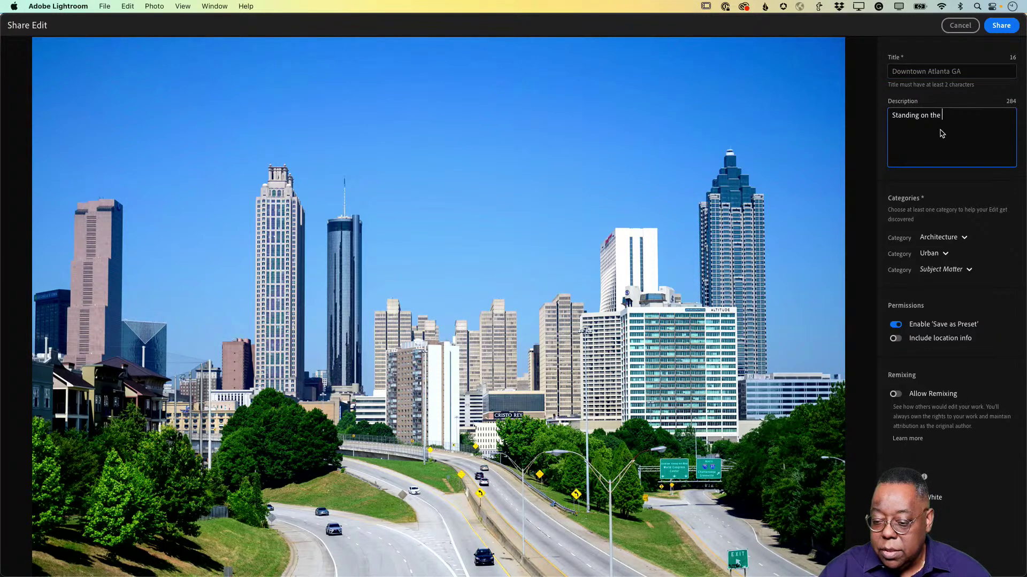
pyautogui.write('Jackson ')
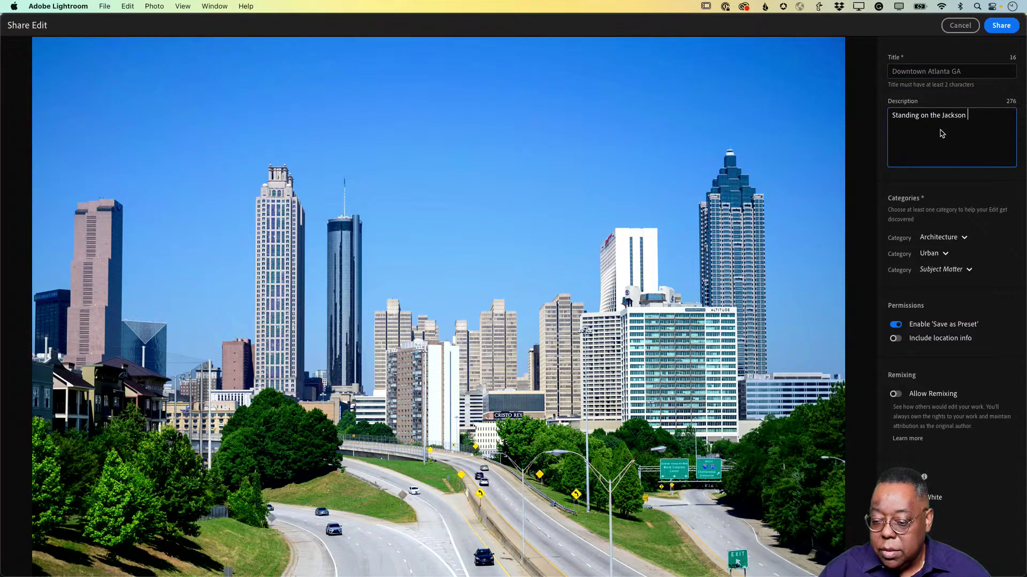
pyautogui.write('Street Brid')
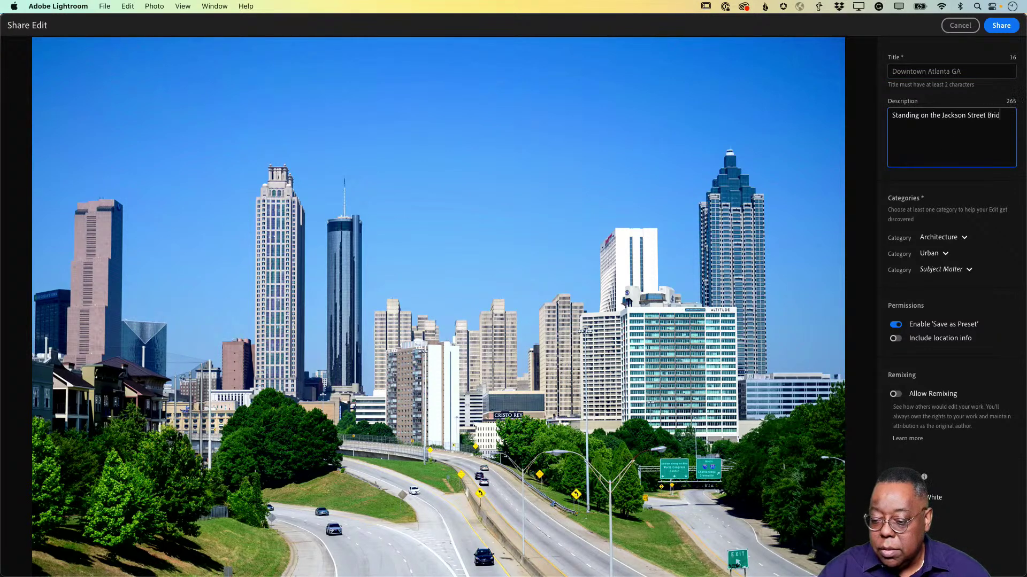
pyautogui.write('ge')
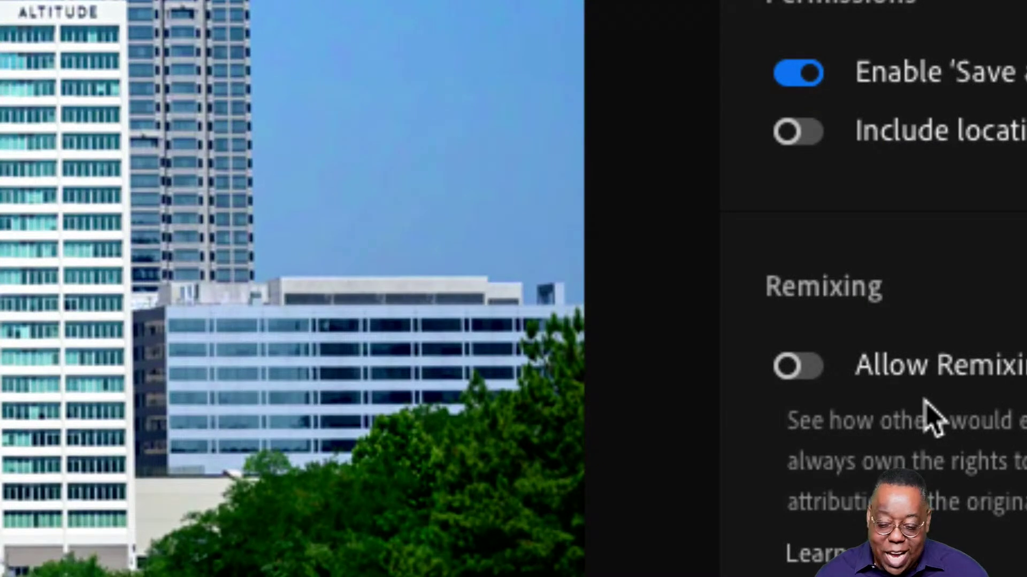
# Allow remixing of the skyline edit and share it to Discover
pyautogui.click(822, 372)
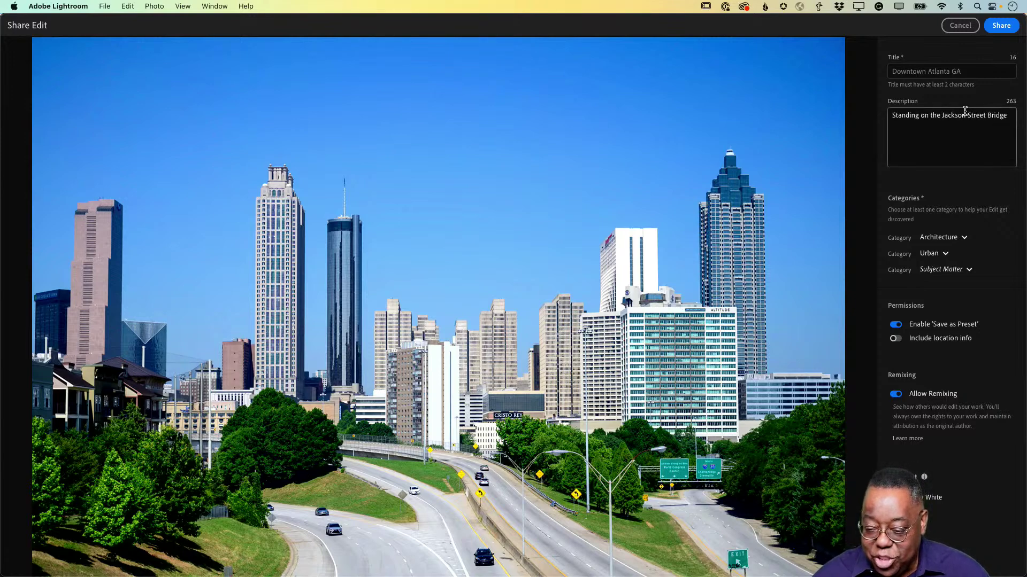
pyautogui.click(1001, 25)
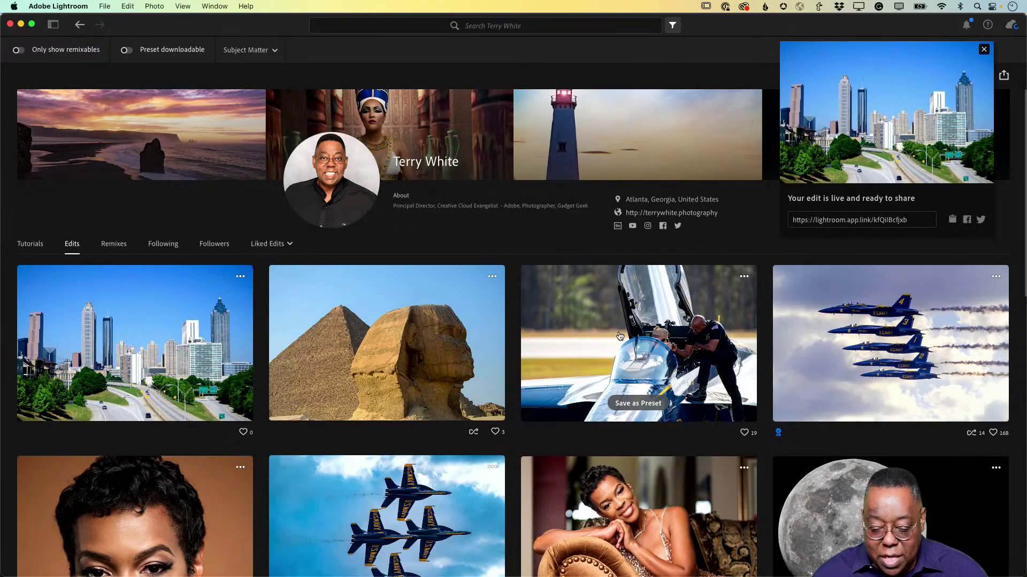
# Open the shared Blue Angels edit of four jets in formation and browse the remixes others made of it
pyautogui.scroll(-2, 499, 419)
pyautogui.scroll(-3, 499, 419)
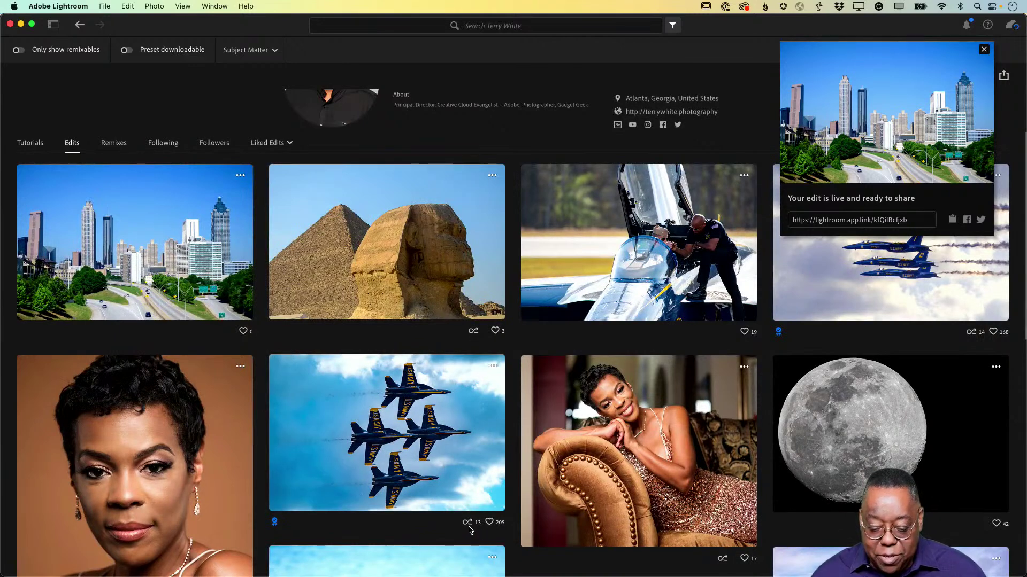
pyautogui.click(470, 497)
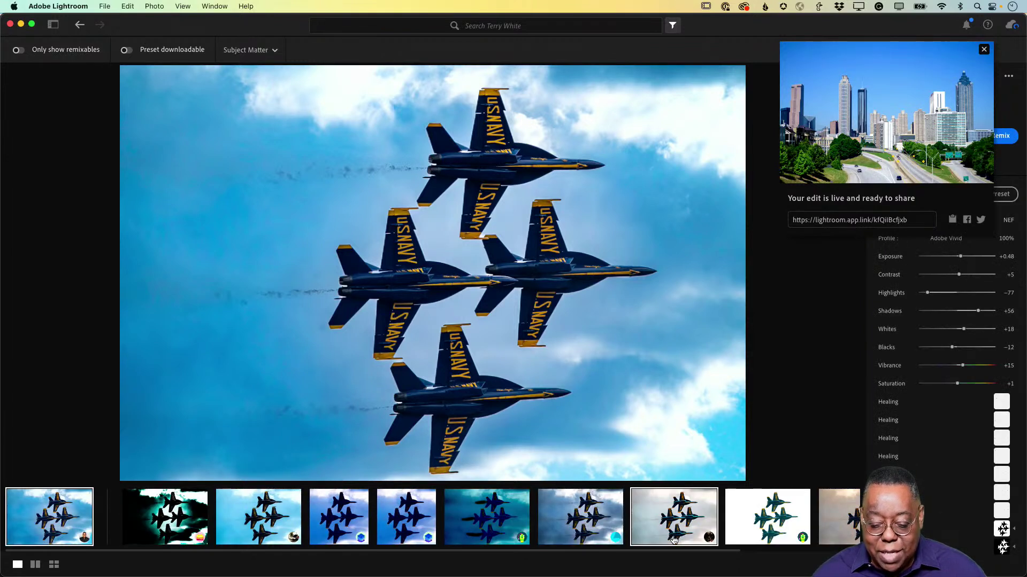
pyautogui.hscroll(5, 767, 534)
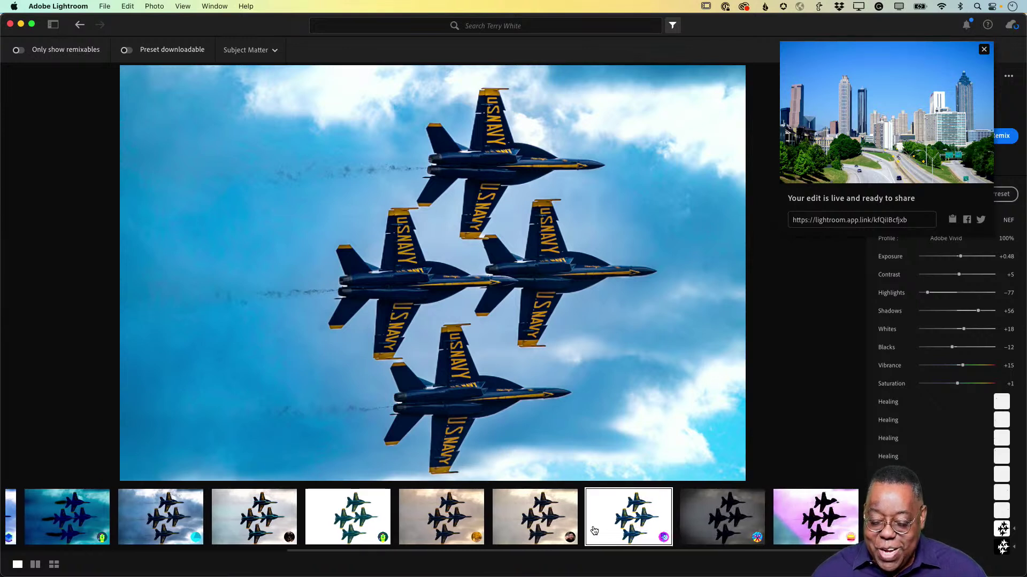
pyautogui.hscroll(-1, 587, 529)
pyautogui.hscroll(-6, 587, 529)
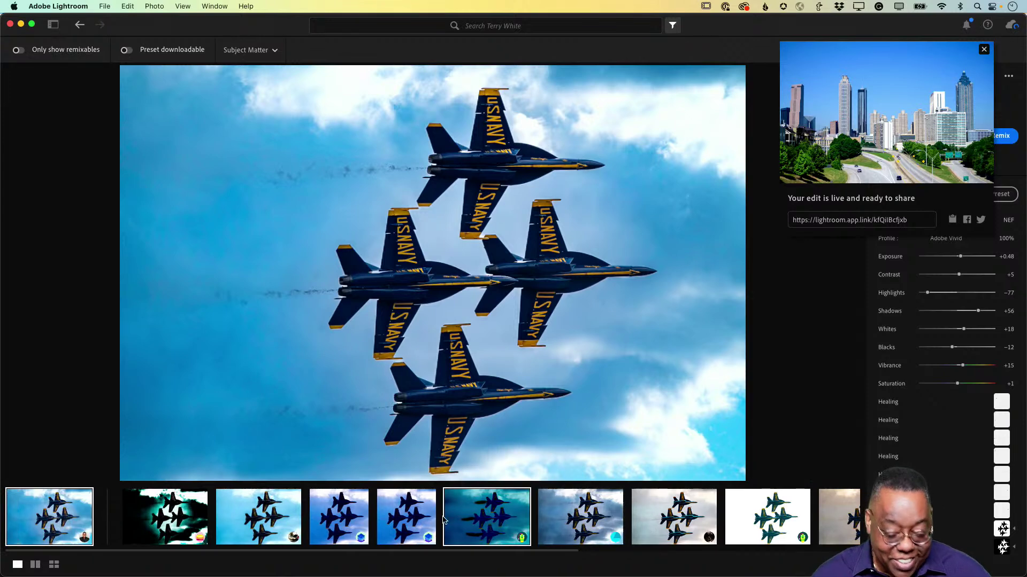
# View several community remixes of the Blue Angels photo, including the dark teal one, and return to the original edit
pyautogui.click(267, 518)
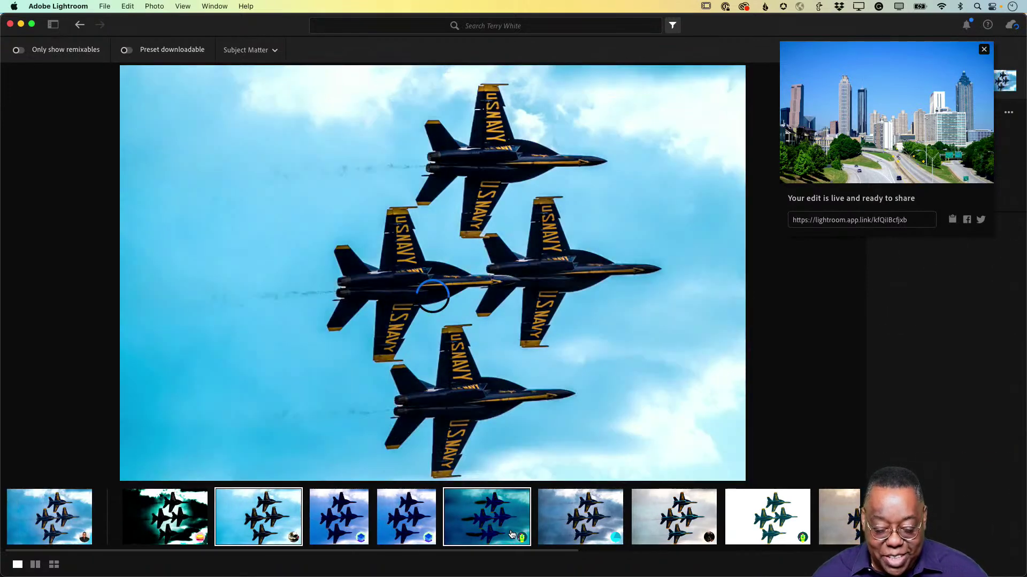
pyautogui.click(345, 510)
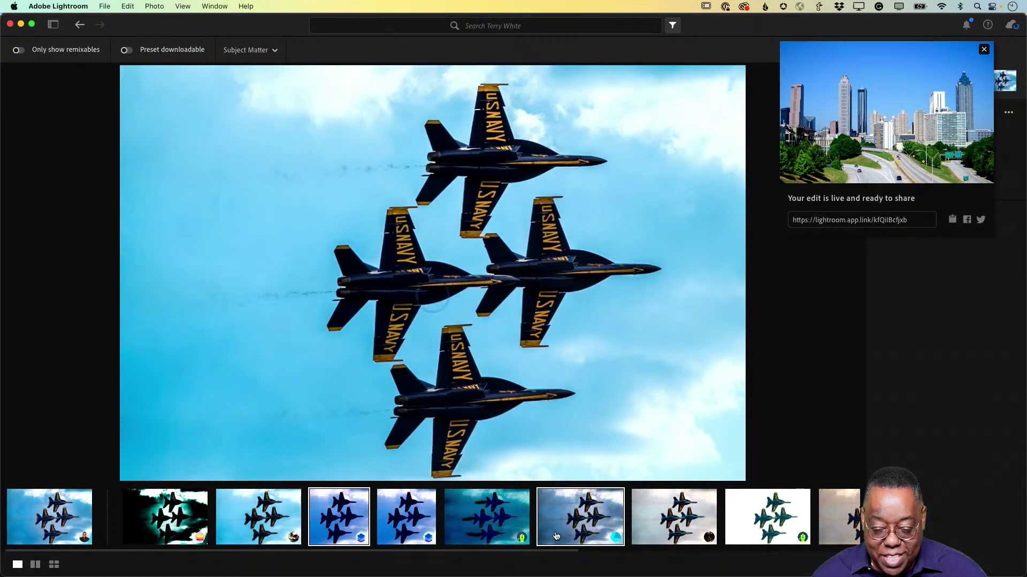
pyautogui.click(502, 523)
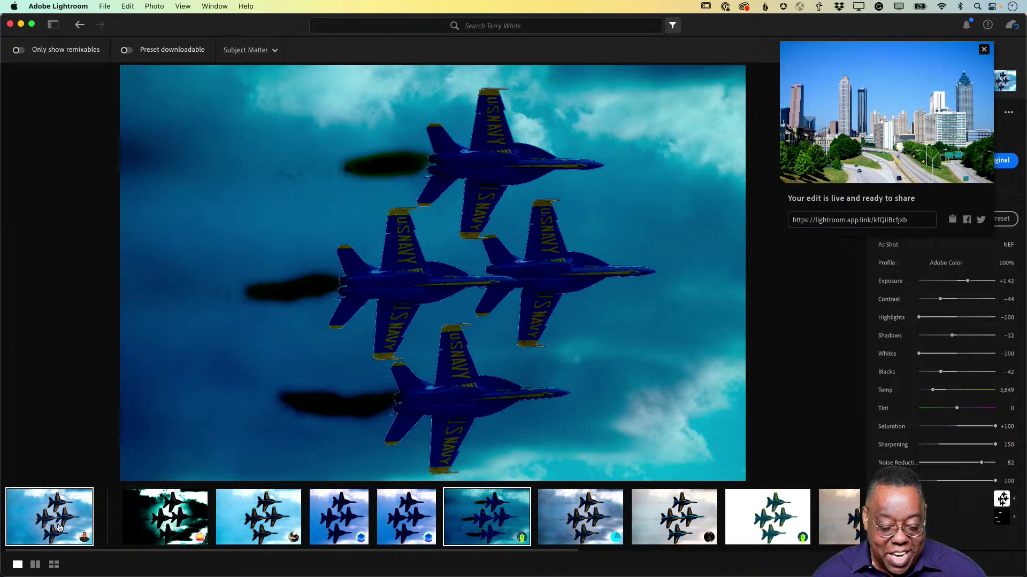
pyautogui.click(56, 528)
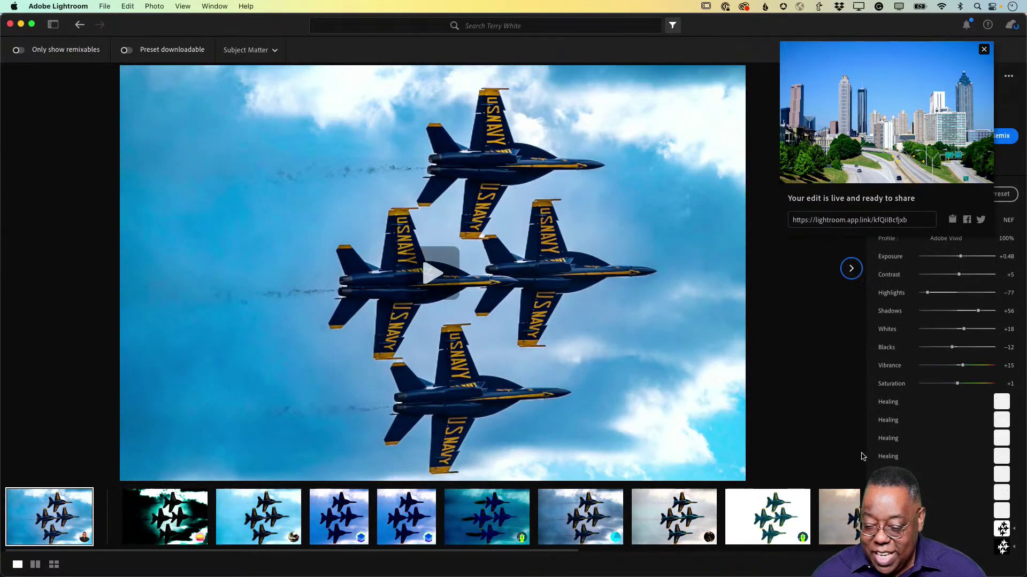
# Dismiss the live edit notice and review the Blue Angels edit's adjustments one by one, then replay the whole edit
pyautogui.click(983, 49)
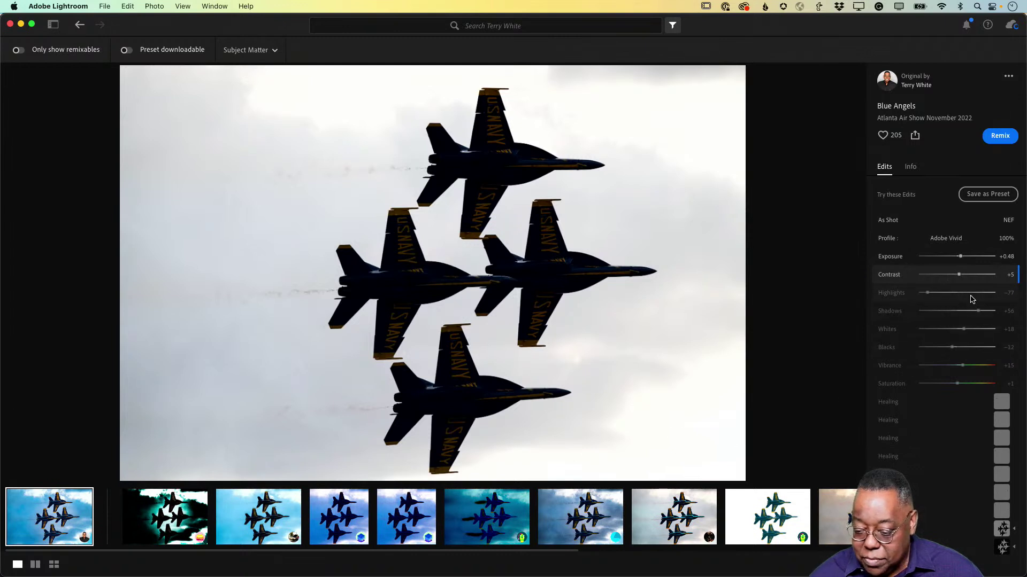
pyautogui.click(1019, 263)
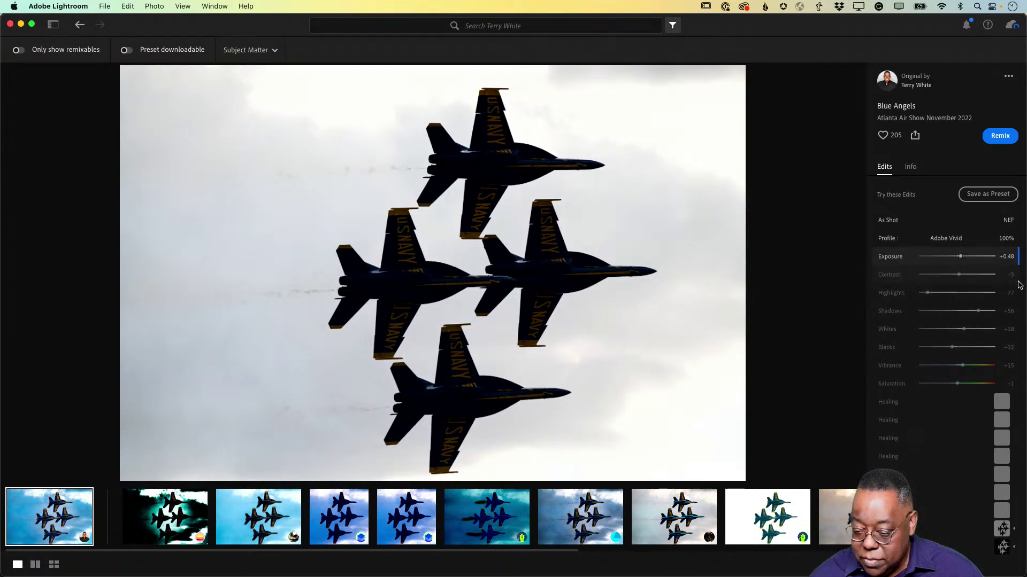
pyautogui.moveTo(1018, 278); pyautogui.dragTo(1016, 388)
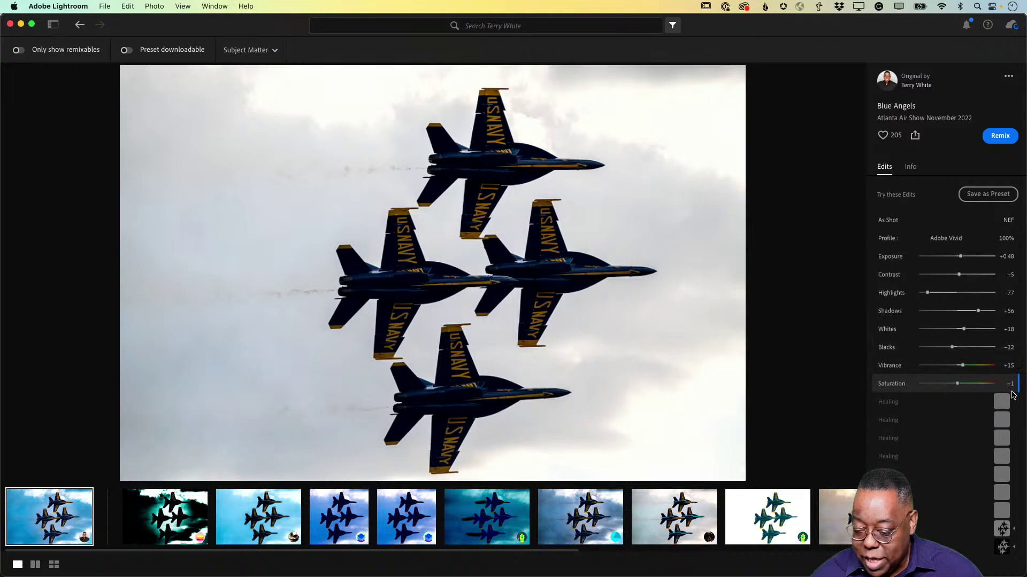
pyautogui.moveTo(401, 409)
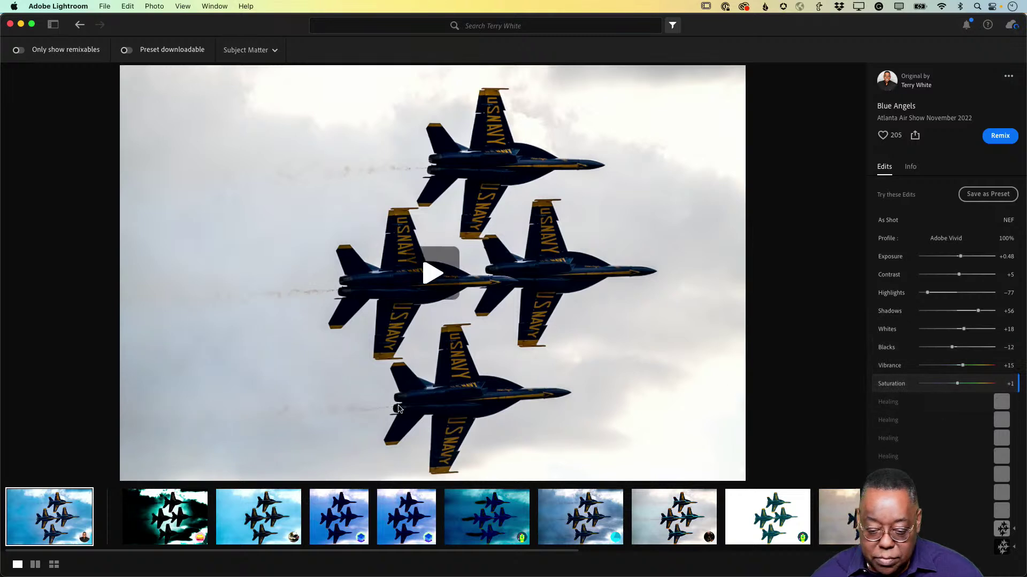
pyautogui.click(435, 274)
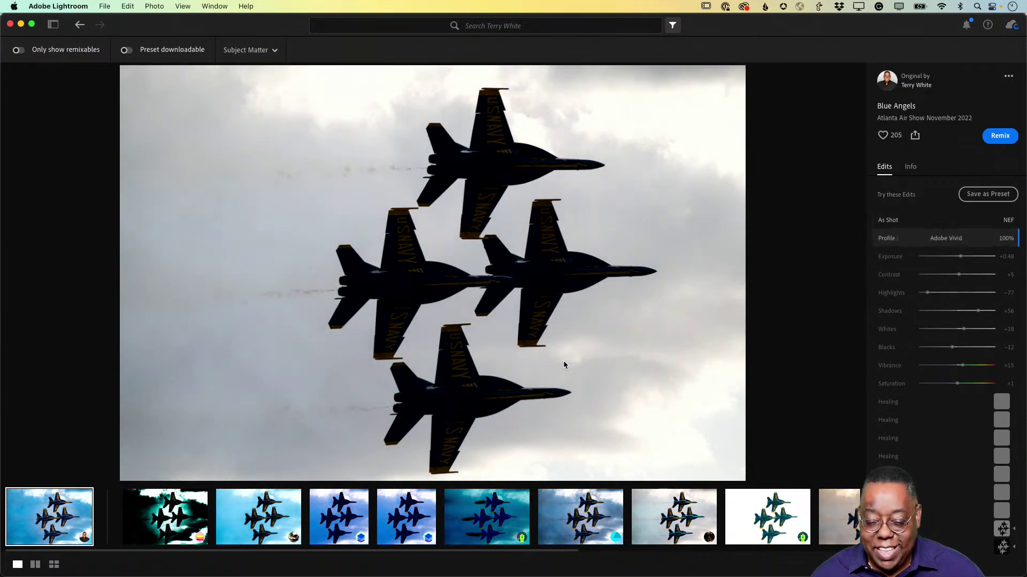
pyautogui.moveTo(551, 370)
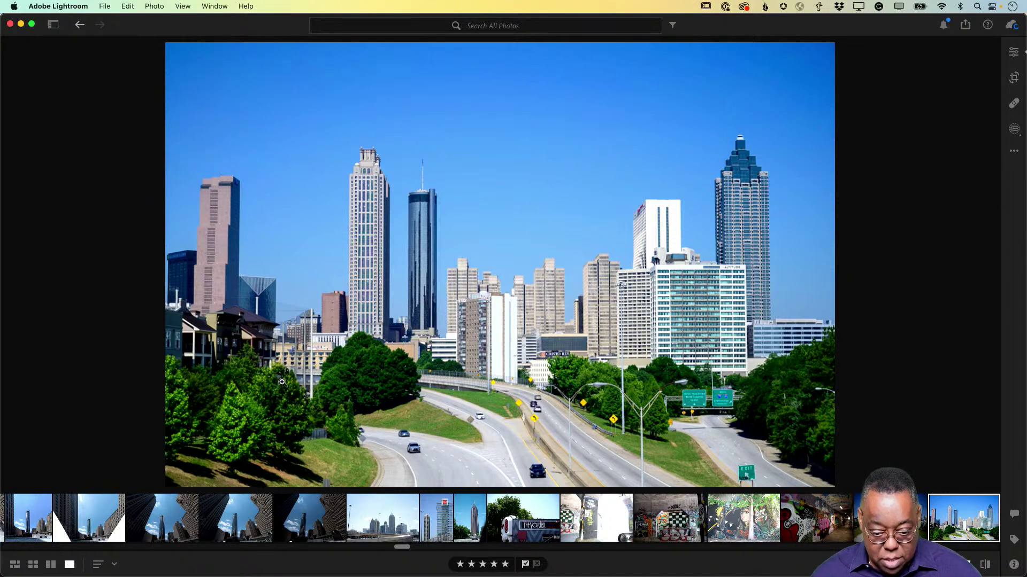
# Return to the Adobe ATL Happy Hour album and show its photos as a grid
pyautogui.click(53, 24)
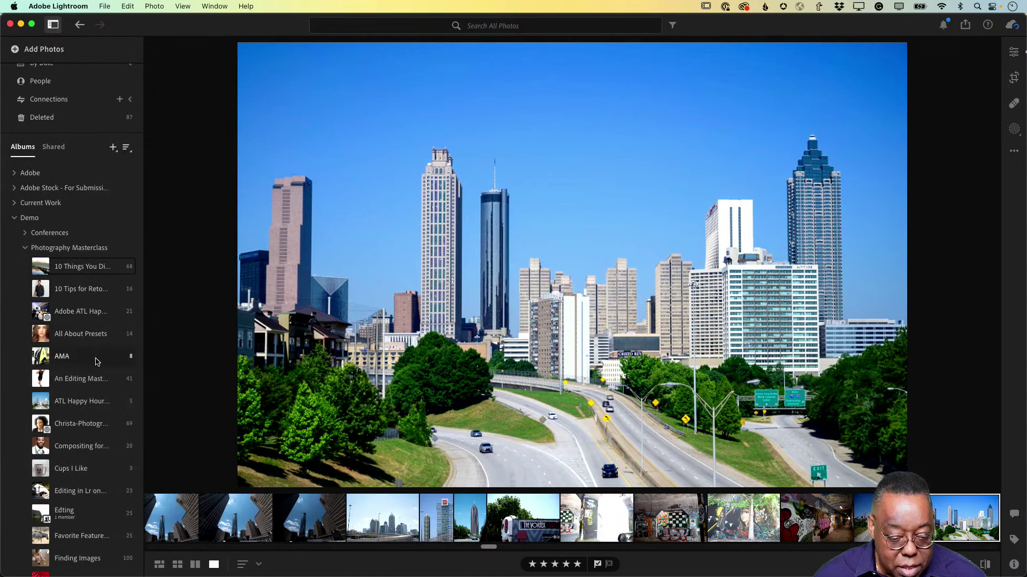
pyautogui.click(92, 316)
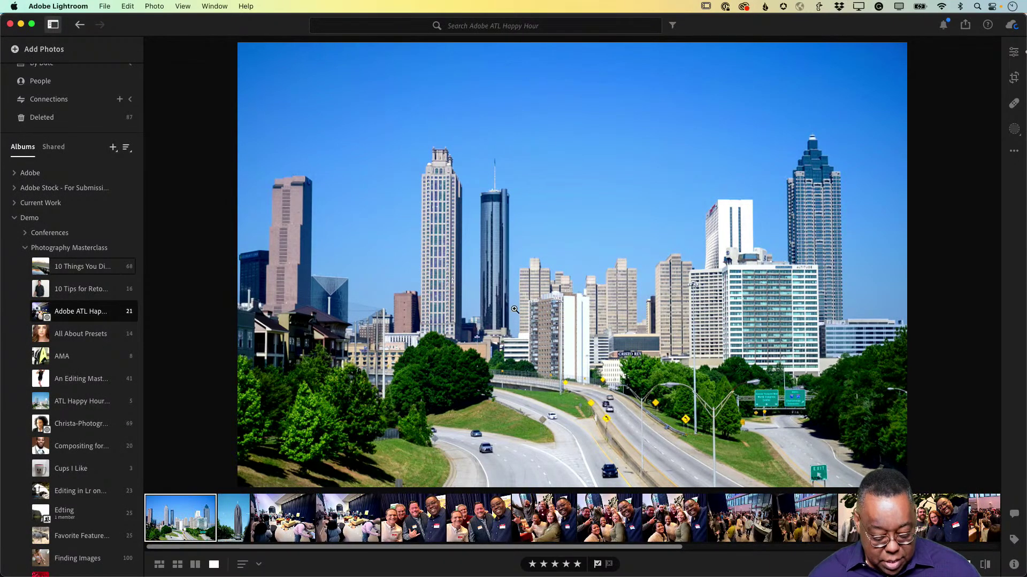
pyautogui.press('g')
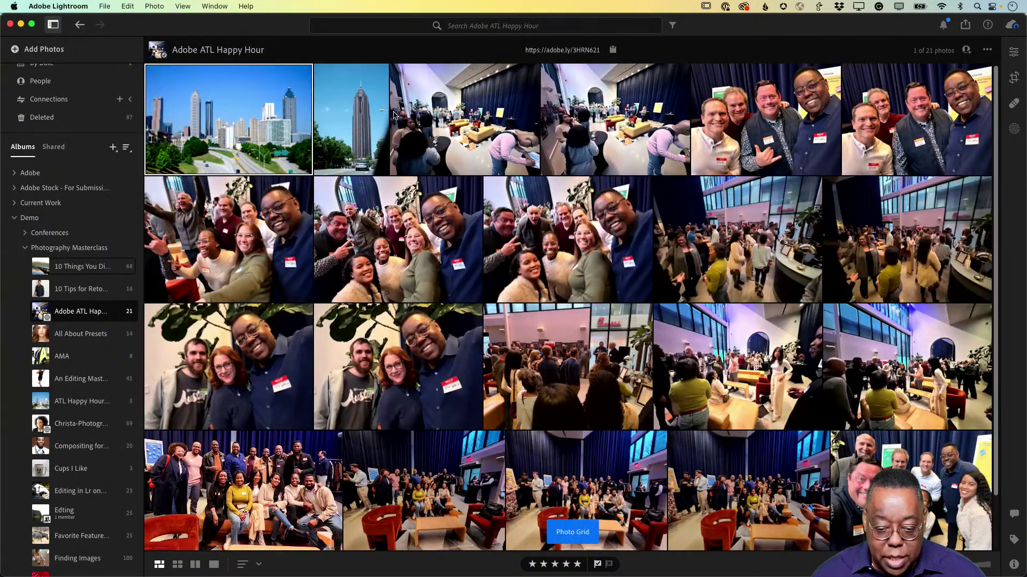
# Try to open the album's tall skyscraper photo for editing in Photoshop, cancelling rather than using the smart preview
pyautogui.click(373, 128)
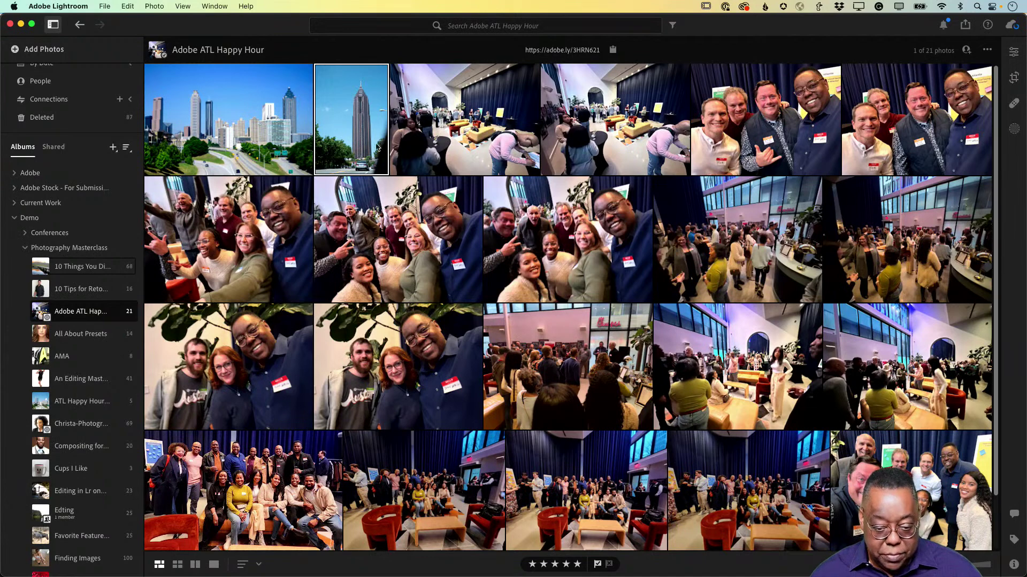
pyautogui.rightClick(368, 129)
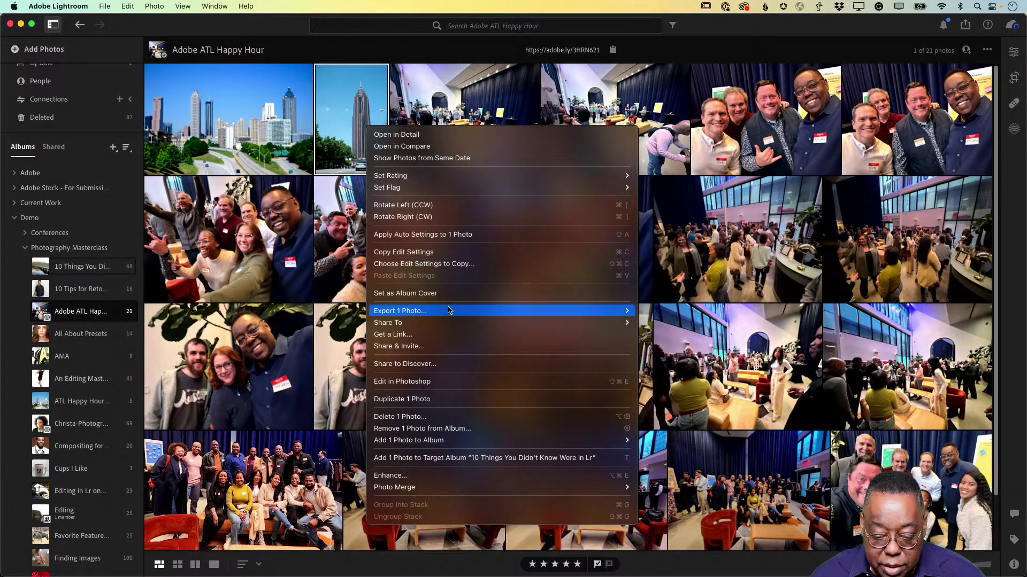
pyautogui.moveTo(448, 313)
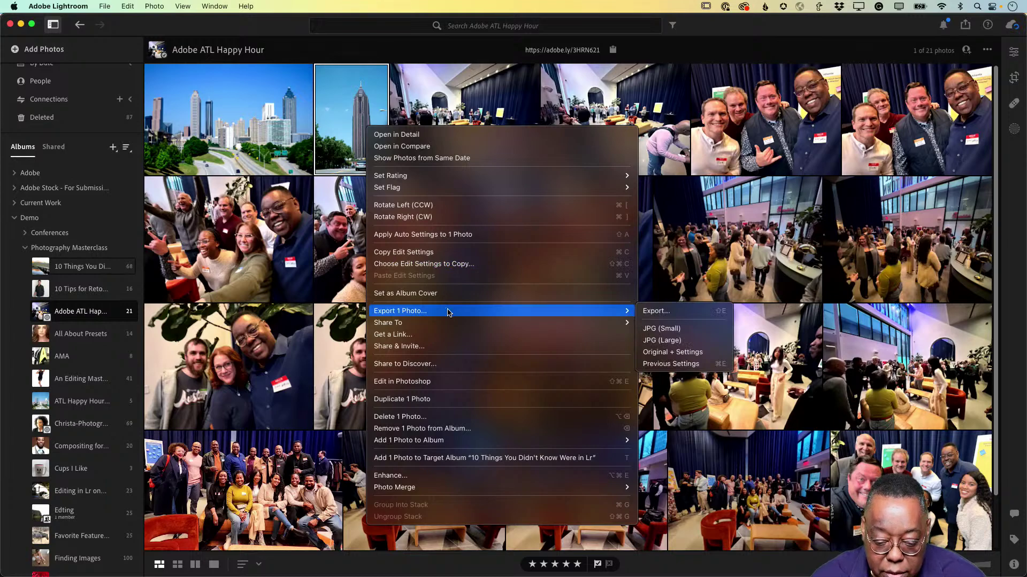
pyautogui.click(452, 383)
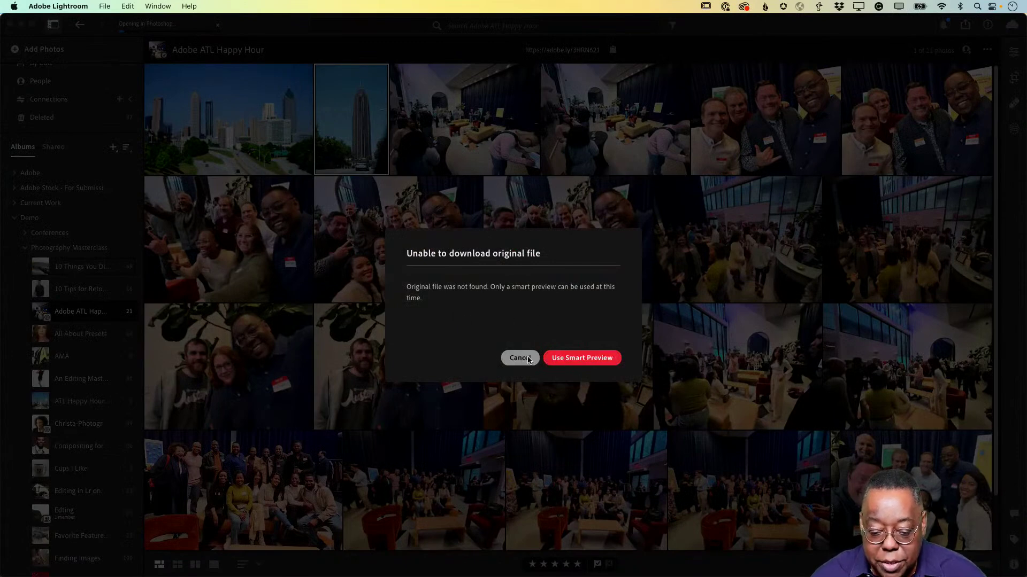
pyautogui.click(519, 359)
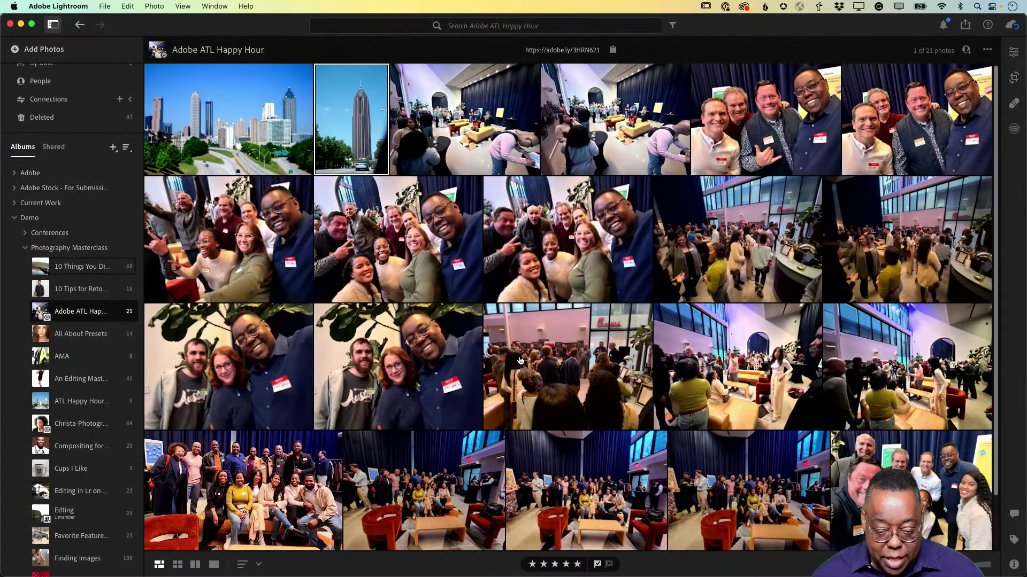
# Switch to Lightroom Classic and open the tall skyscraper photo _TLW1154 in Photoshop
pyautogui.press('super+Tab')
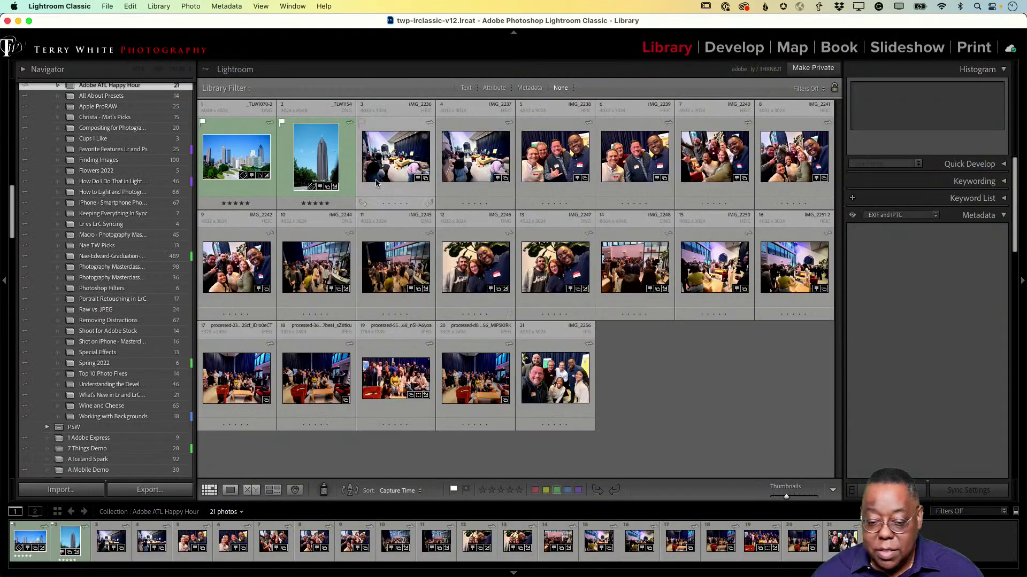
pyautogui.click(318, 157)
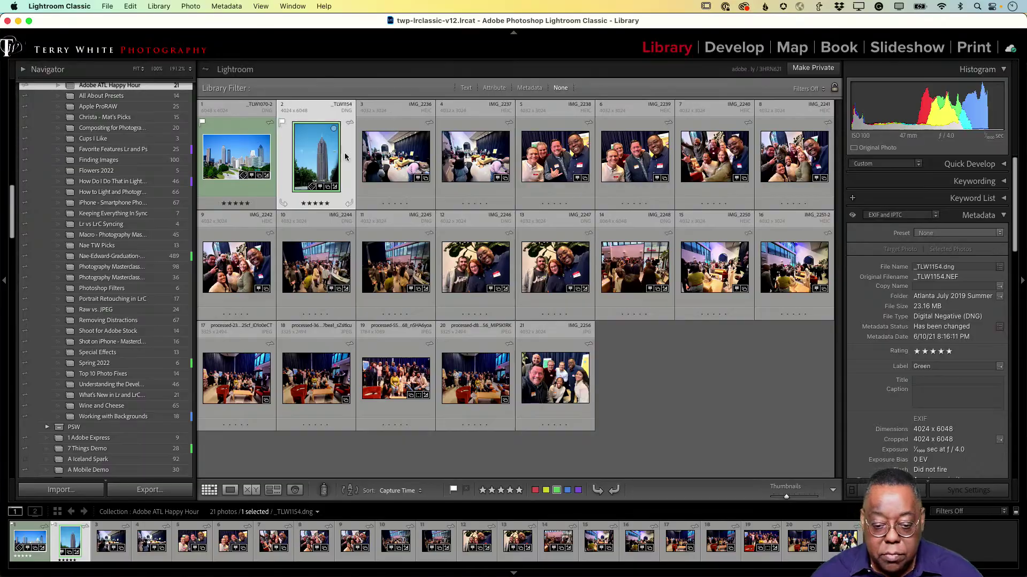
pyautogui.press('super+Tab')
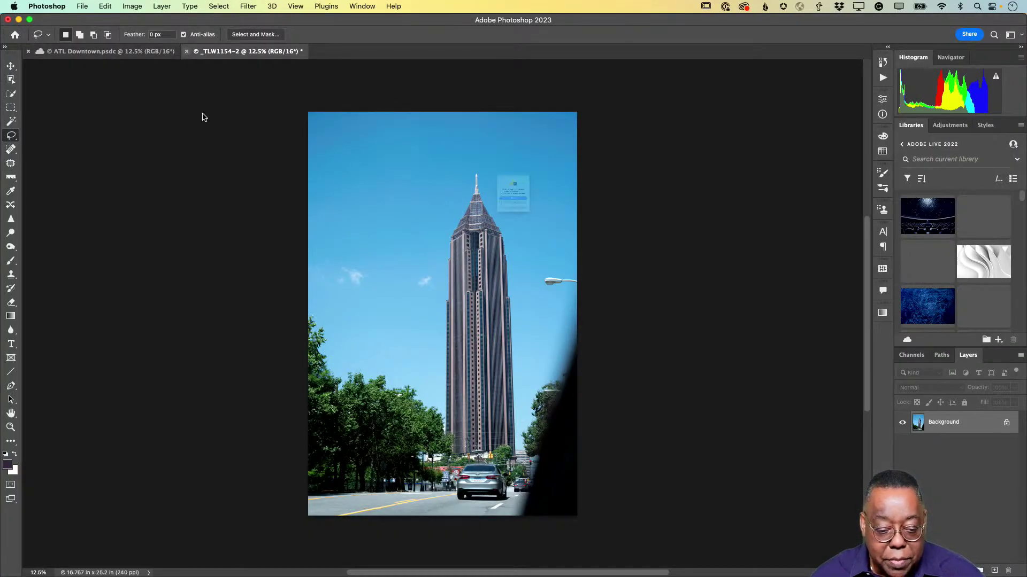
# Close the duplicate _TLW1154-2 document, and create and copy a Share for review link to ATL Downtown that lets anyone comment
pyautogui.click(537, 234)
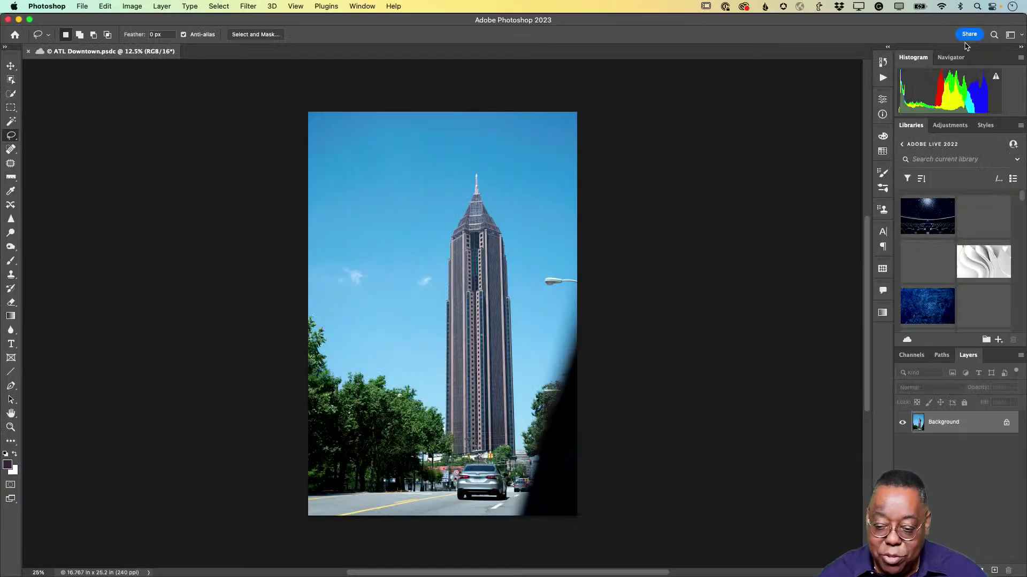
pyautogui.click(967, 37)
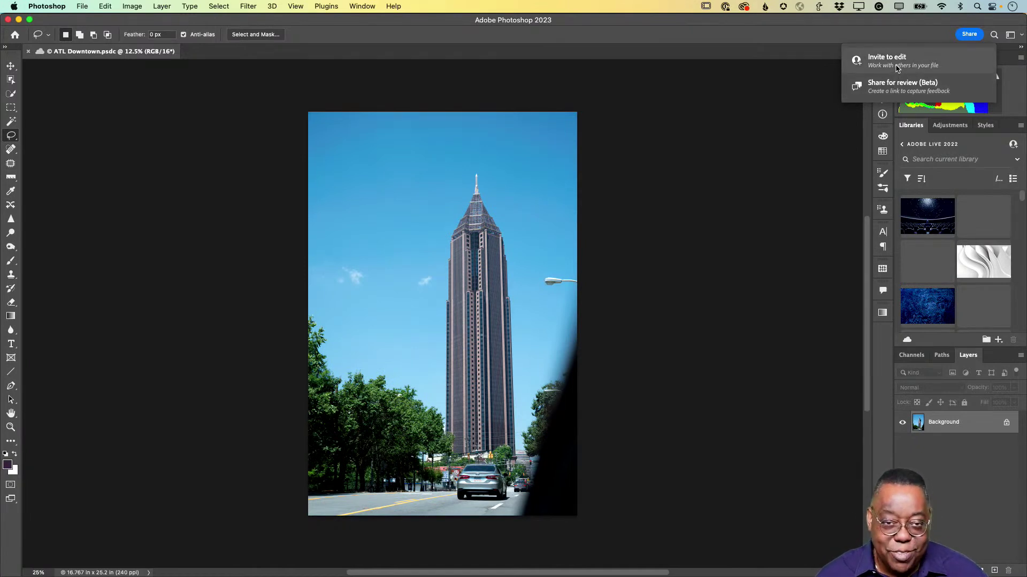
pyautogui.click(897, 95)
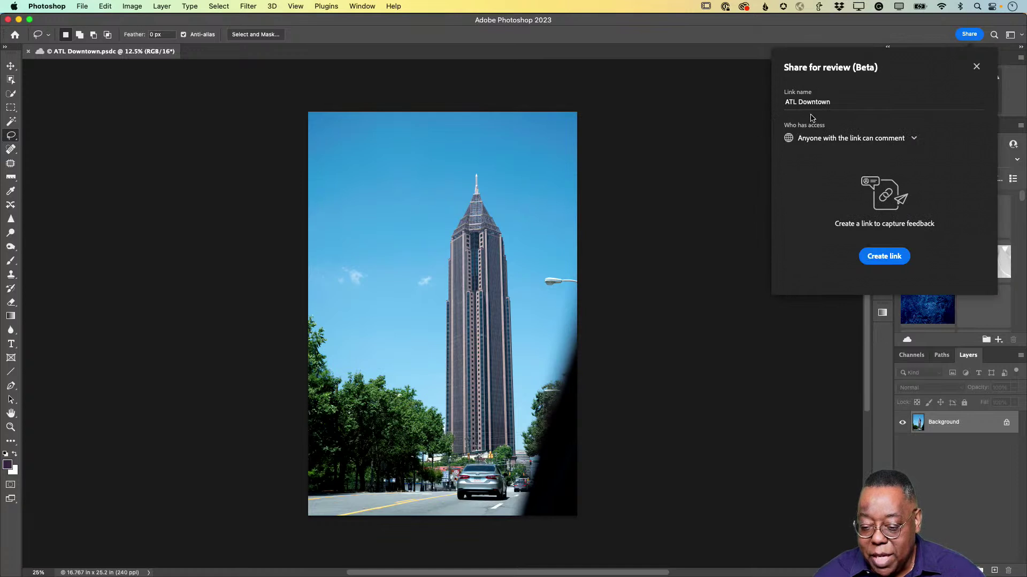
pyautogui.click(869, 258)
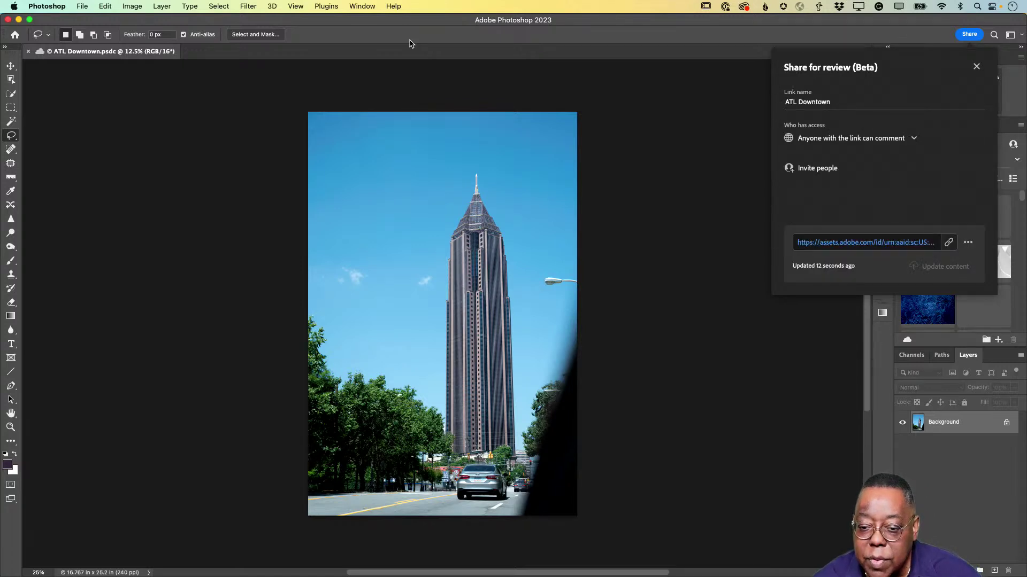
pyautogui.click(949, 244)
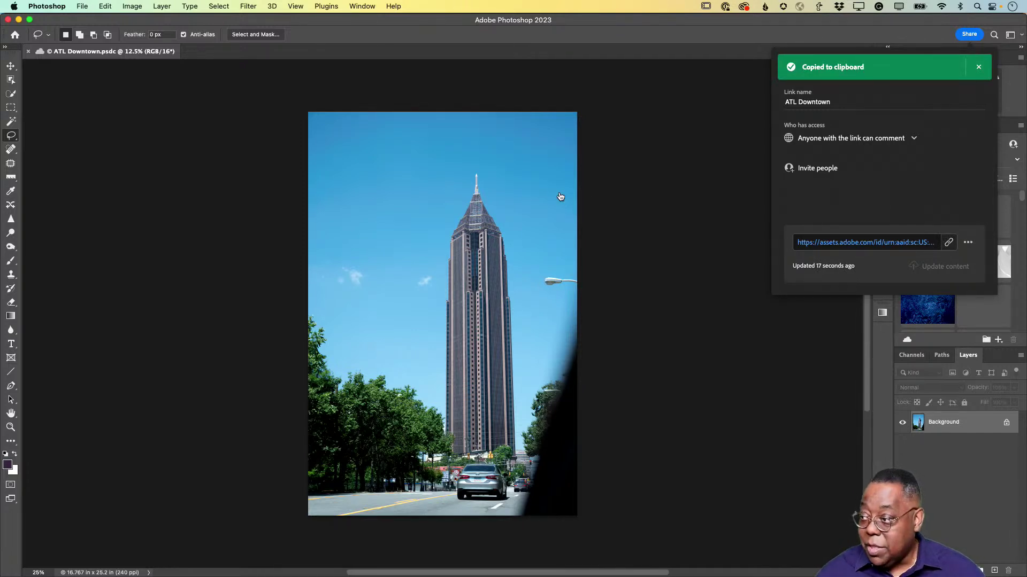
# Switch to Safari and open the copied ATL Downtown review link in a new private window
pyautogui.press('super+Tab')
pyautogui.press('super+shift+n')
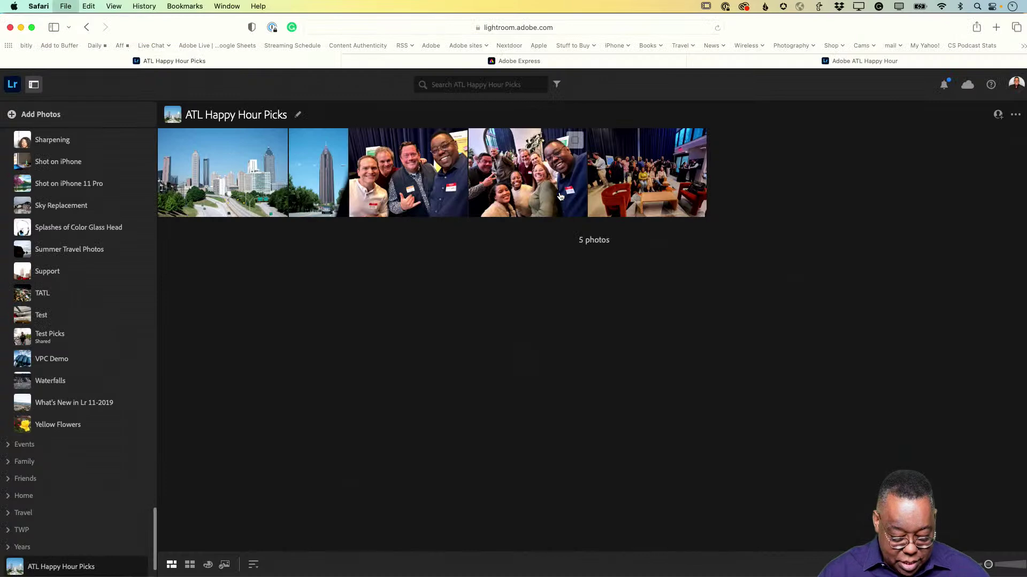
pyautogui.press('super+v')
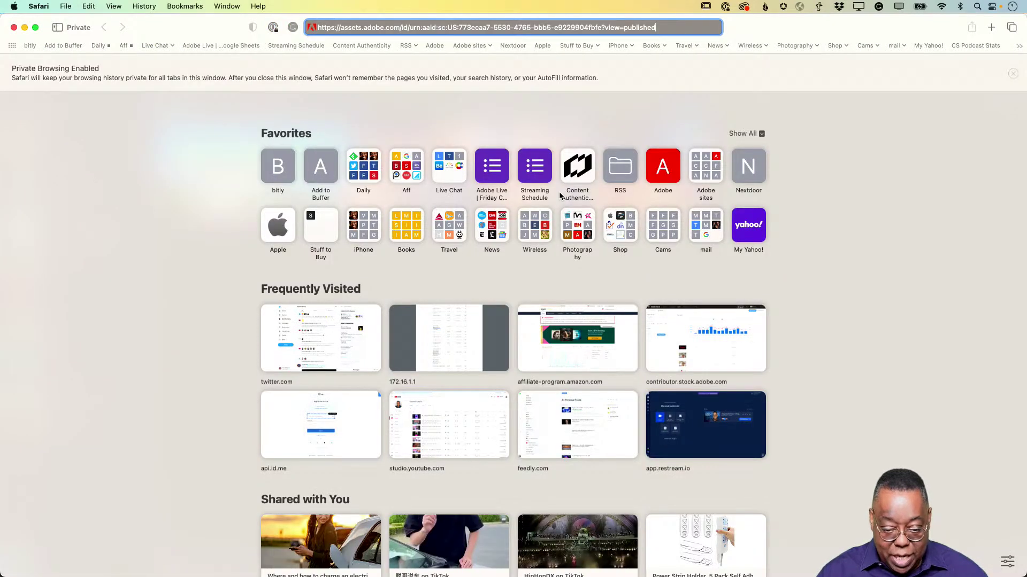
pyautogui.press('Return')
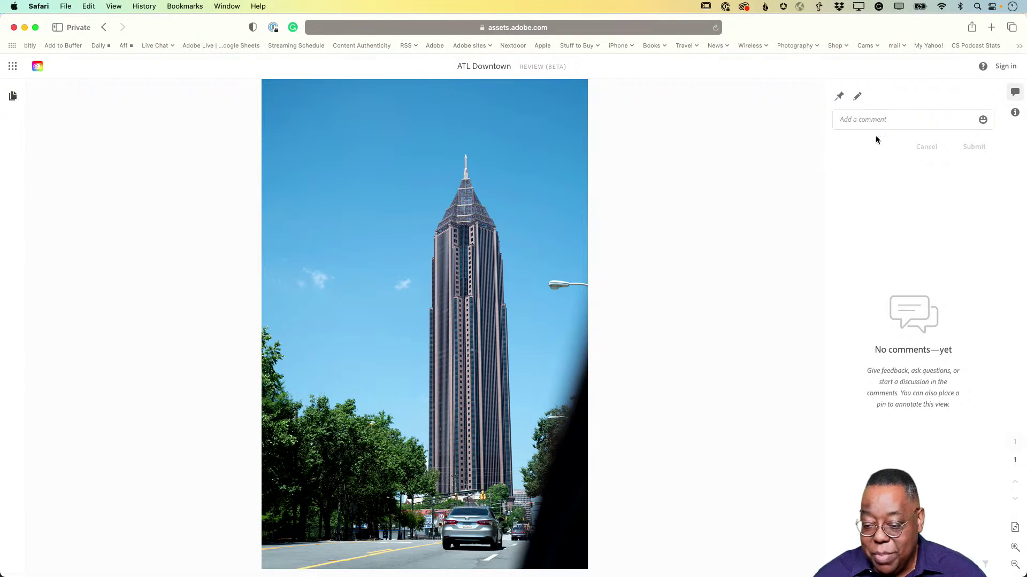
# Pin a comment reading "Put another cloud here" to the open sky beside the skyscraper and submit it
pyautogui.click(837, 102)
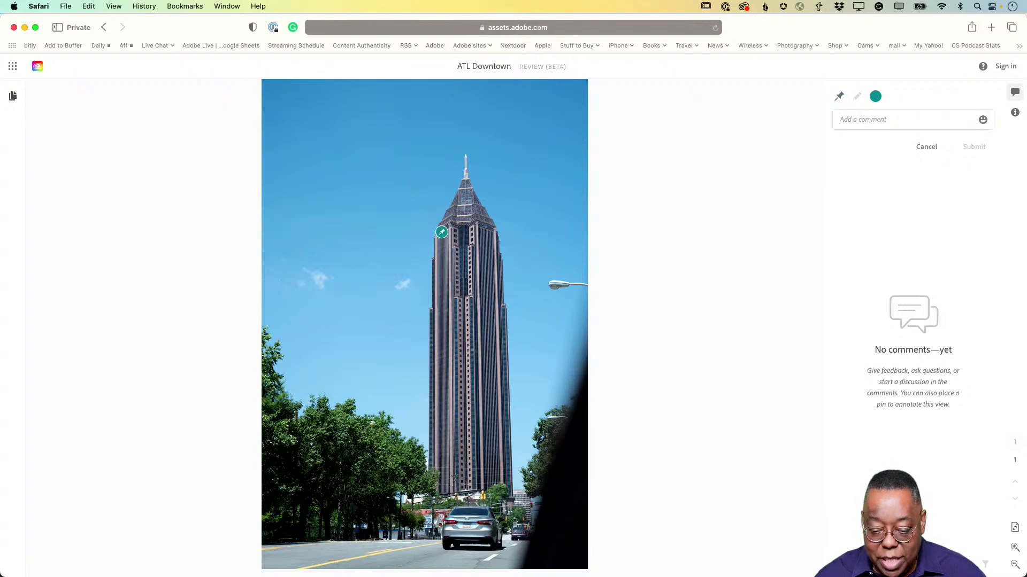
pyautogui.click(346, 218)
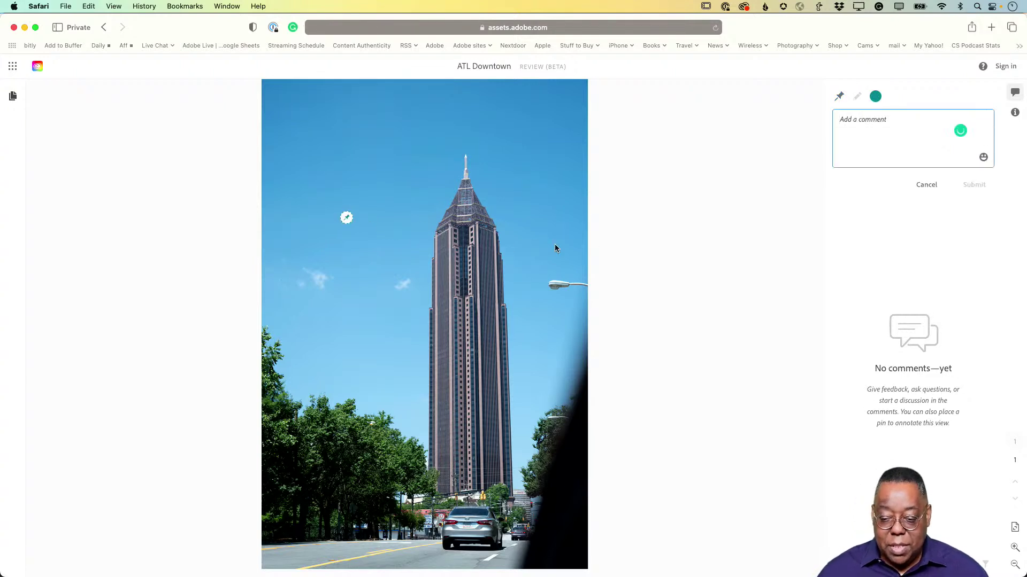
pyautogui.write('Put a')
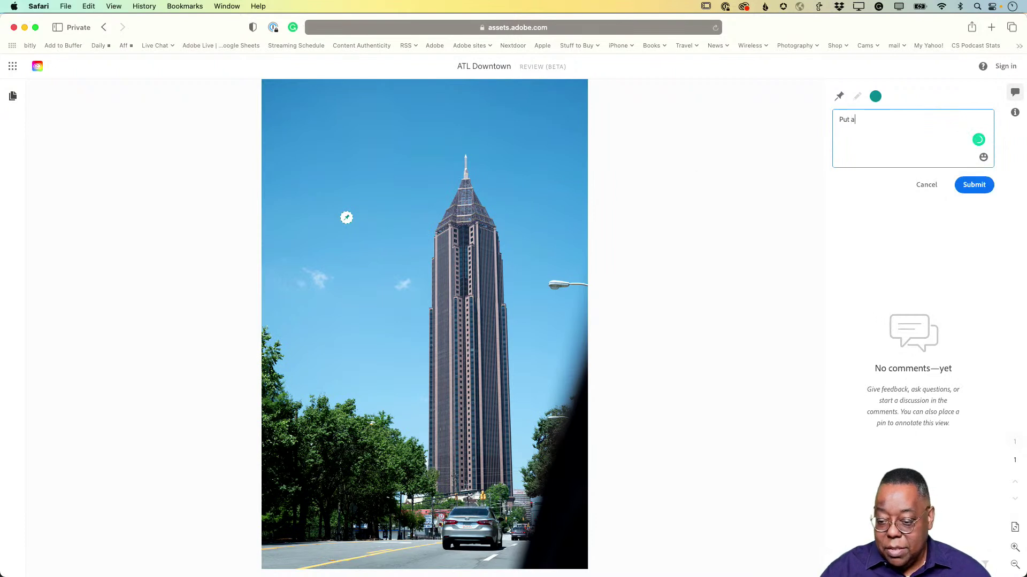
pyautogui.write('nother clo')
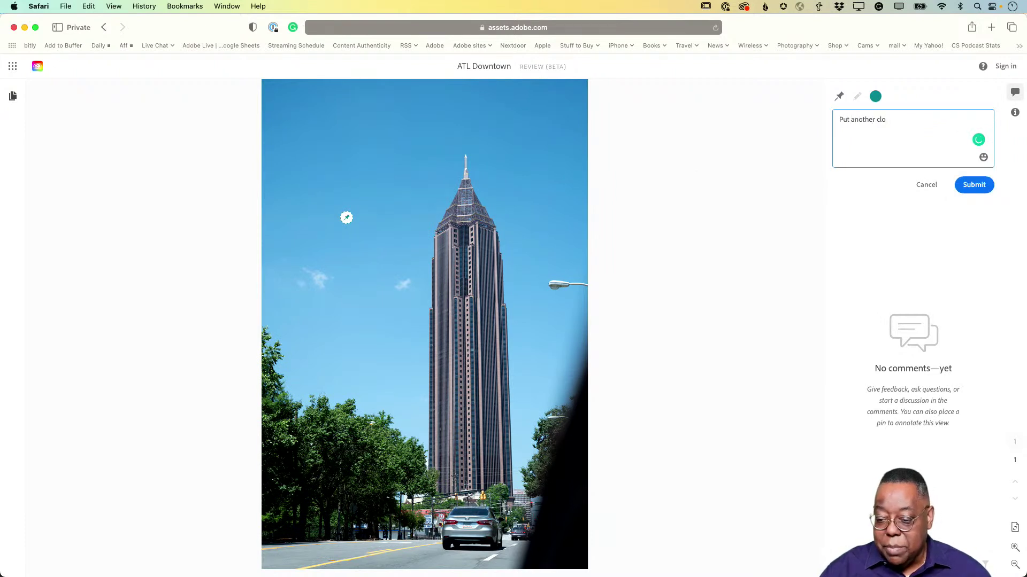
pyautogui.write('ud her')
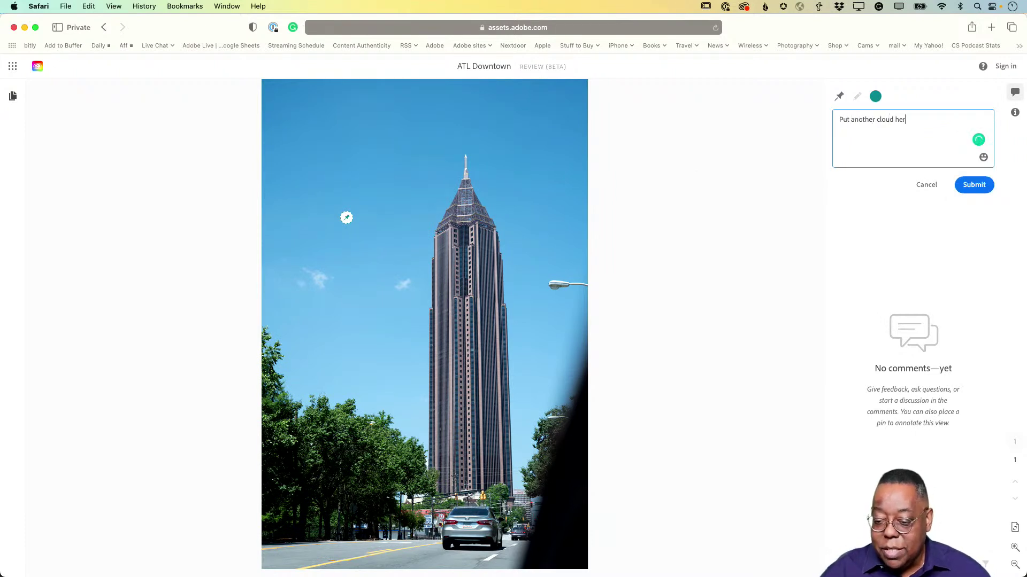
pyautogui.write('e')
pyautogui.click(972, 184)
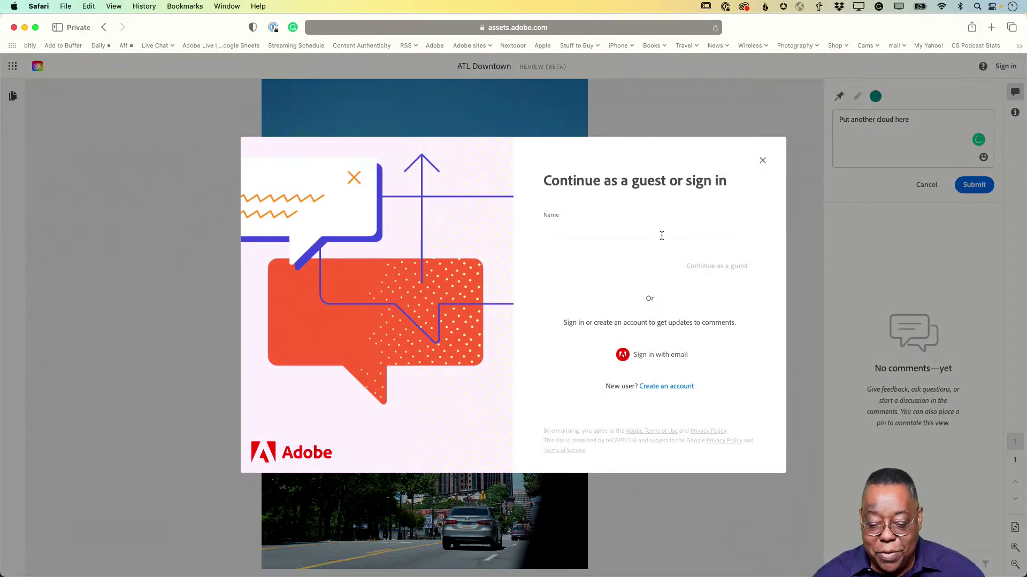
# Enter the reviewer's name and continue as a guest to post the comment
pyautogui.click(646, 233)
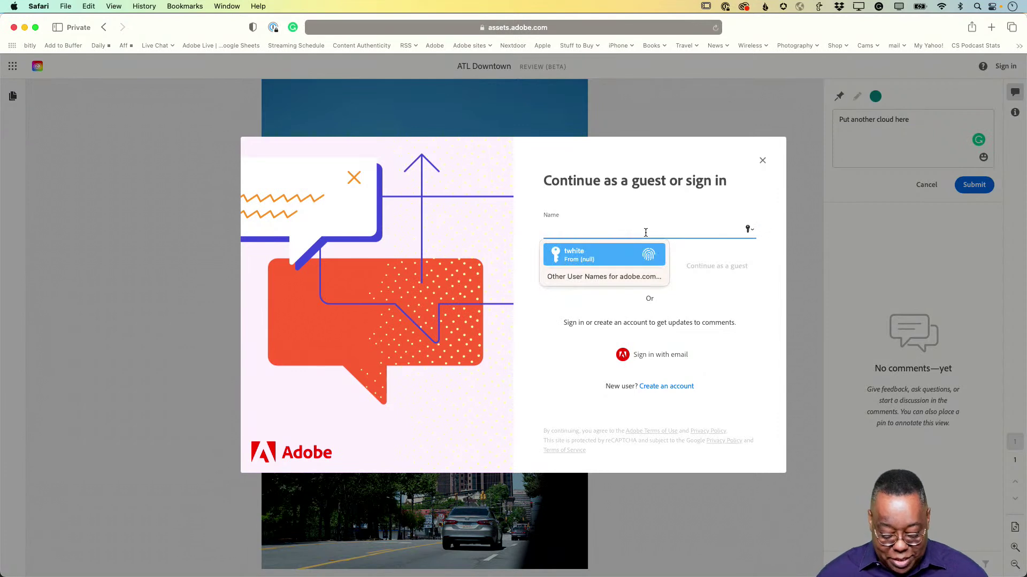
pyautogui.write('Jack ')
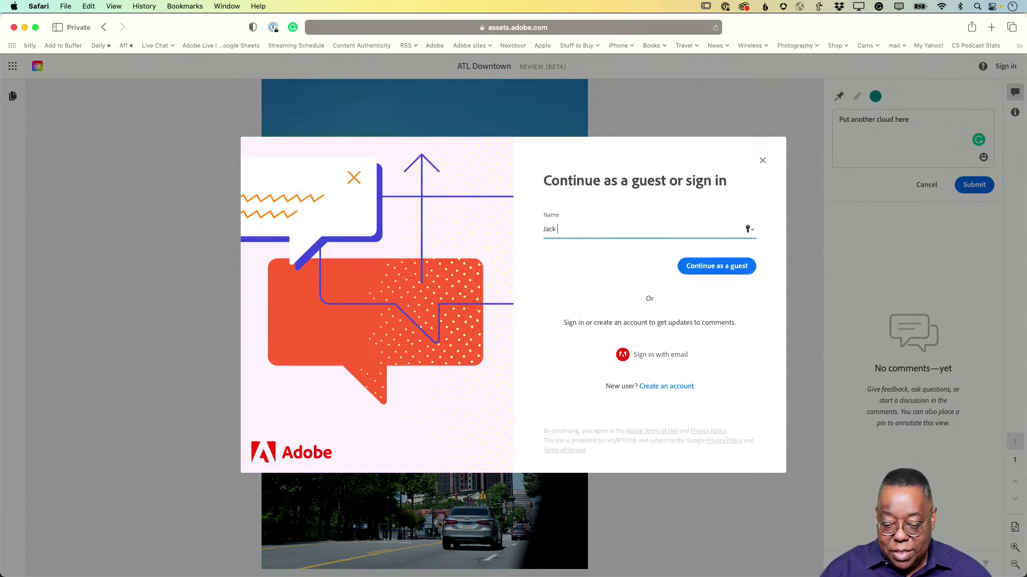
pyautogui.write('Bower')
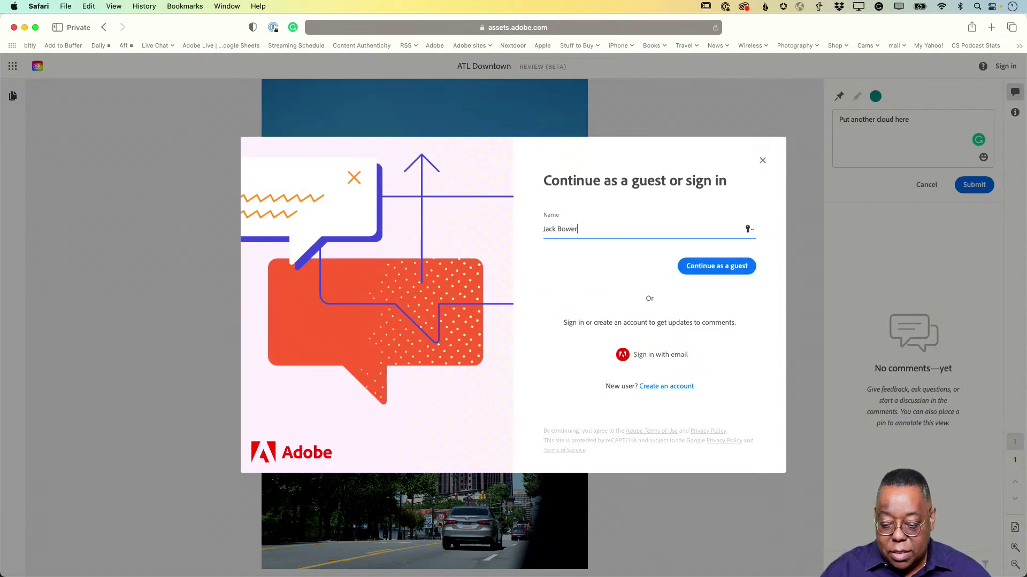
pyautogui.click(700, 272)
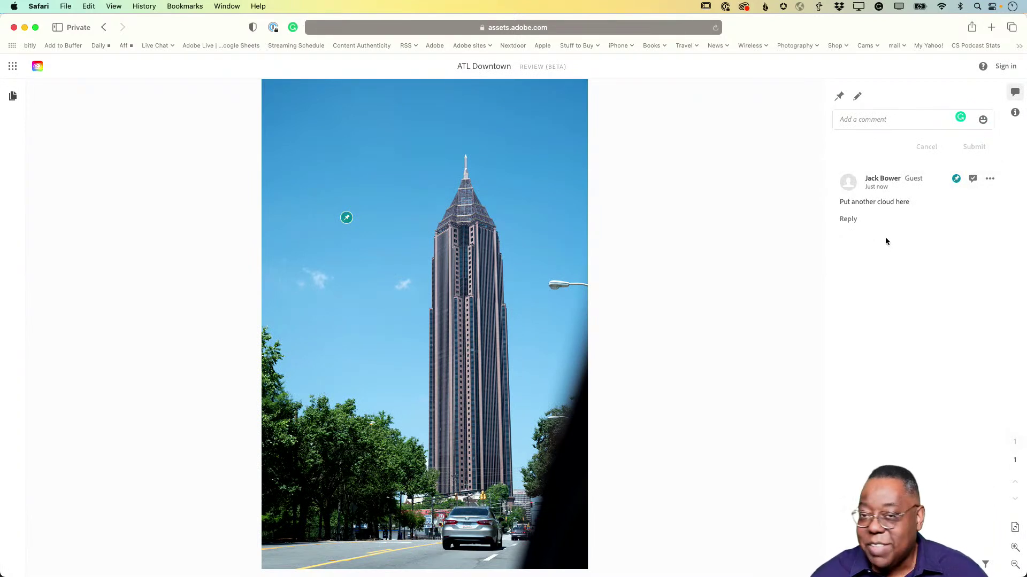
# Draw an outline around the dark shape beside the road and submit the comment "this looks bad" with it
pyautogui.click(858, 96)
pyautogui.moveTo(581, 315)
pyautogui.mouseDown()
pyautogui.moveTo(510, 504)
pyautogui.moveTo(512, 557)
pyautogui.moveTo(600, 549)
pyautogui.moveTo(617, 414)
pyautogui.moveTo(580, 317)
pyautogui.mouseUp()
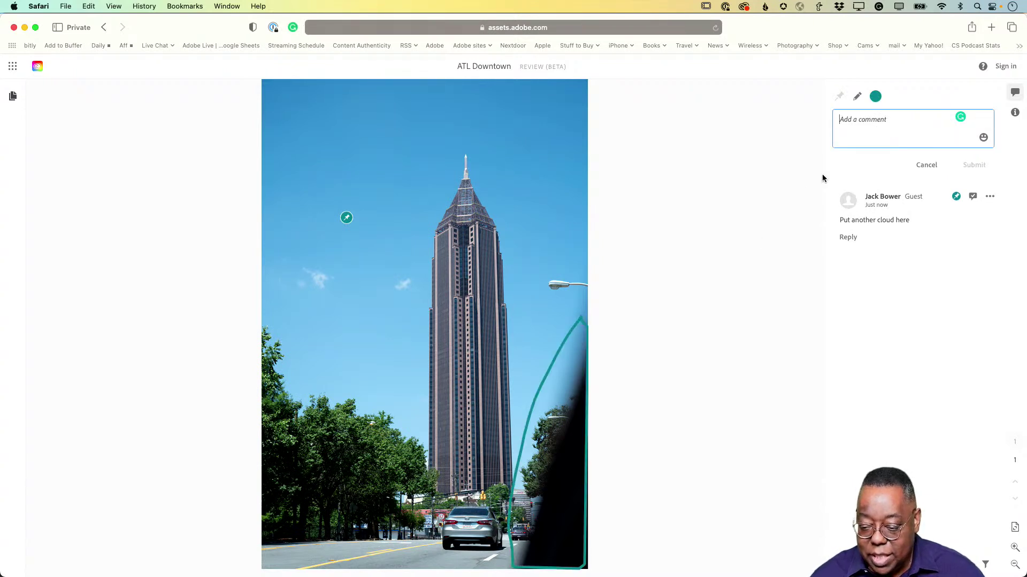
pyautogui.write('this')
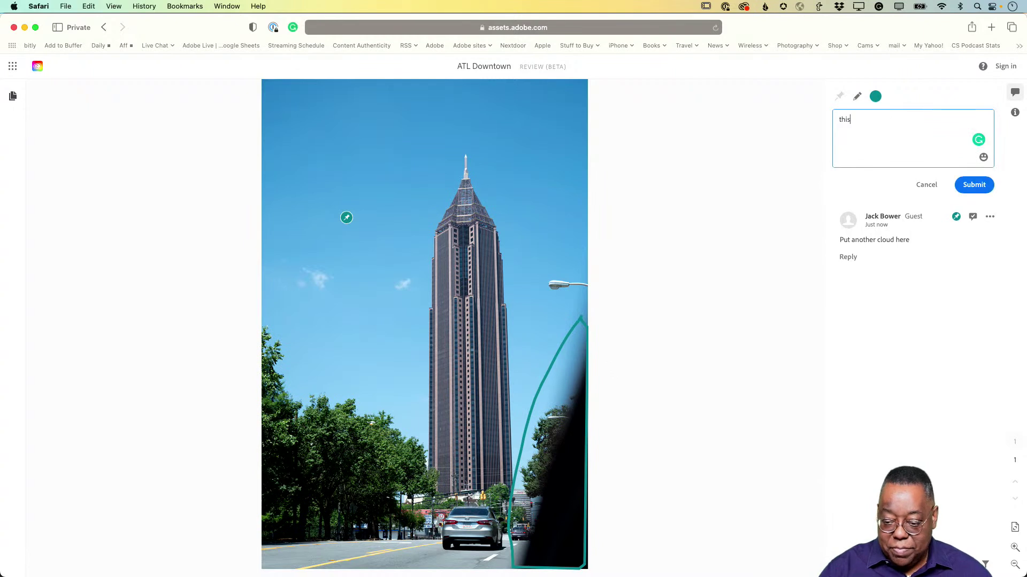
pyautogui.write(' looks bad')
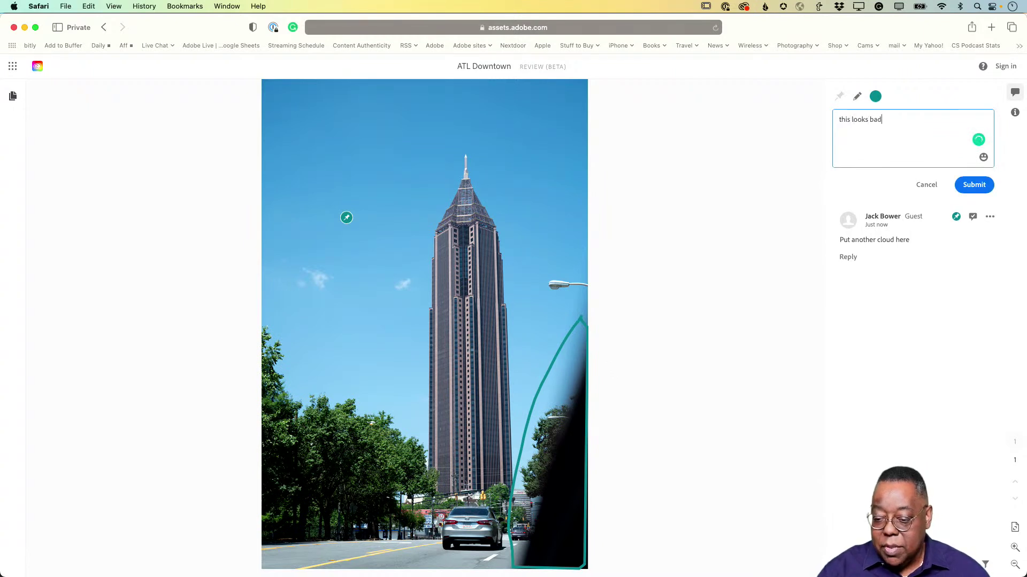
pyautogui.click(974, 185)
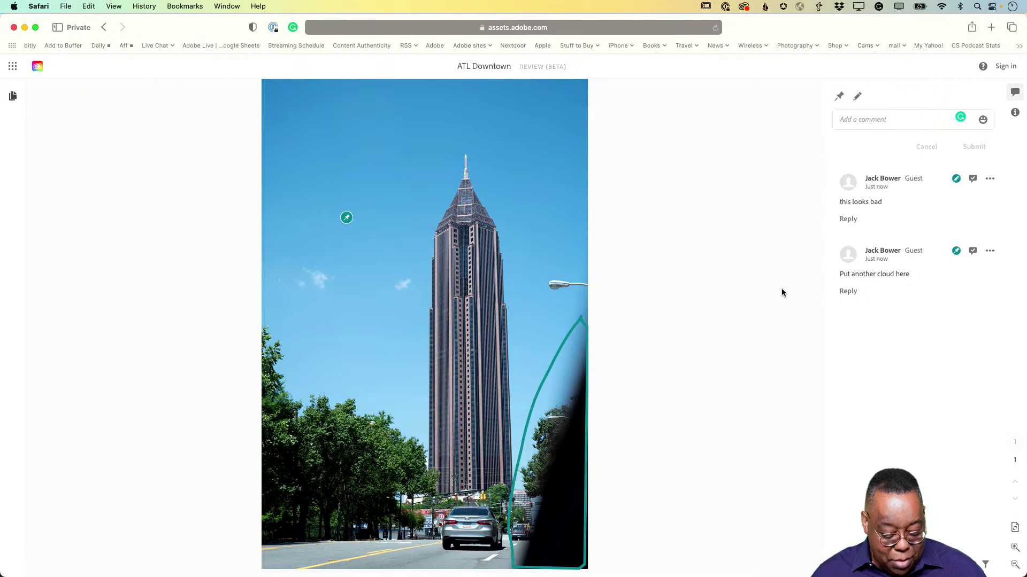
# Return to Photoshop, close the sharing window, and review both guest comments with their markings on the ATL Downtown image
pyautogui.press('super+Tab')
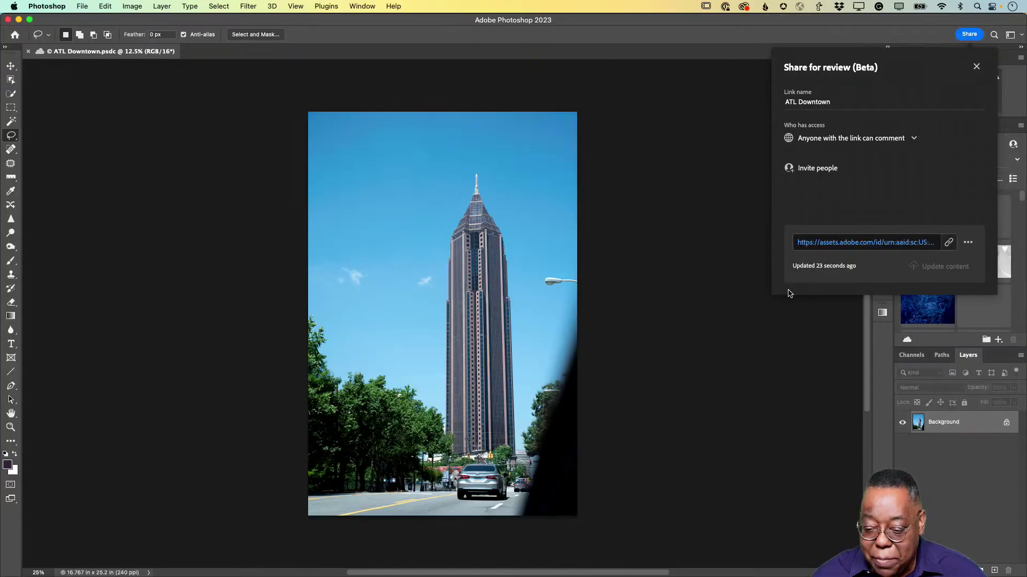
pyautogui.click(976, 66)
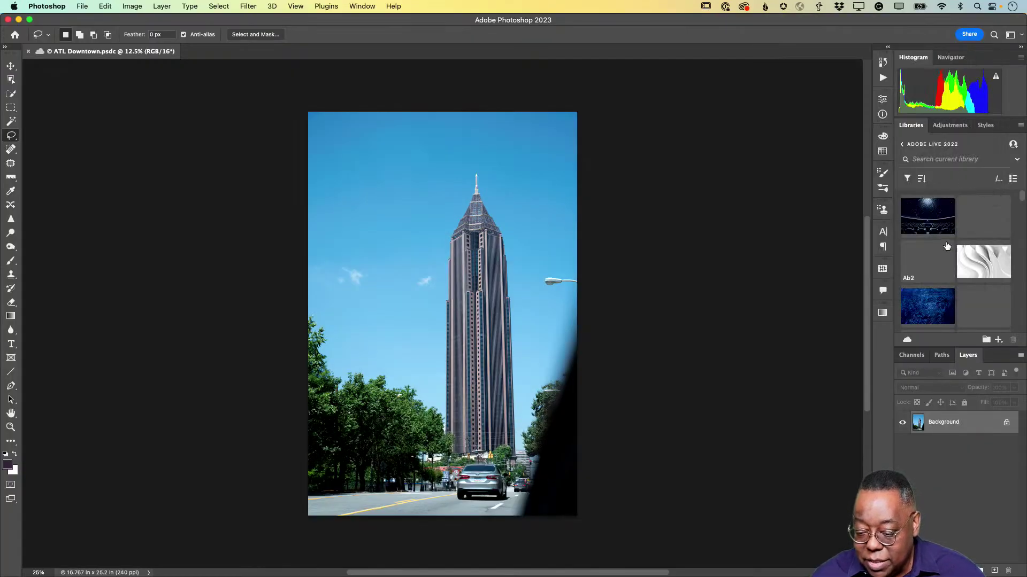
pyautogui.click(882, 292)
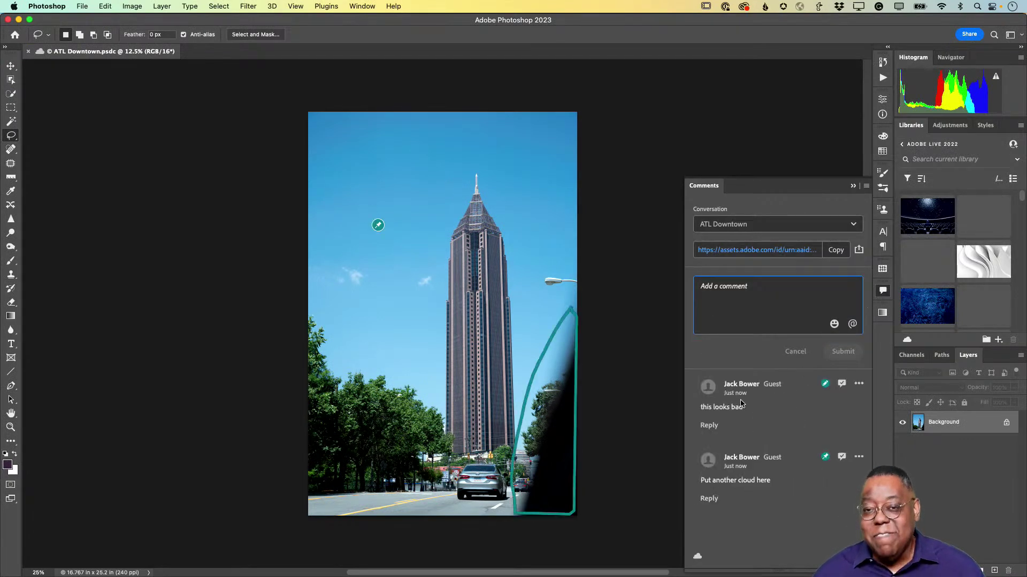
pyautogui.click(742, 401)
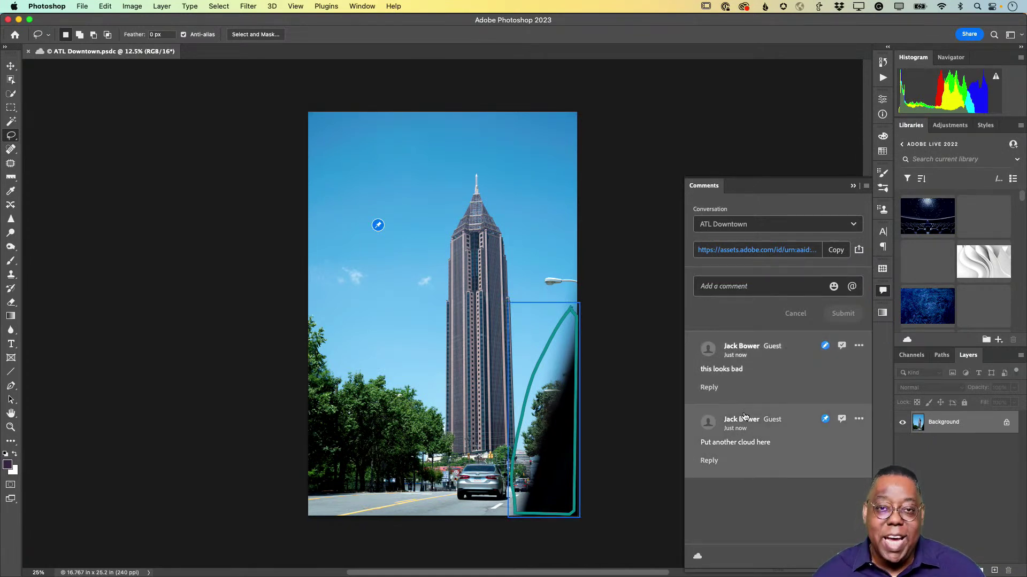
pyautogui.click(749, 440)
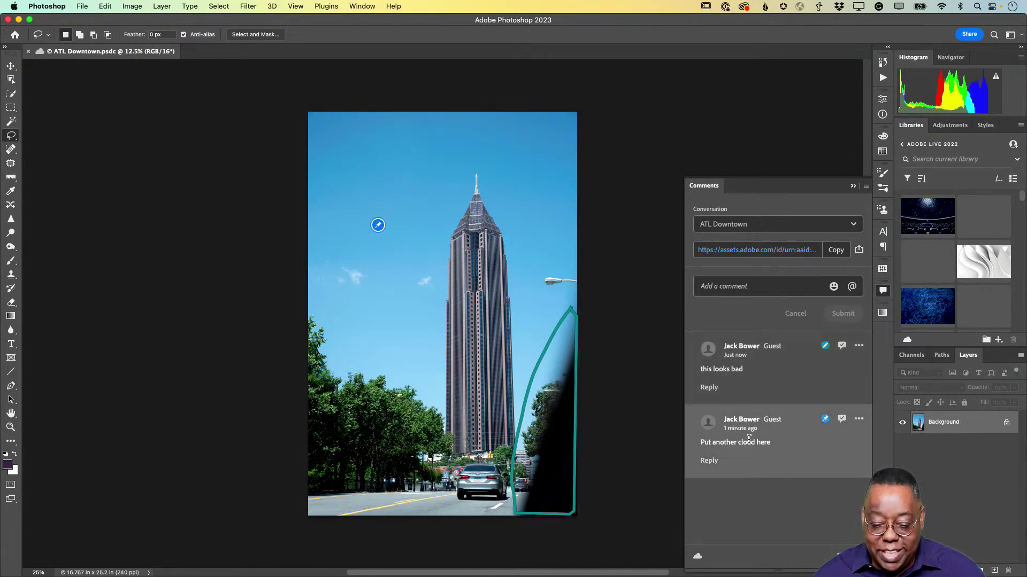
pyautogui.click(762, 377)
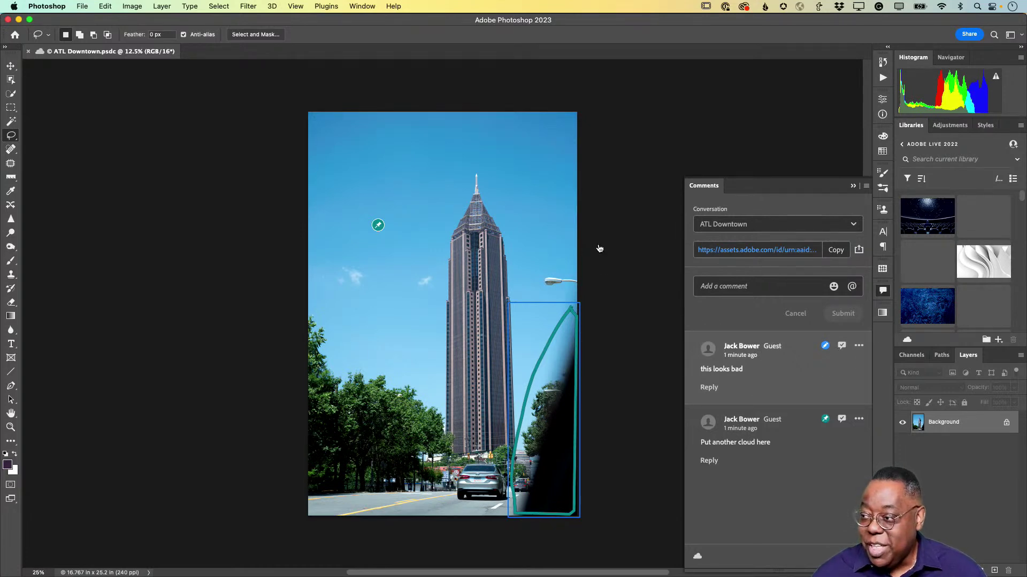
# Switch to Adobe Express in the regular Safari window and dismiss the recommendation survey on its home page
pyautogui.press('super+Tab')
pyautogui.press('super+grave')
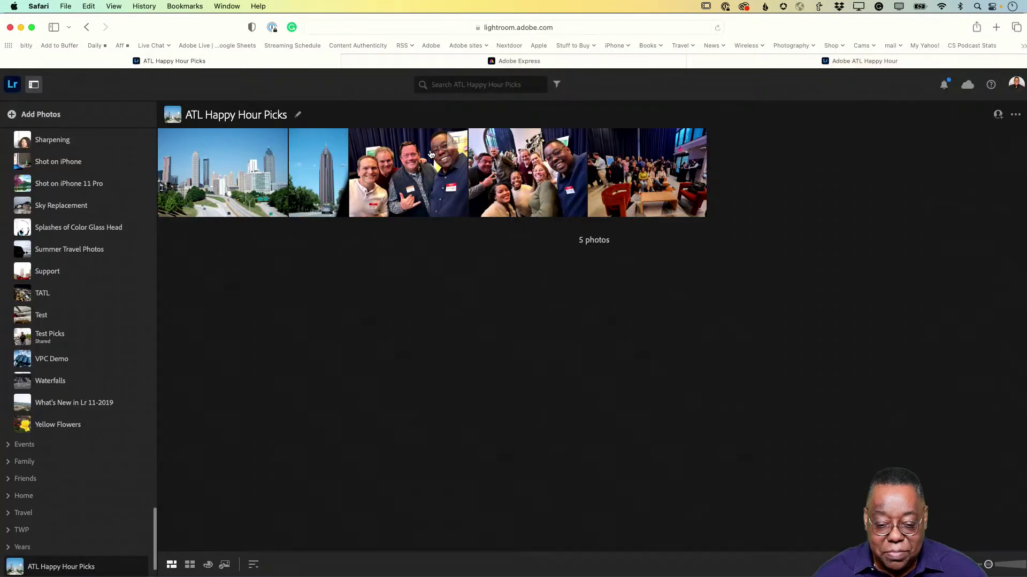
pyautogui.click(491, 62)
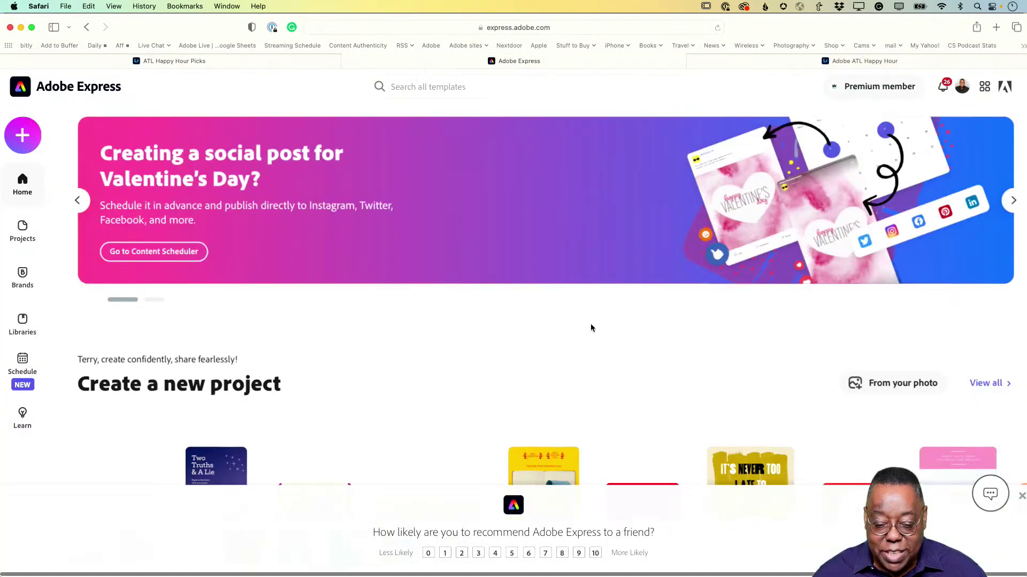
pyautogui.scroll(-5, 503, 350)
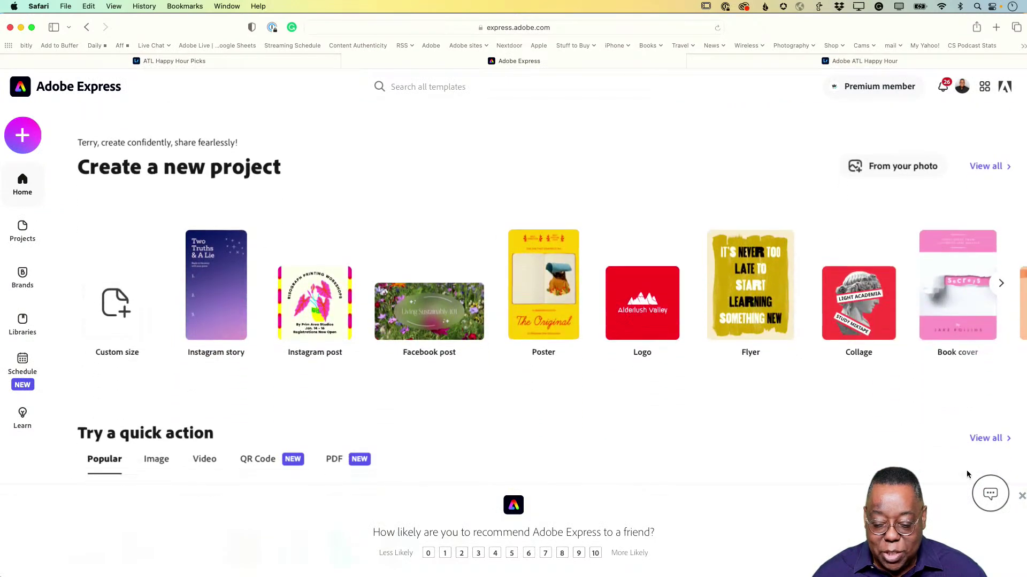
pyautogui.click(1021, 498)
pyautogui.scroll(5, 501, 316)
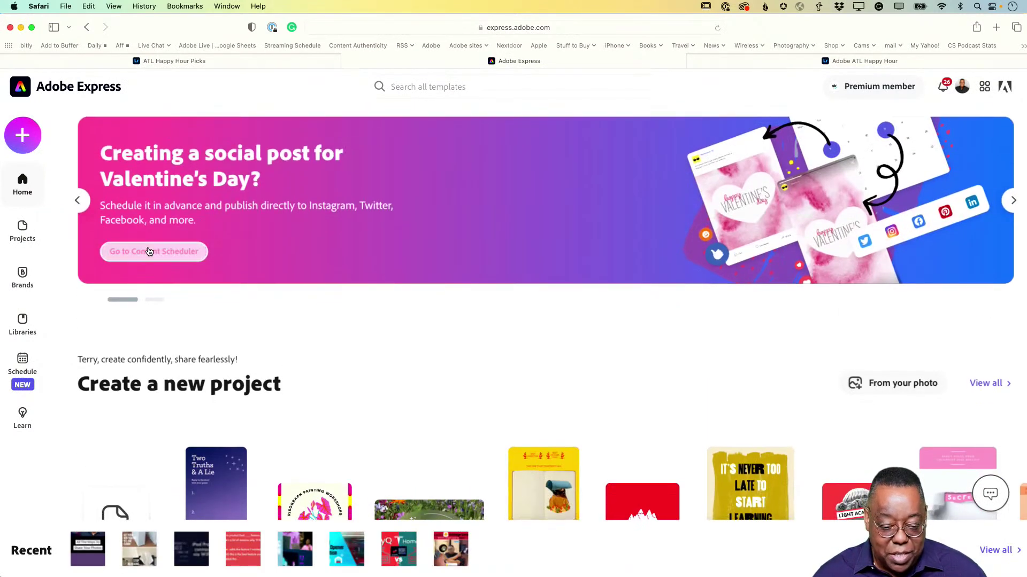
# Explore the Celebrate Black History template collection and start a project from the square "Celebrating & Educating" template
pyautogui.click(78, 201)
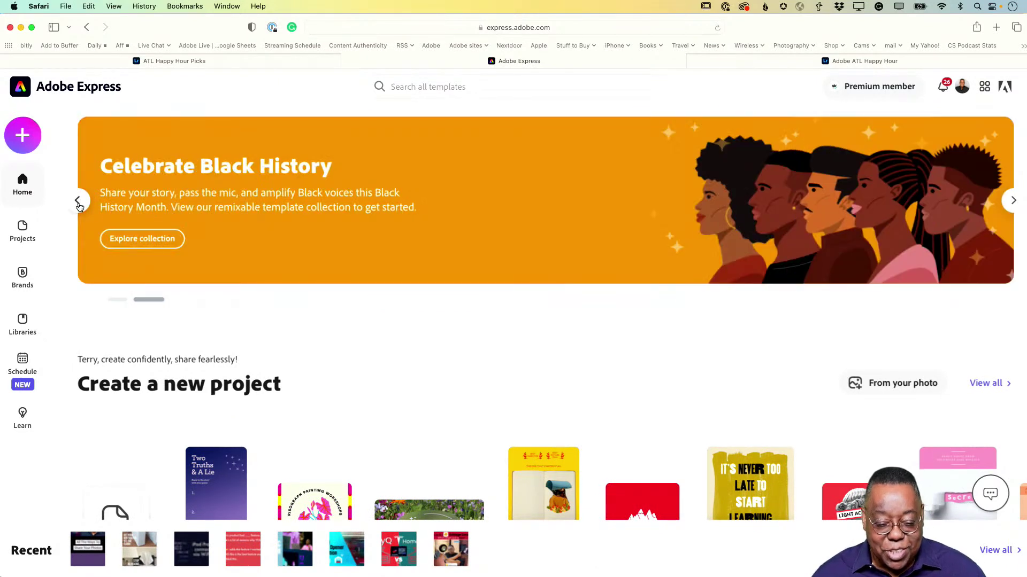
pyautogui.click(131, 241)
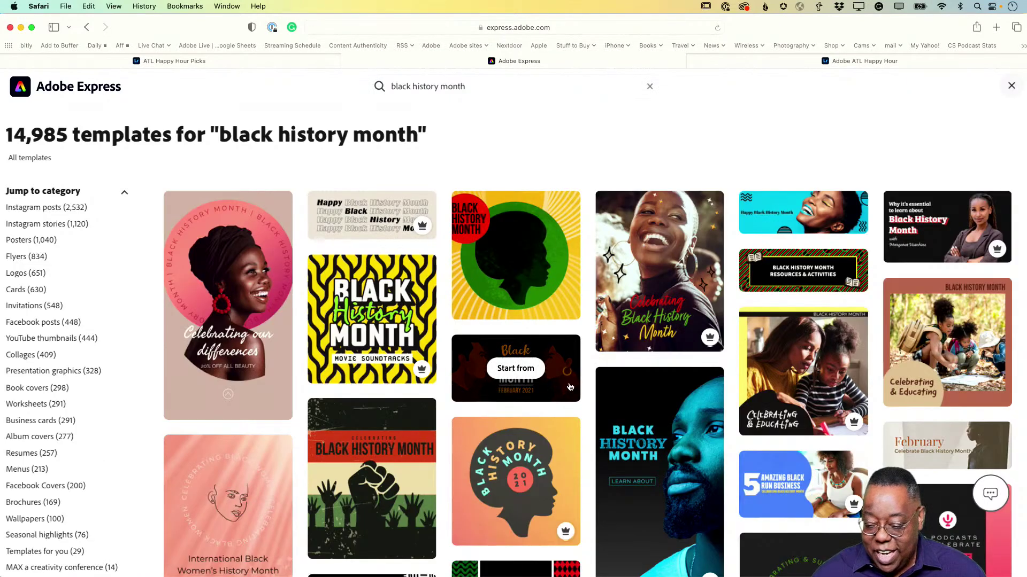
pyautogui.click(946, 340)
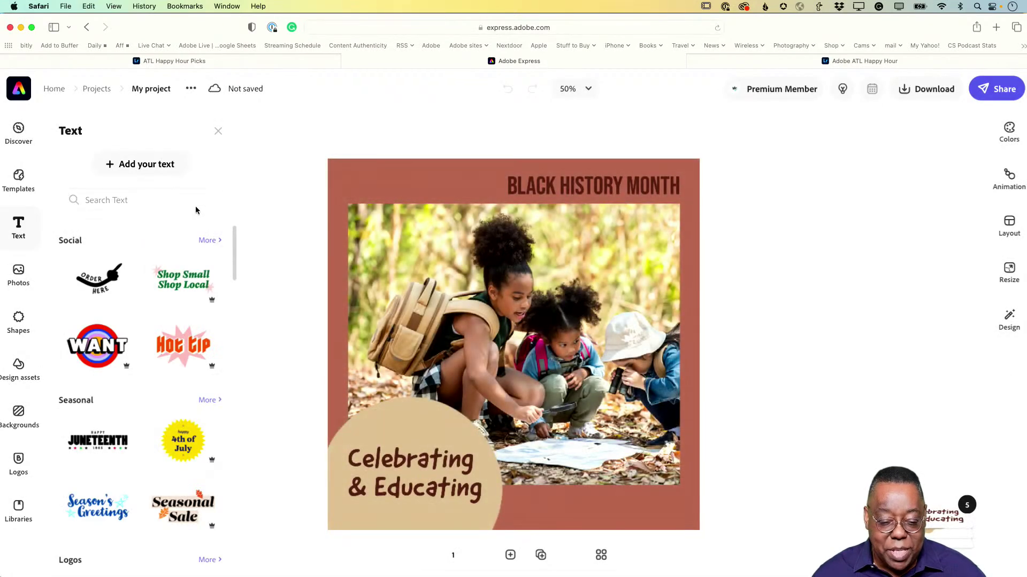
# Replace the template's photo of children with the group photo from the Lightroom album Adobe ATL Happy Hour
pyautogui.click(544, 269)
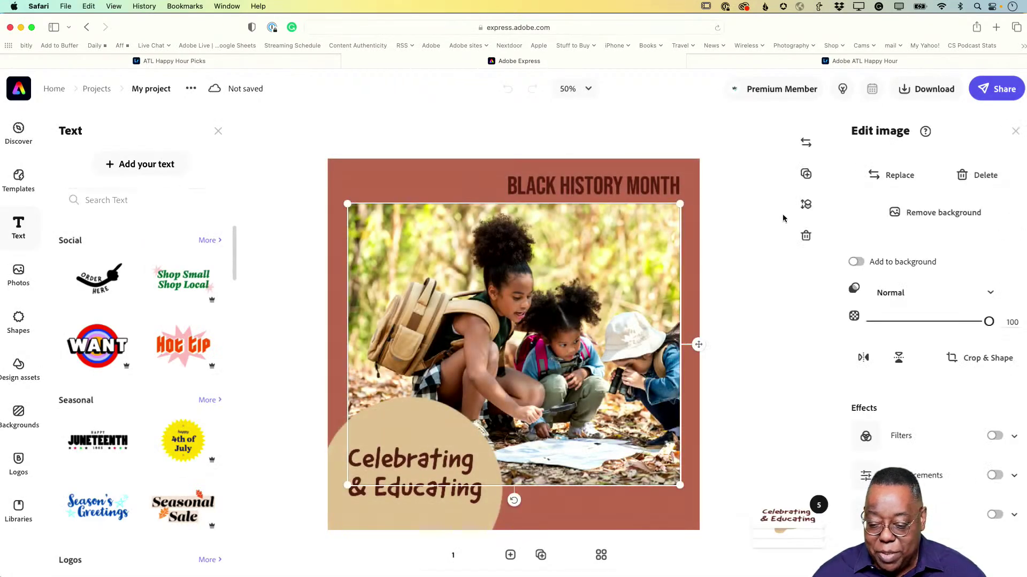
pyautogui.click(899, 176)
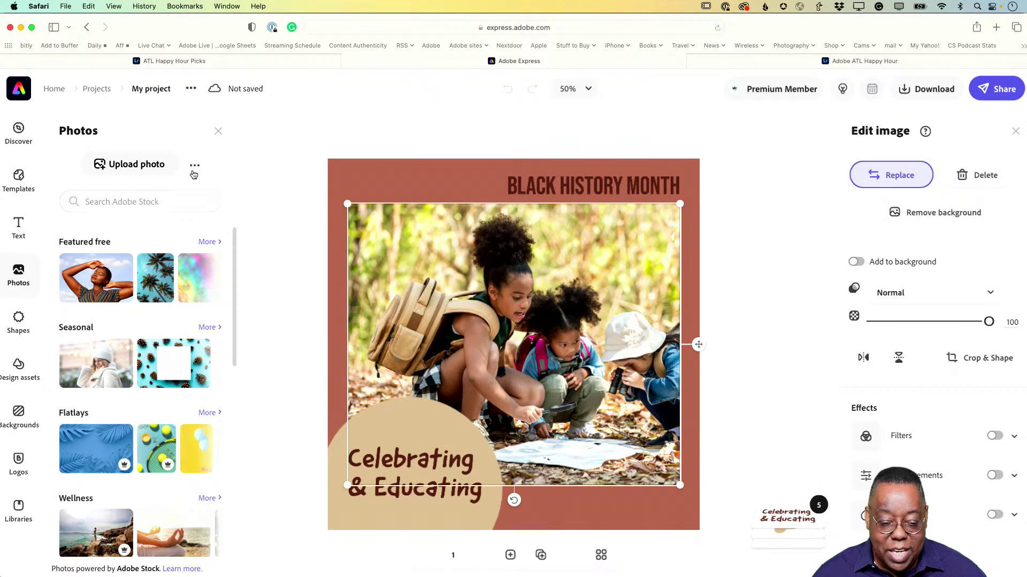
pyautogui.click(195, 165)
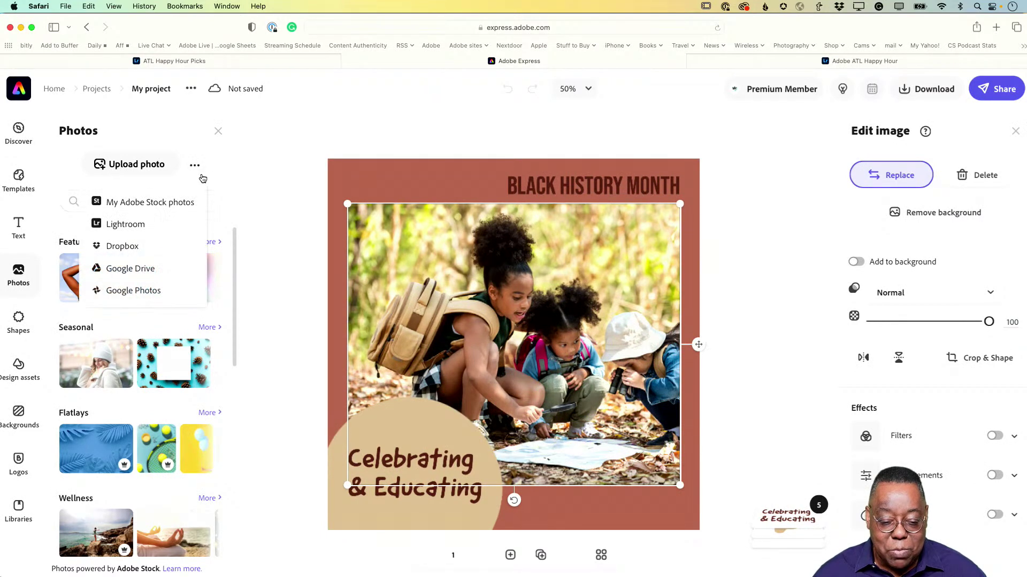
pyautogui.click(140, 224)
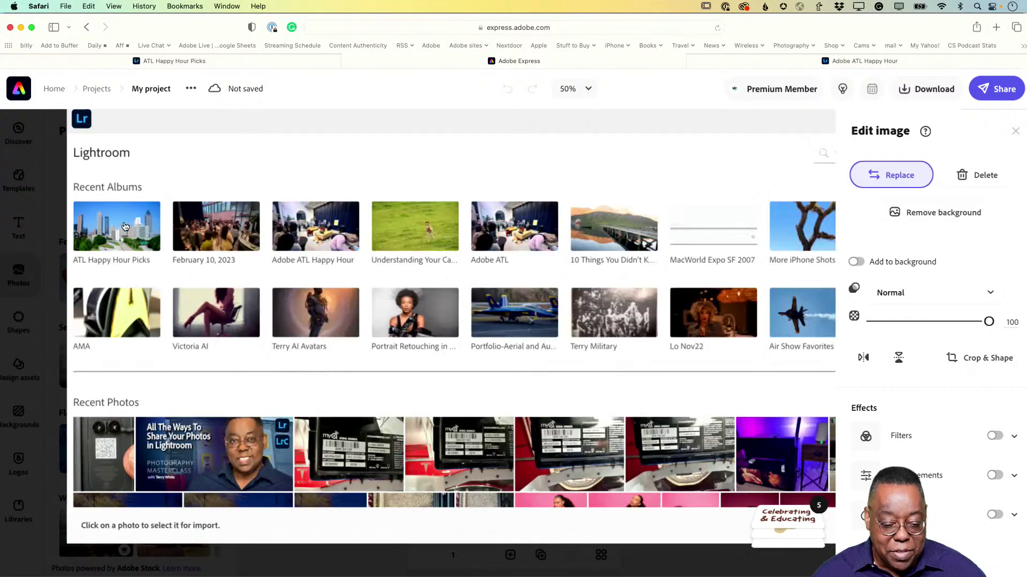
pyautogui.click(302, 234)
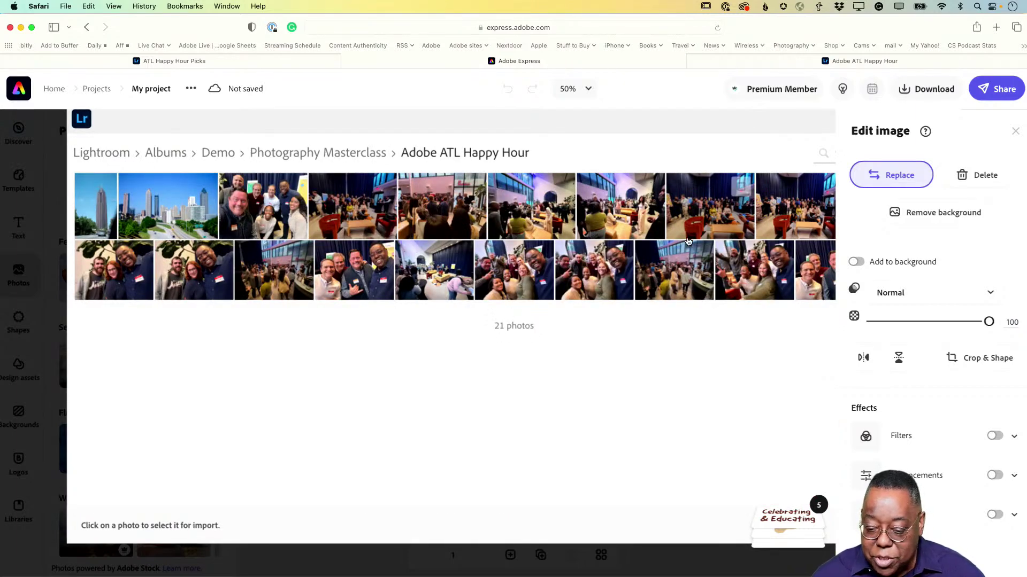
pyautogui.click(711, 225)
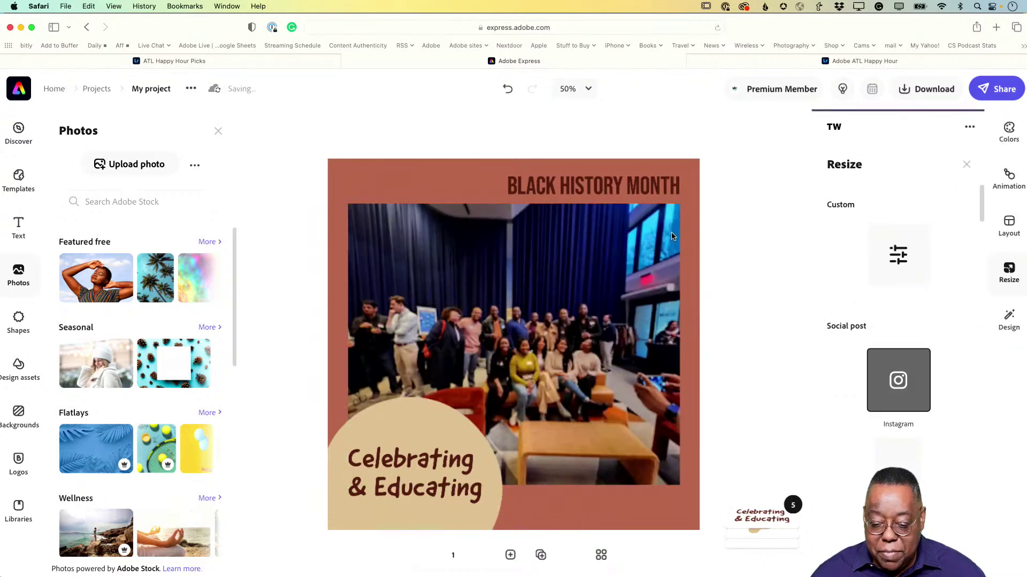
# Crop the replaced photo tightly around the group of people standing and sitting in front of the curtain, and deselect it
pyautogui.click(628, 279)
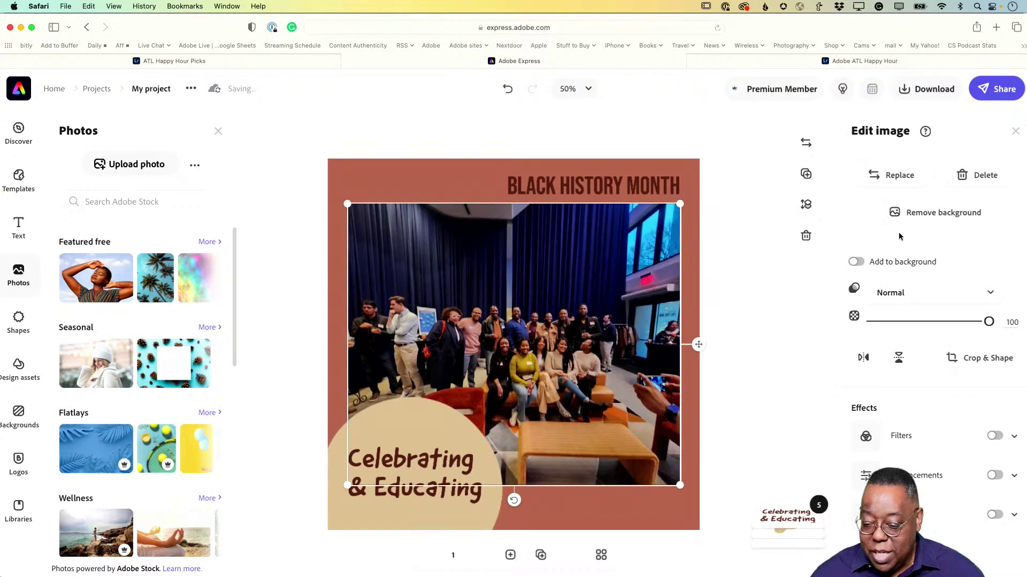
pyautogui.click(962, 358)
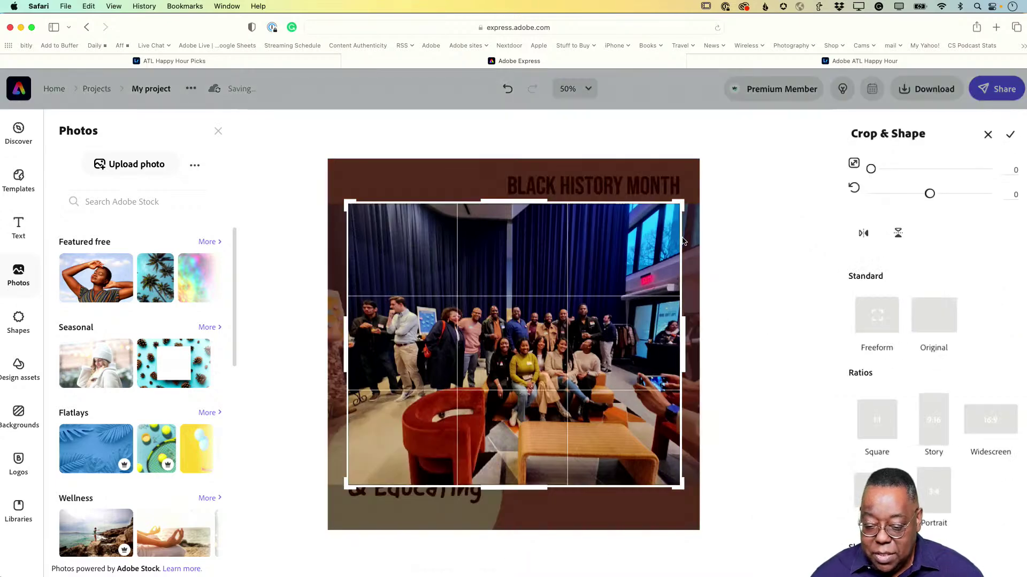
pyautogui.moveTo(682, 204); pyautogui.dragTo(624, 251)
pyautogui.moveTo(347, 486); pyautogui.dragTo(426, 445)
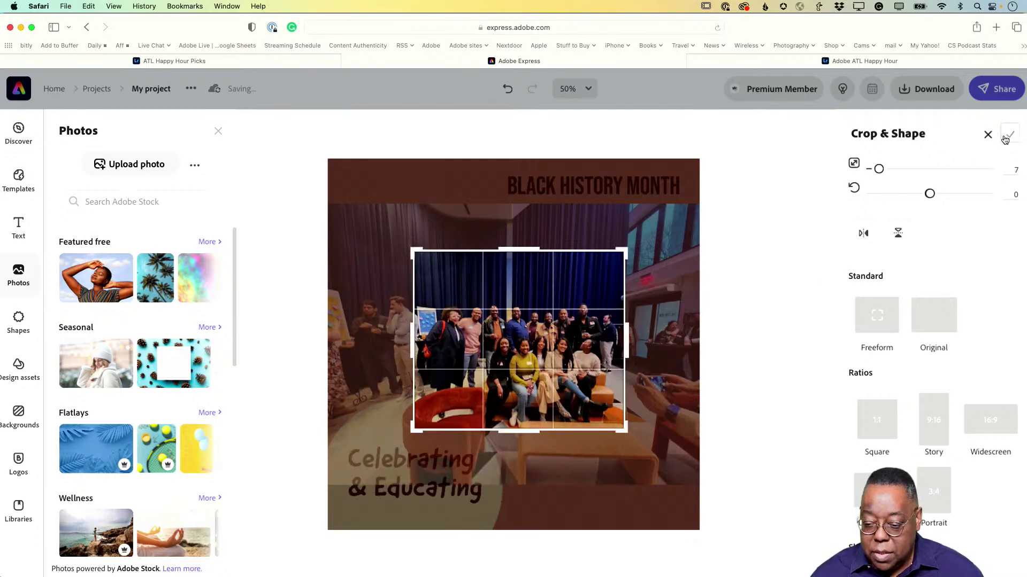
pyautogui.click(1010, 134)
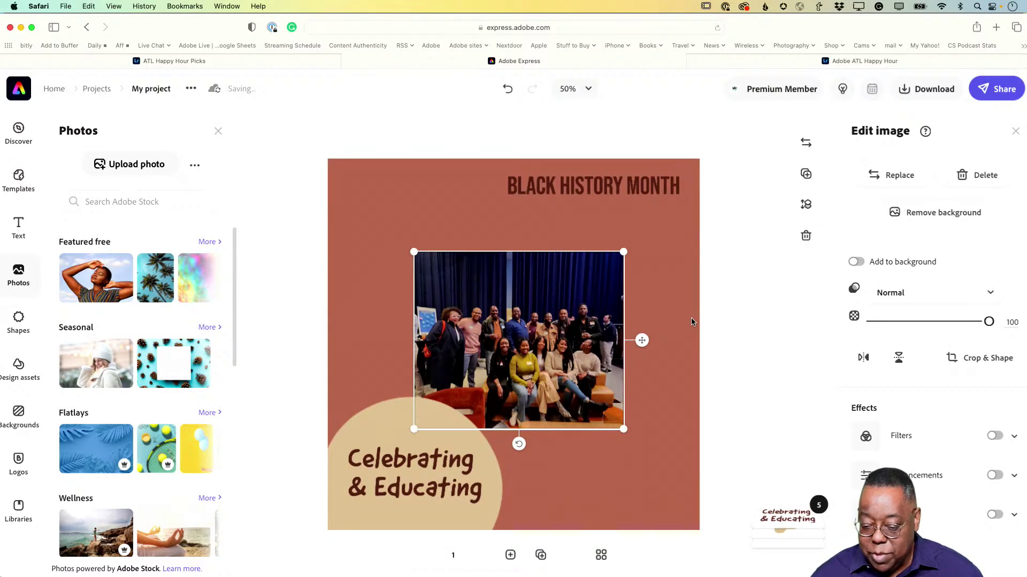
pyautogui.click(691, 320)
pyautogui.click(743, 318)
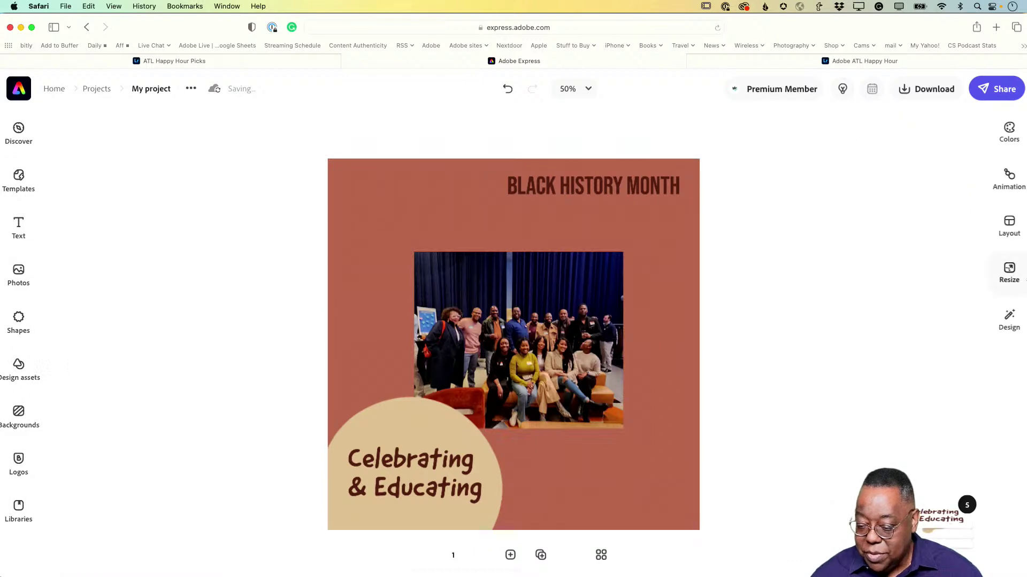
# Resize the design to a tall vertical Instagram format and enlarge the group photo, centred under the heading, to almost the page width
pyautogui.click(1009, 272)
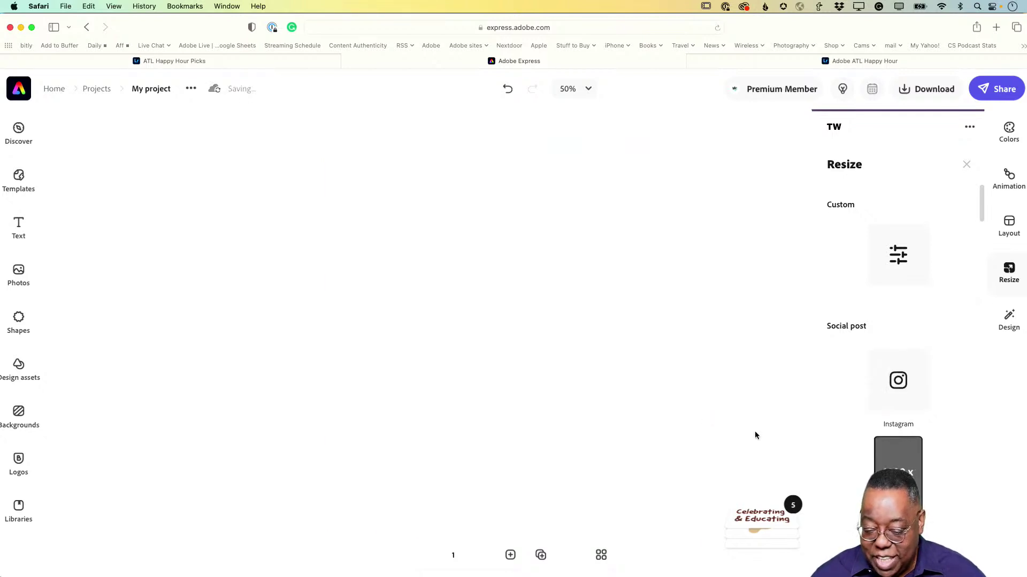
pyautogui.moveTo(539, 329); pyautogui.dragTo(511, 274)
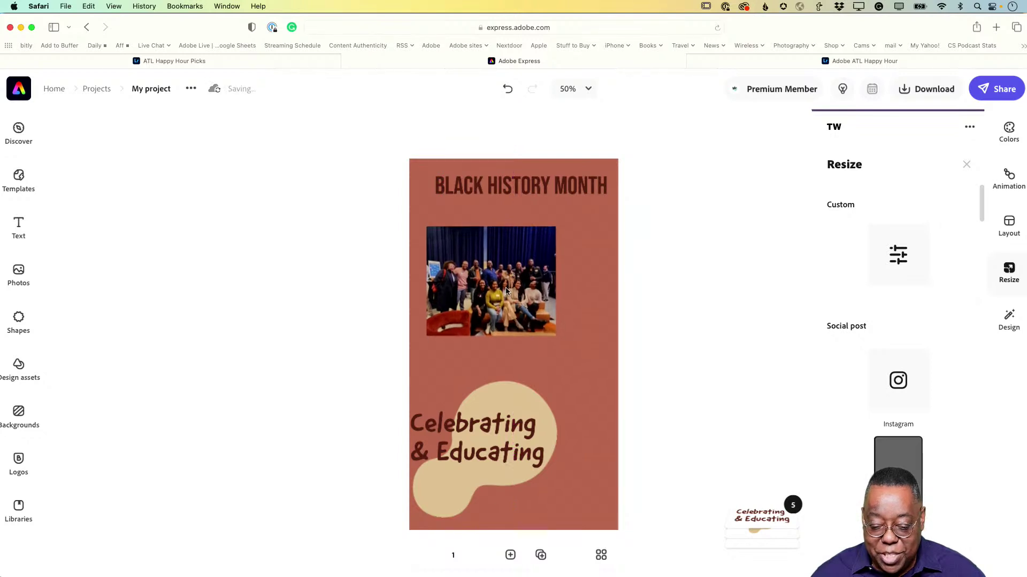
pyautogui.click(546, 336)
pyautogui.moveTo(556, 336)
pyautogui.mouseDown()
pyautogui.moveTo(604, 377)
pyautogui.moveTo(568, 341)
pyautogui.moveTo(568, 327)
pyautogui.mouseUp()
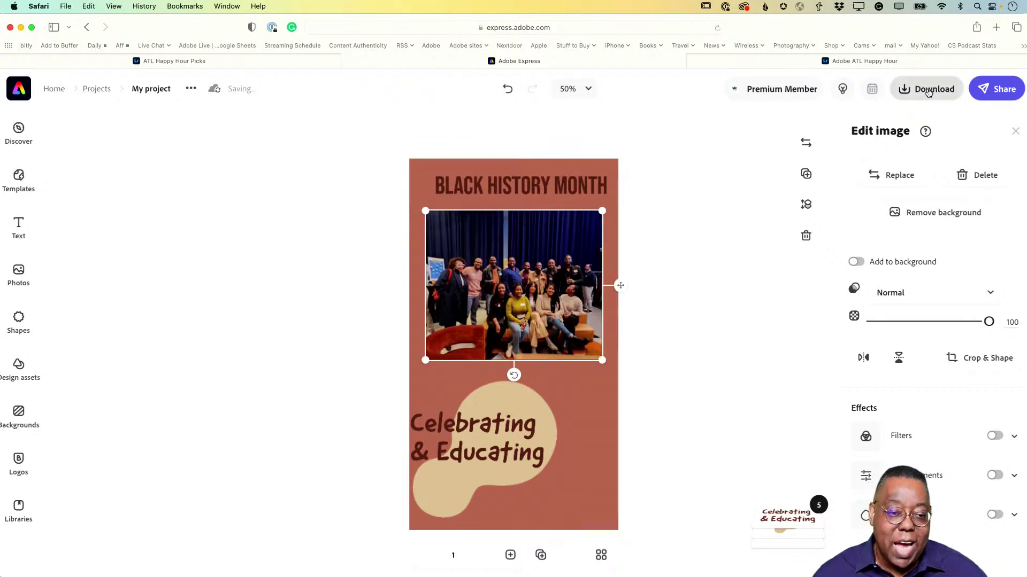
pyautogui.click(743, 179)
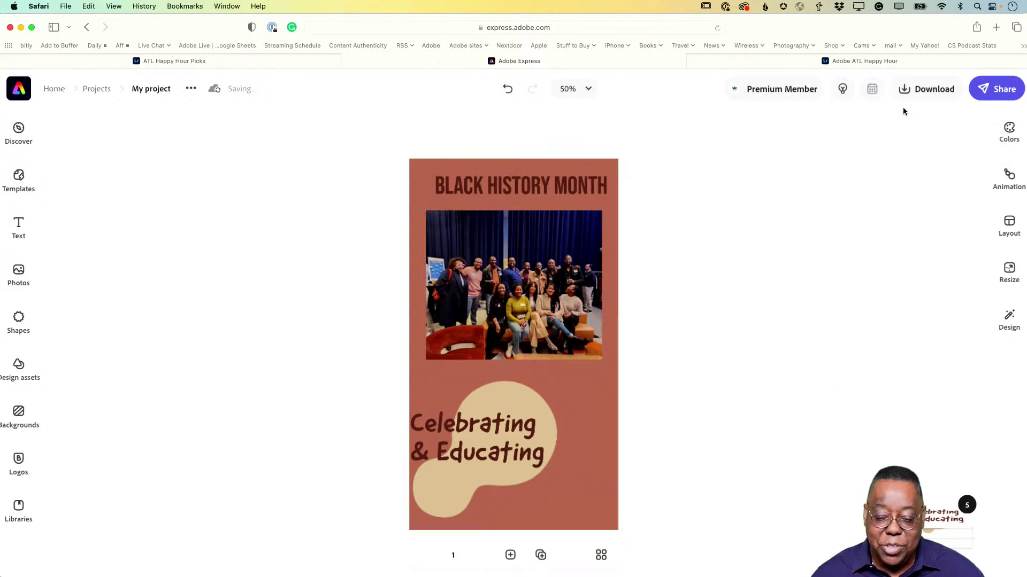